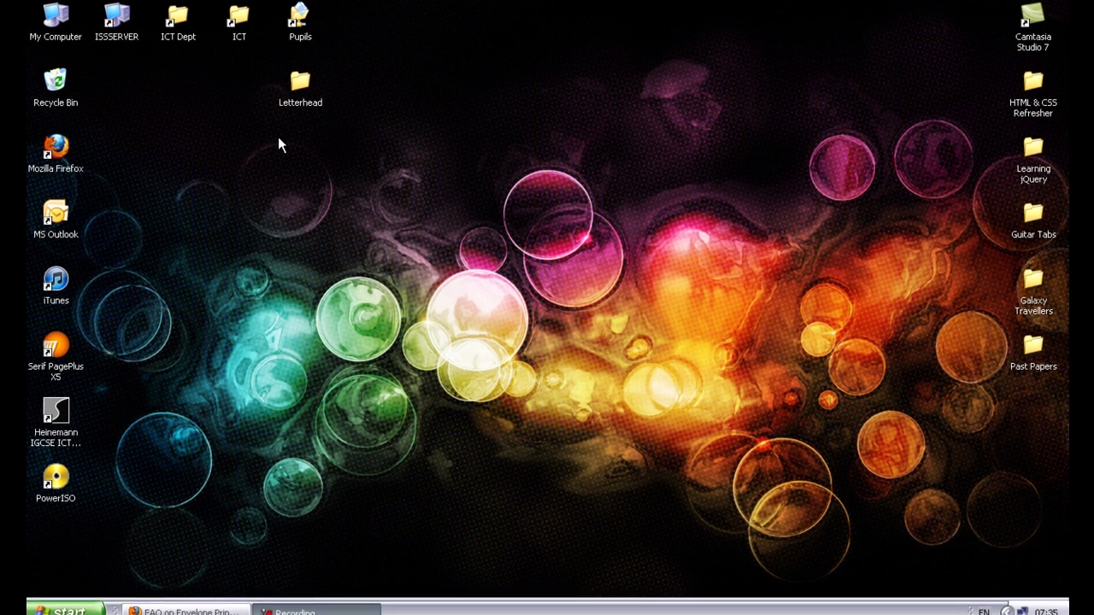
- Open the desktop Letterhead folder and preview 'Letterhead Artwork (Galaxy) Prt 6.cdr'
double_click(304, 84)
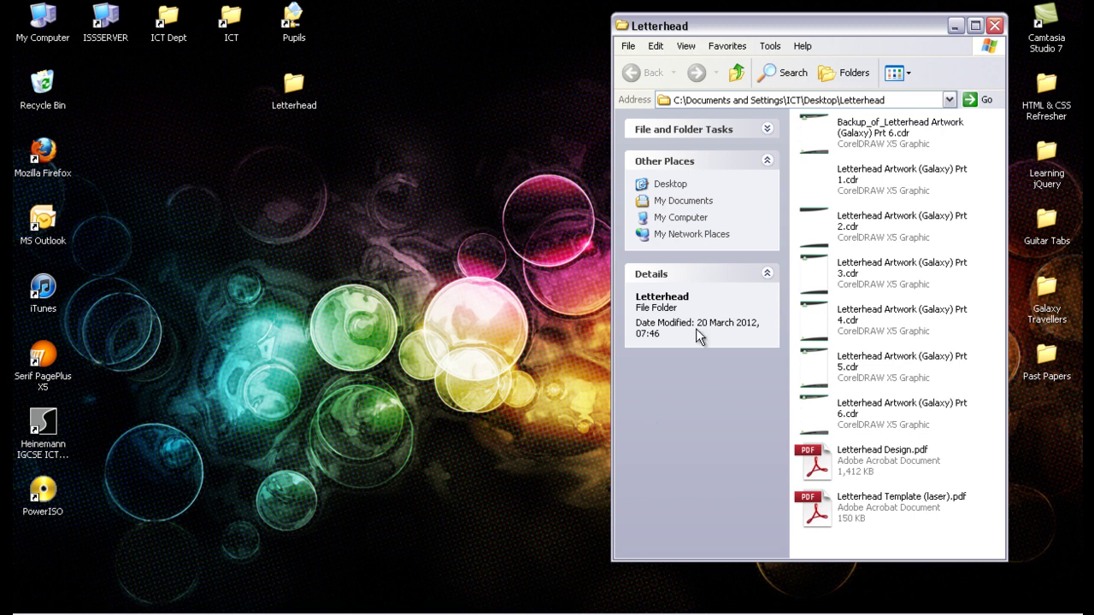
left_click(904, 421)
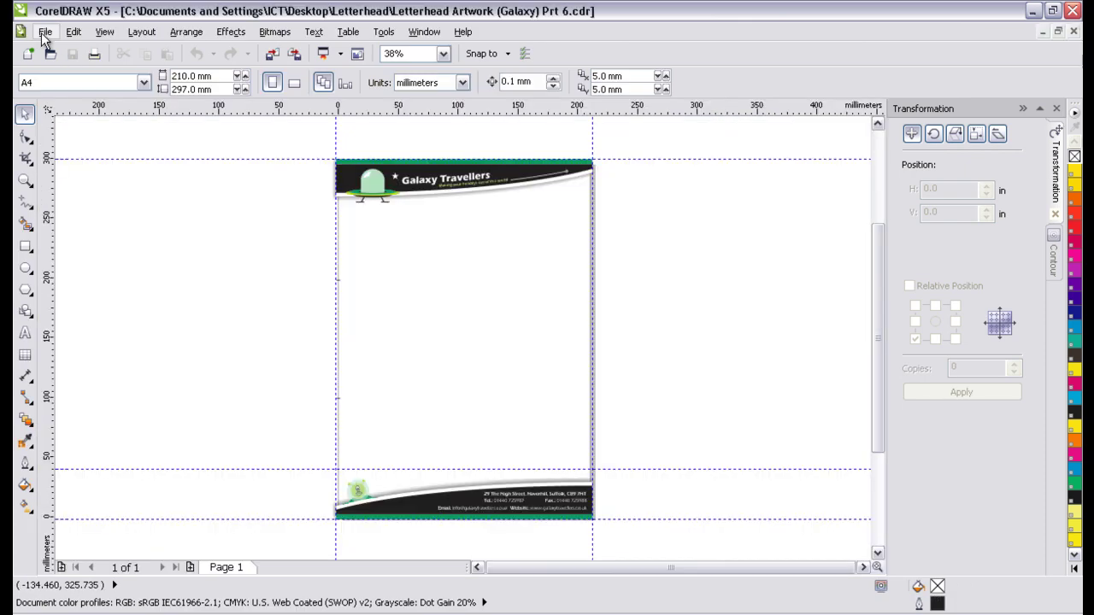
- Save the drawing as 'Letterhead Artwork (Galaxy) Prt 7.cdr' by changing the version number to 7
left_click(45, 32)
left_click(94, 159)
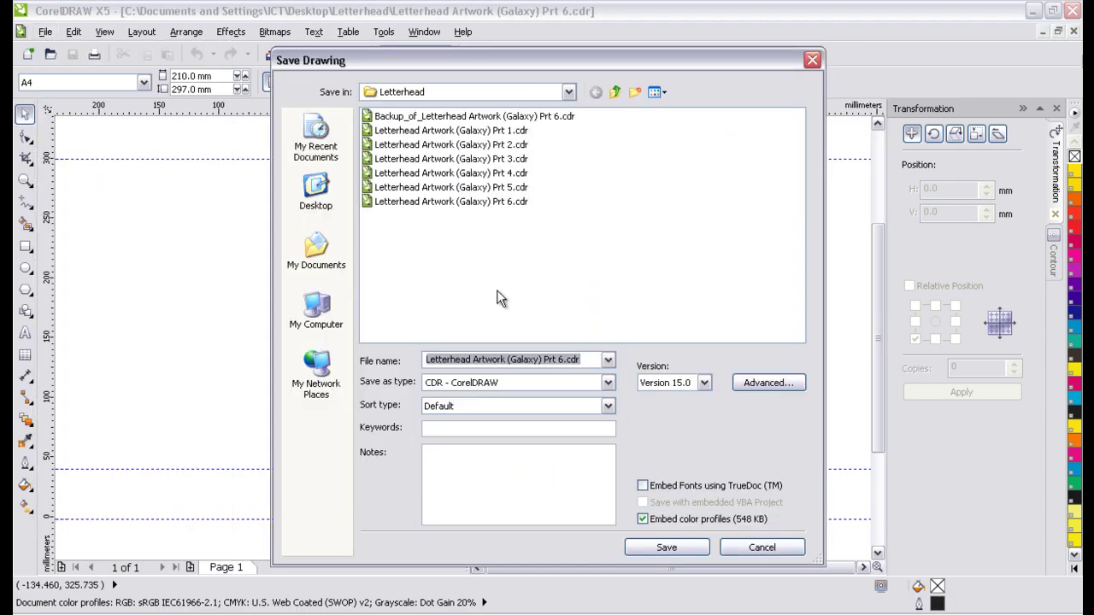
left_click(560, 360)
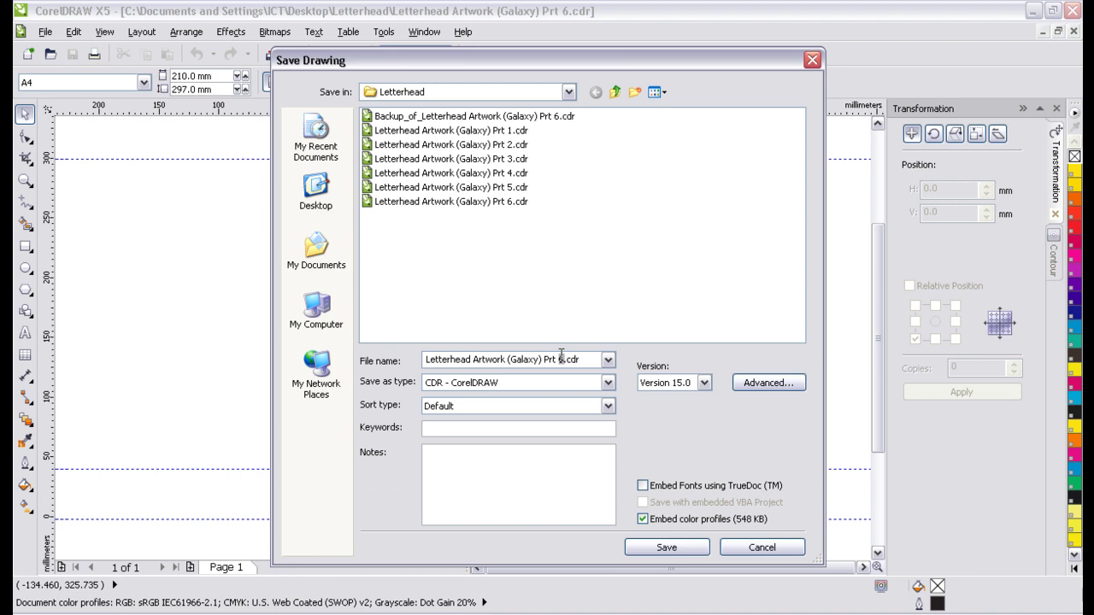
type("7")
left_click(665, 546)
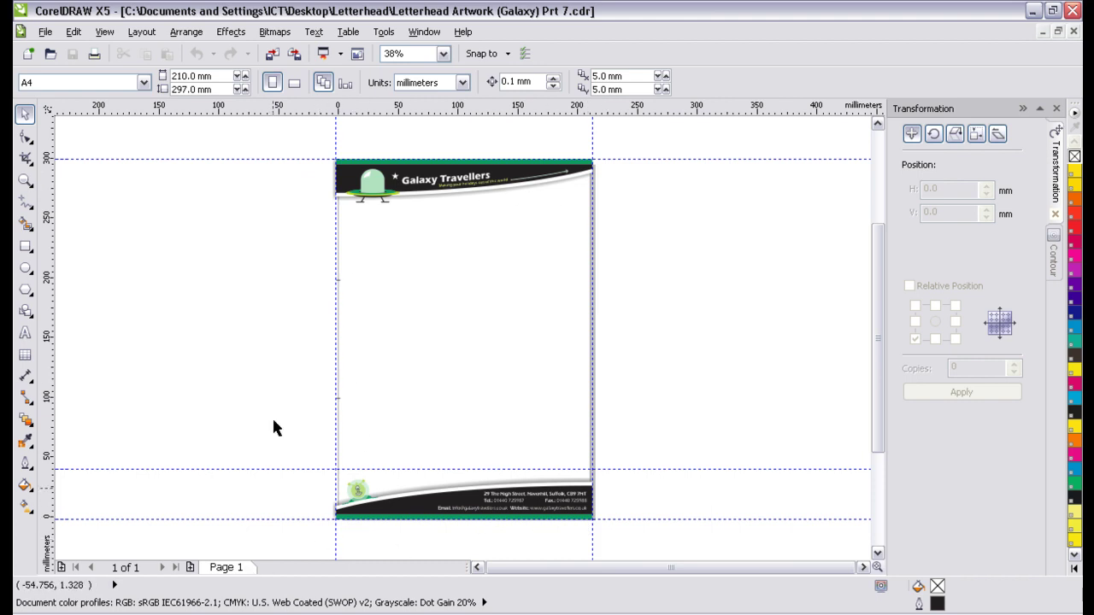
- Duplicate Page 1, placing the copy after it as Page 2
right_click(238, 575)
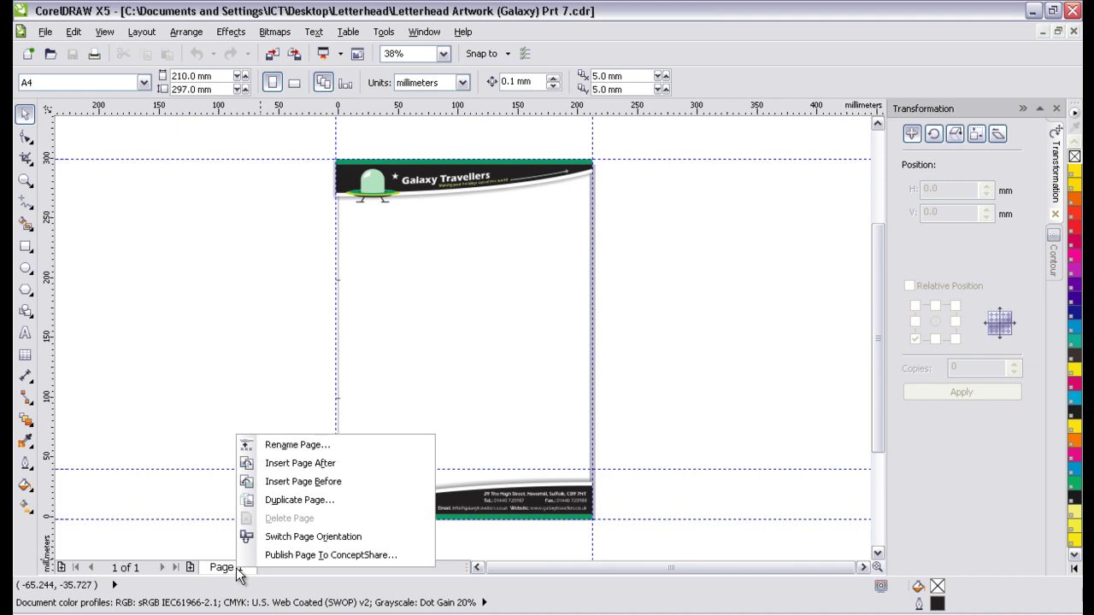
left_click(196, 455)
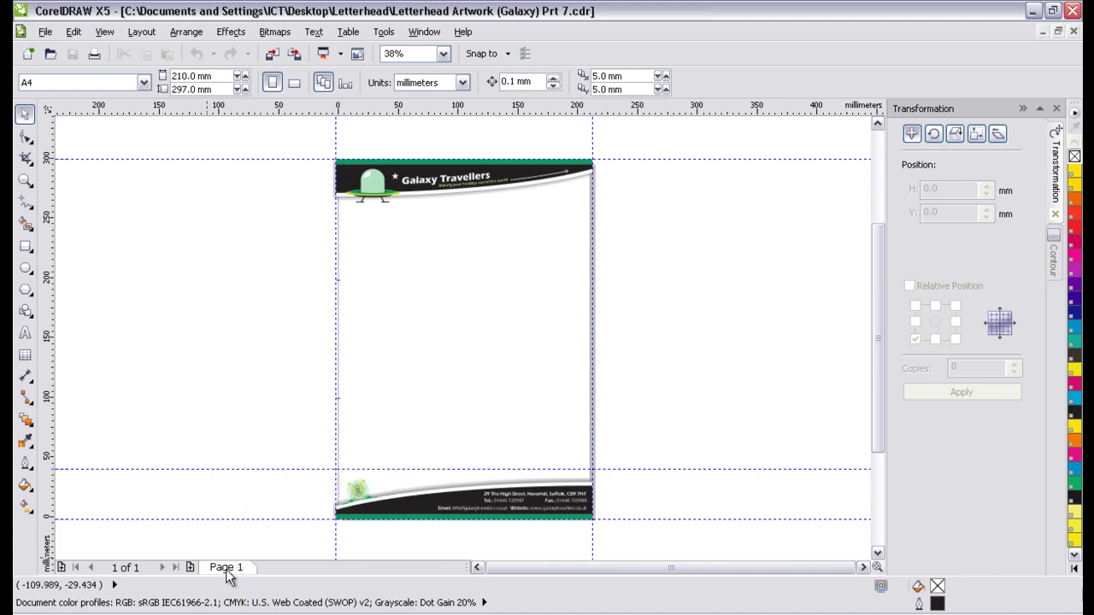
right_click(227, 574)
left_click(314, 500)
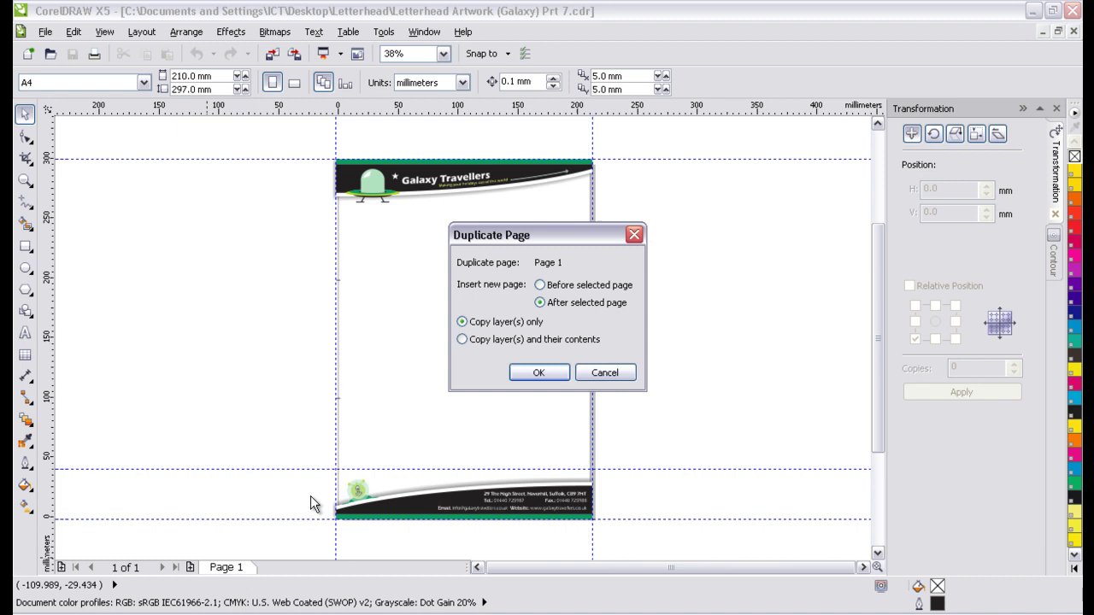
left_click(545, 373)
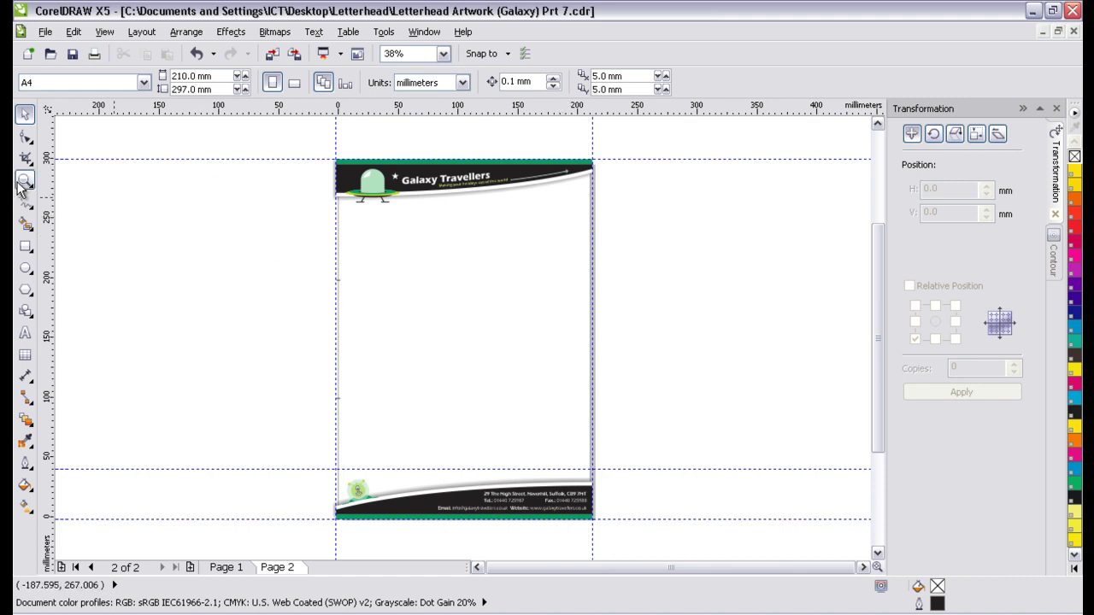
- Delete the two tiny stray objects on Page 2's left edge
left_click_drag(300, 128, 673, 539)
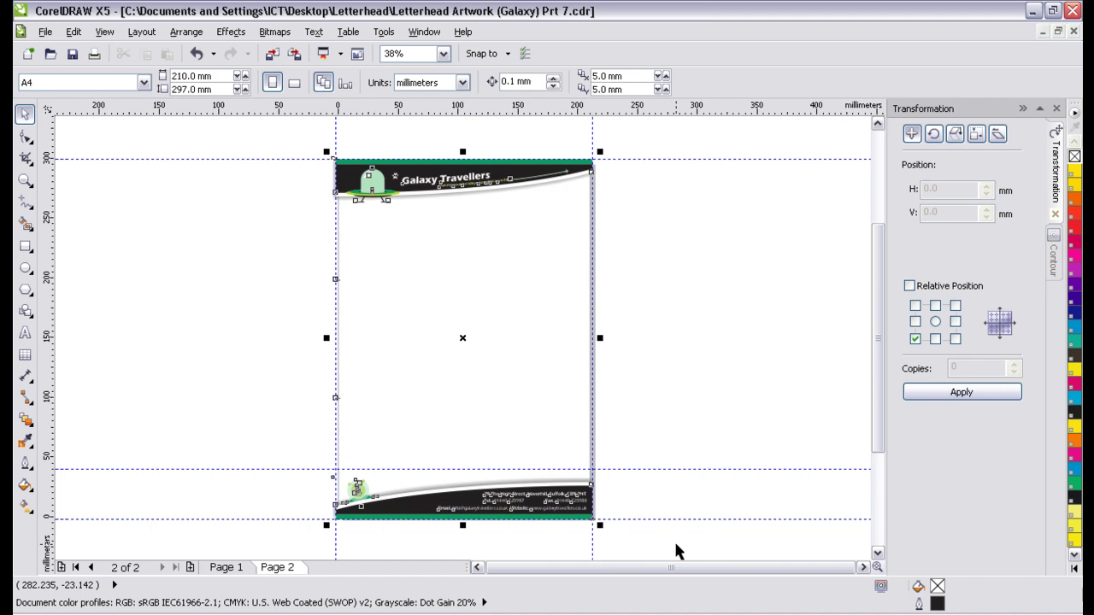
left_click(979, 135)
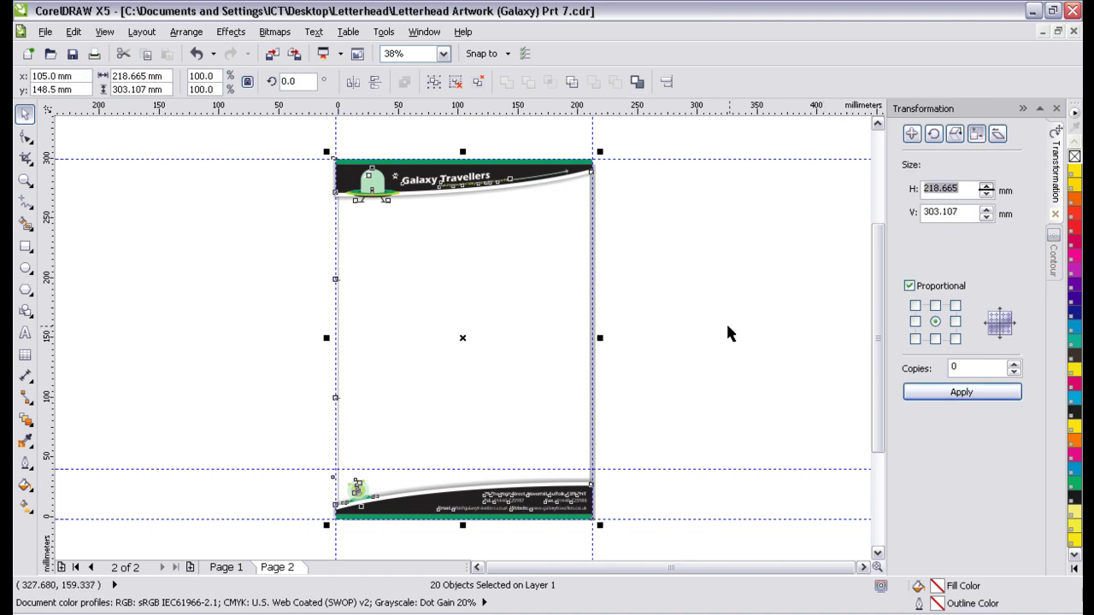
left_click(384, 330)
left_click_drag(398, 369, 428, 246)
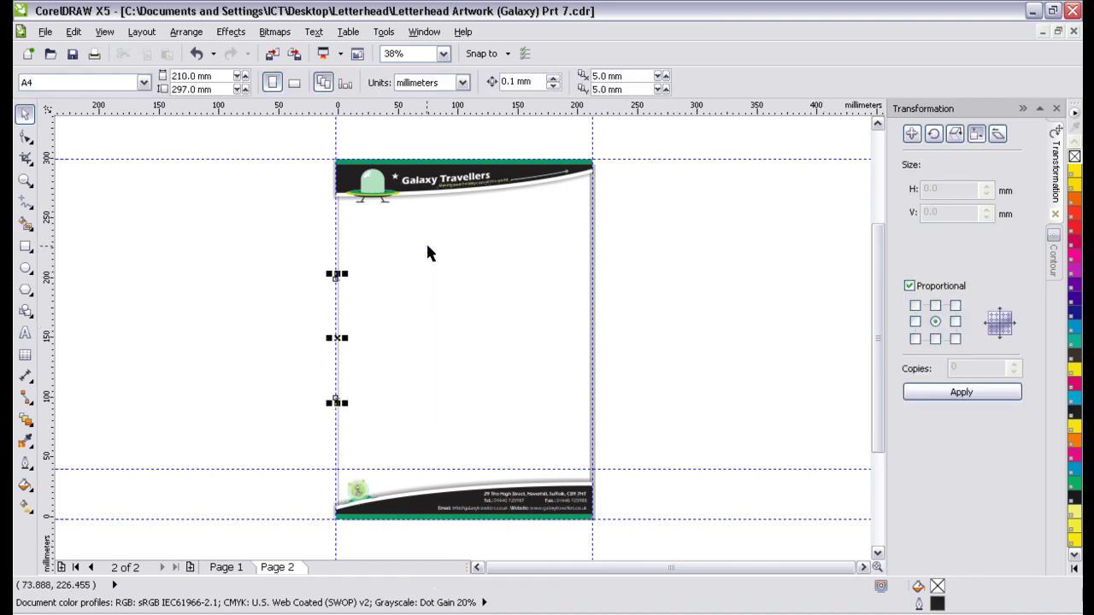
key("Delete")
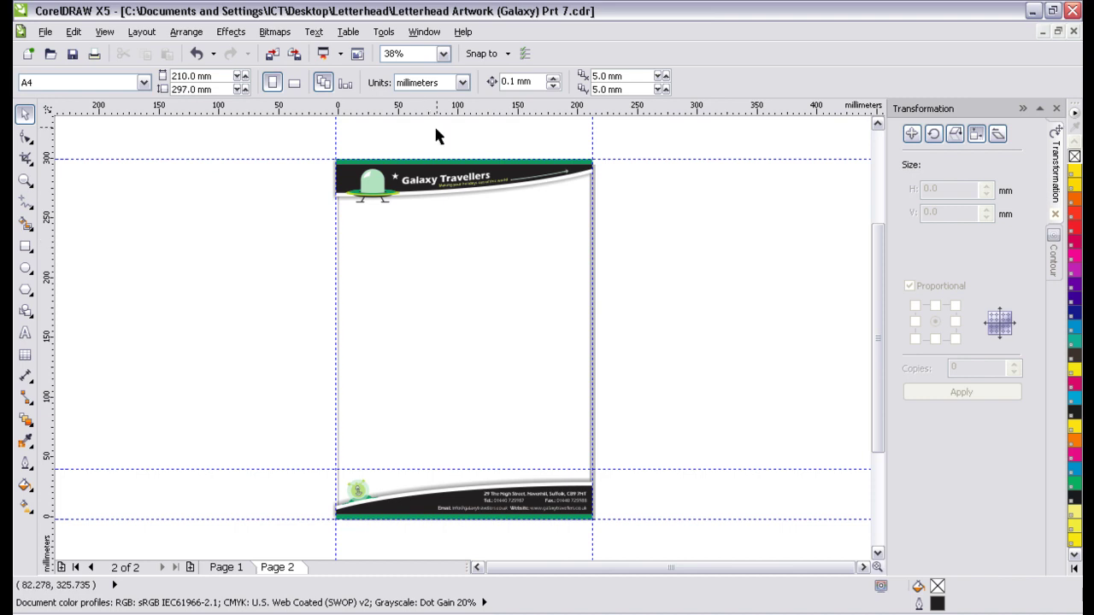
left_click(227, 567)
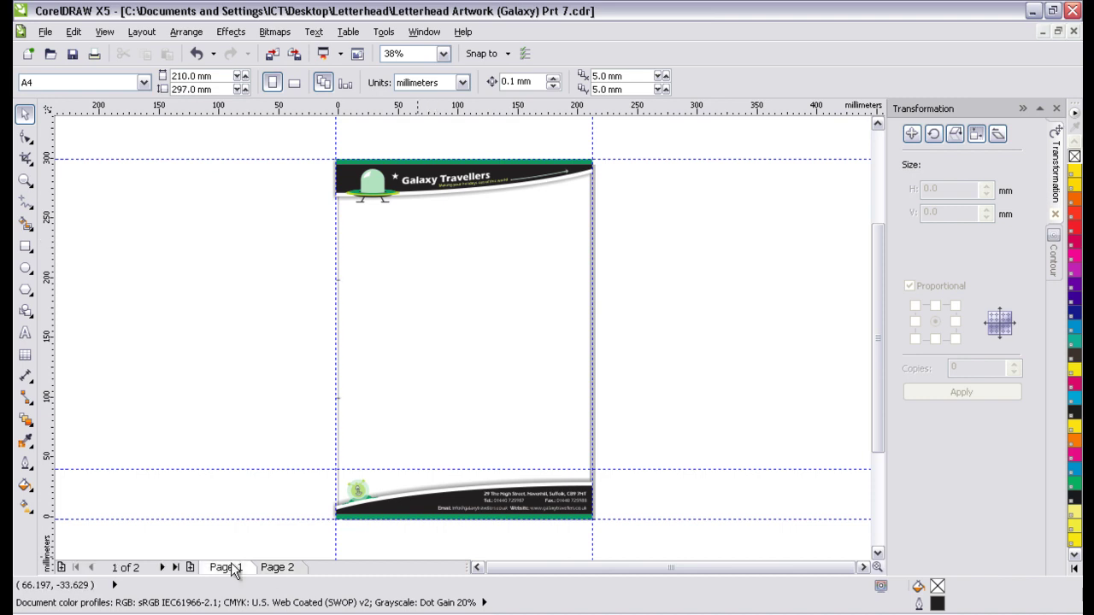
left_click(276, 568)
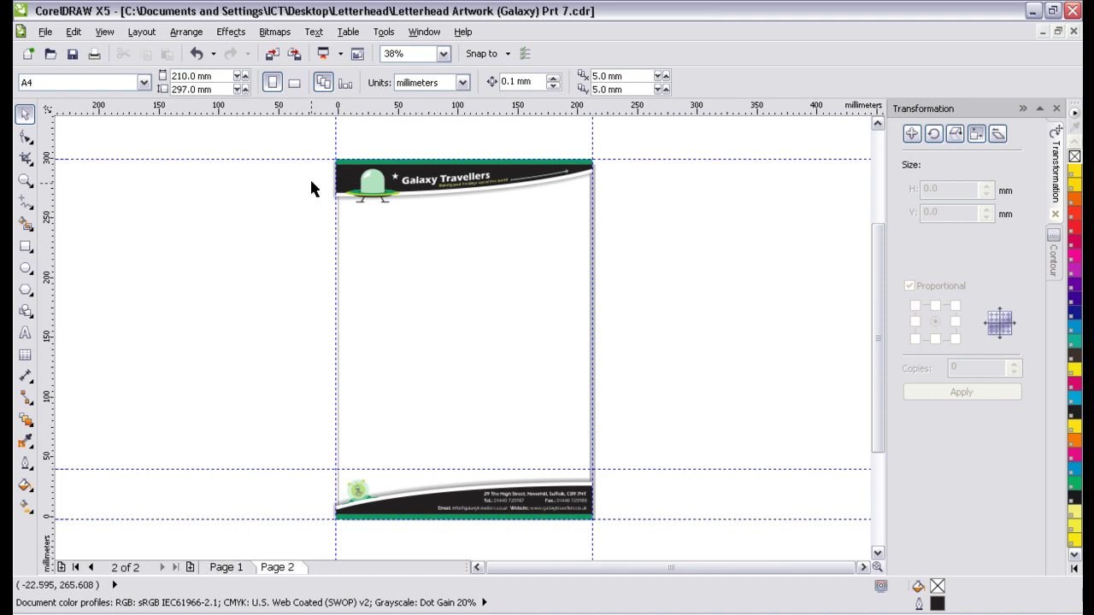
- Zoom in closely on the header's top-left corner
left_click_drag(285, 267, 623, 147)
key("z")
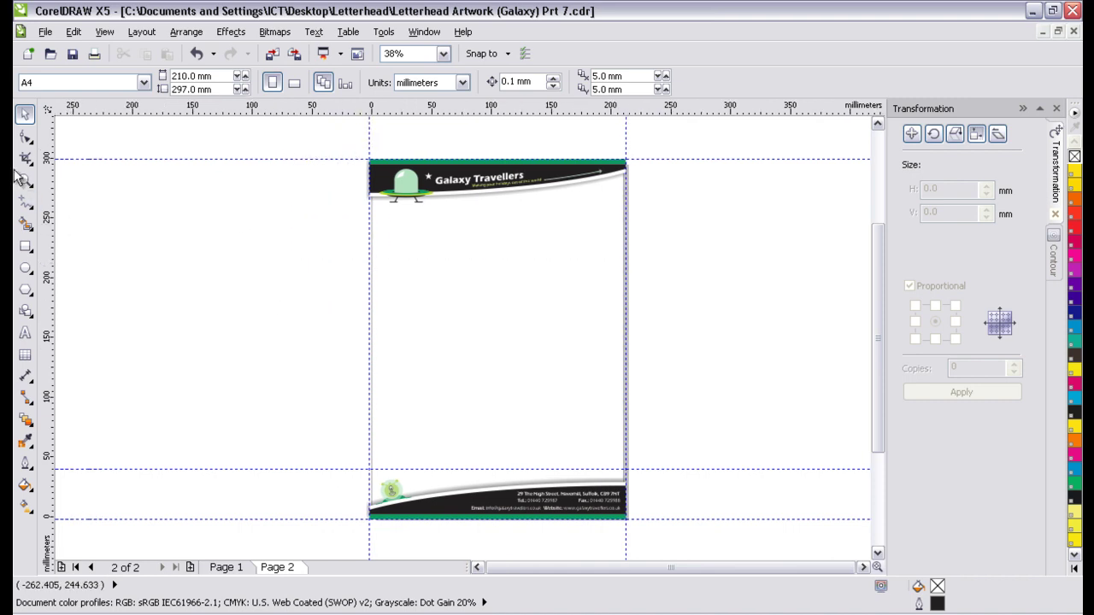
left_click_drag(287, 271, 530, 147)
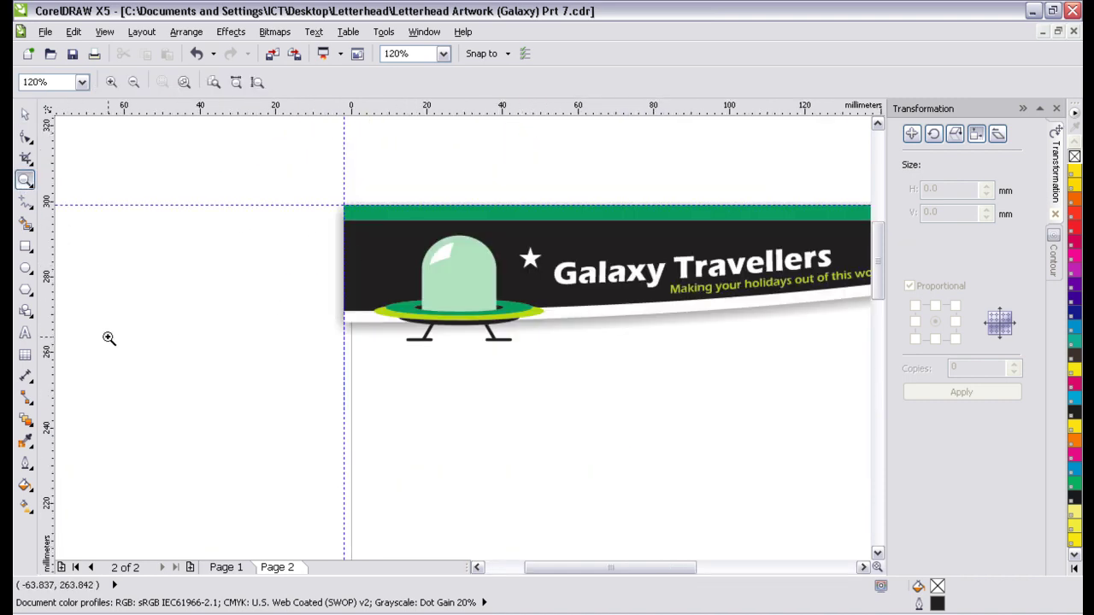
left_click_drag(227, 276, 312, 410)
left_click(25, 114)
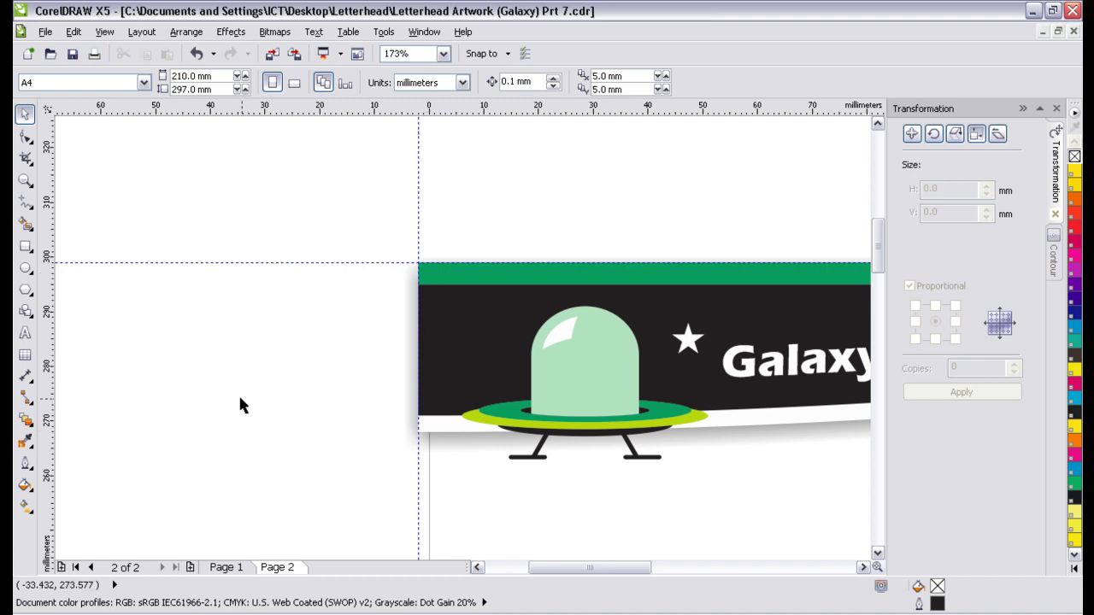
- Add guidelines at 0 mm horizontally and 297 mm vertically, marking the page's left and top edges
left_click_drag(47, 235, 285, 230)
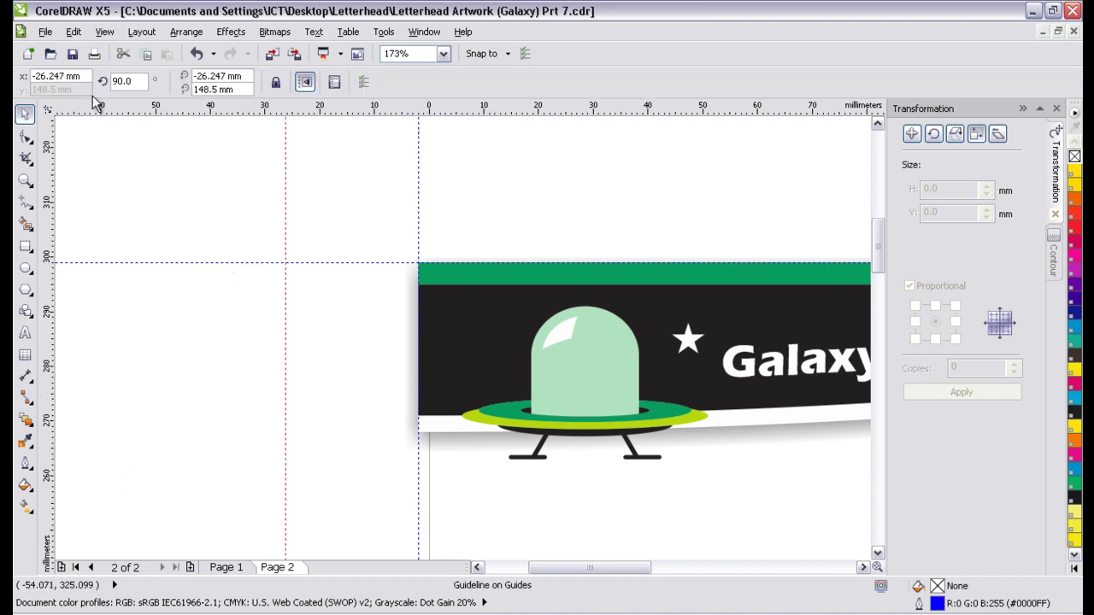
triple_click(61, 76)
type("0")
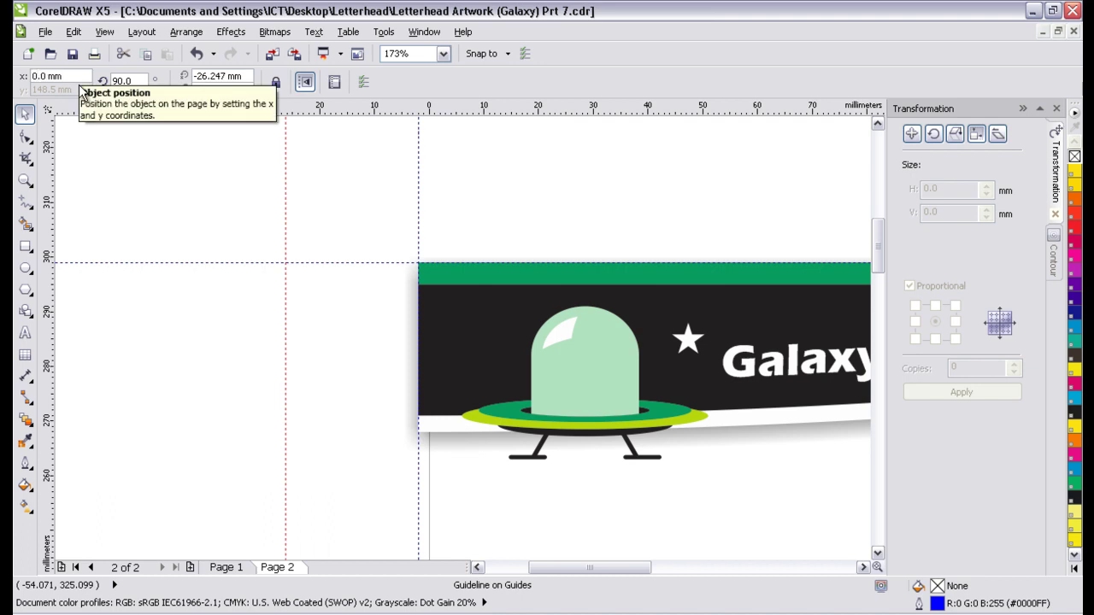
key("Return")
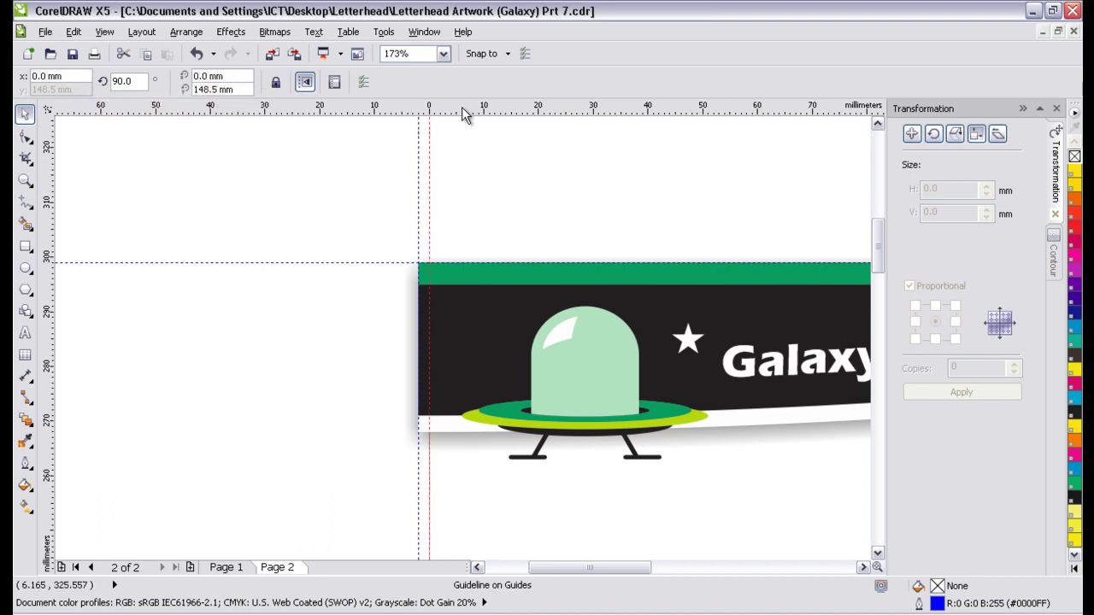
left_click_drag(460, 109, 458, 285)
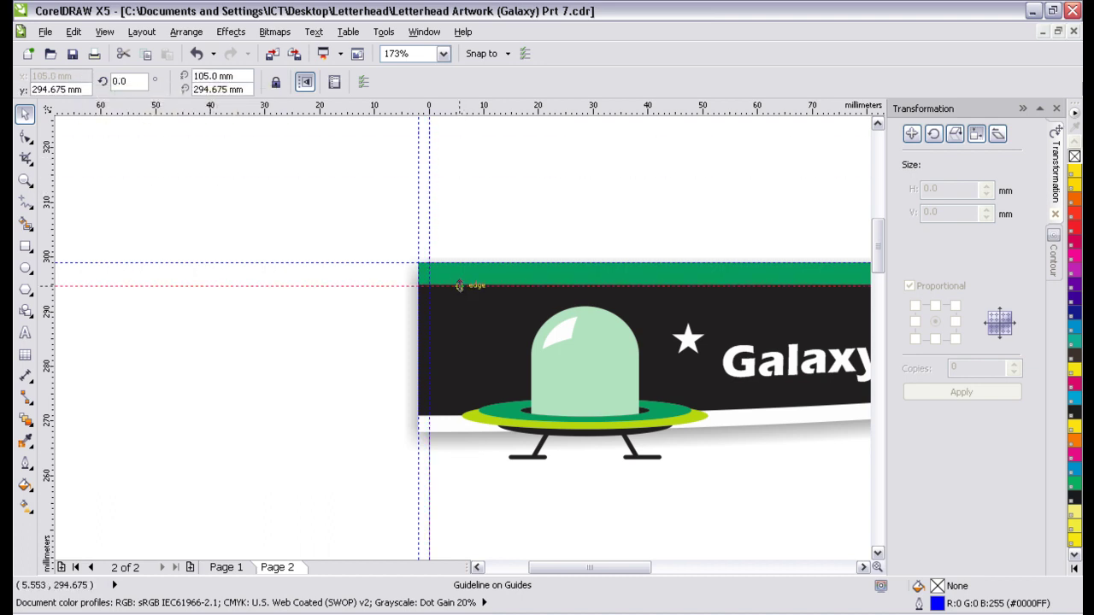
double_click(64, 89)
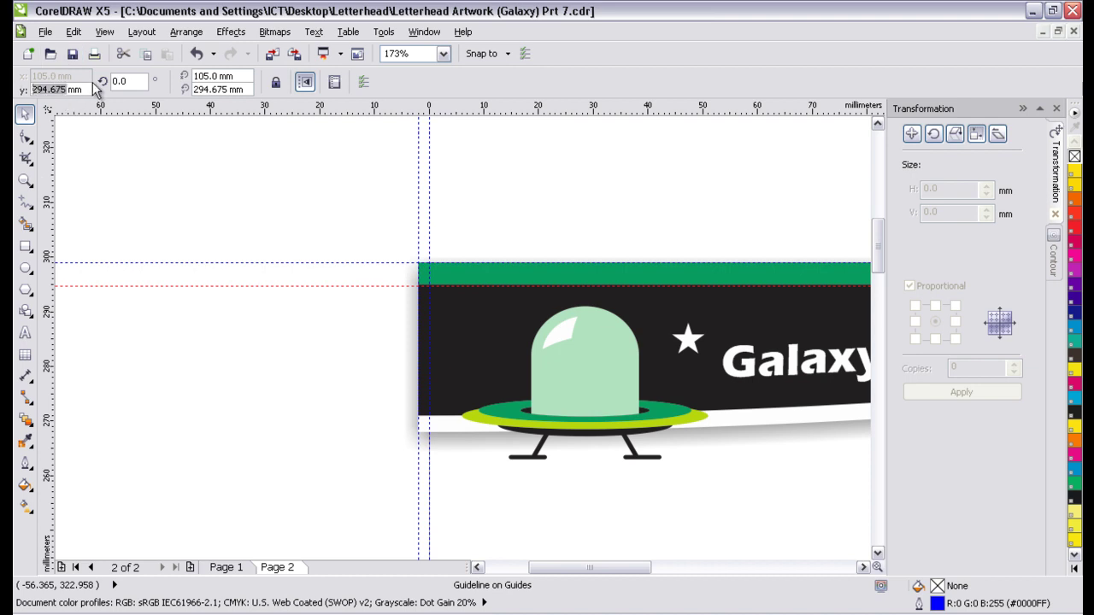
type("297")
key("Return")
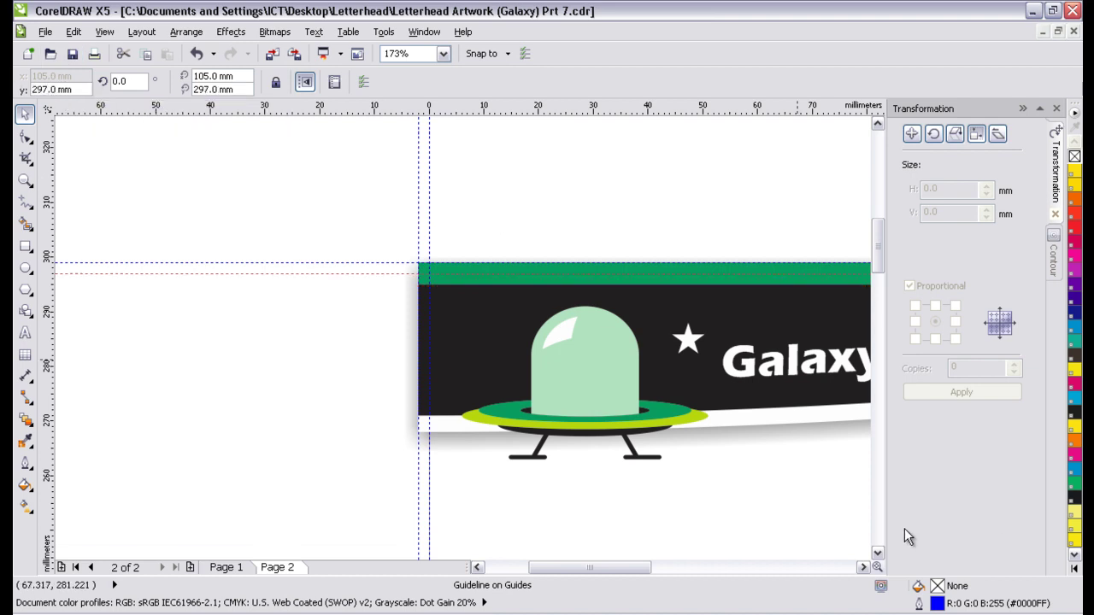
- Add a horizontal guideline at 0 mm along the page's bottom edge
left_click(25, 179)
right_click(689, 485)
right_click(522, 459)
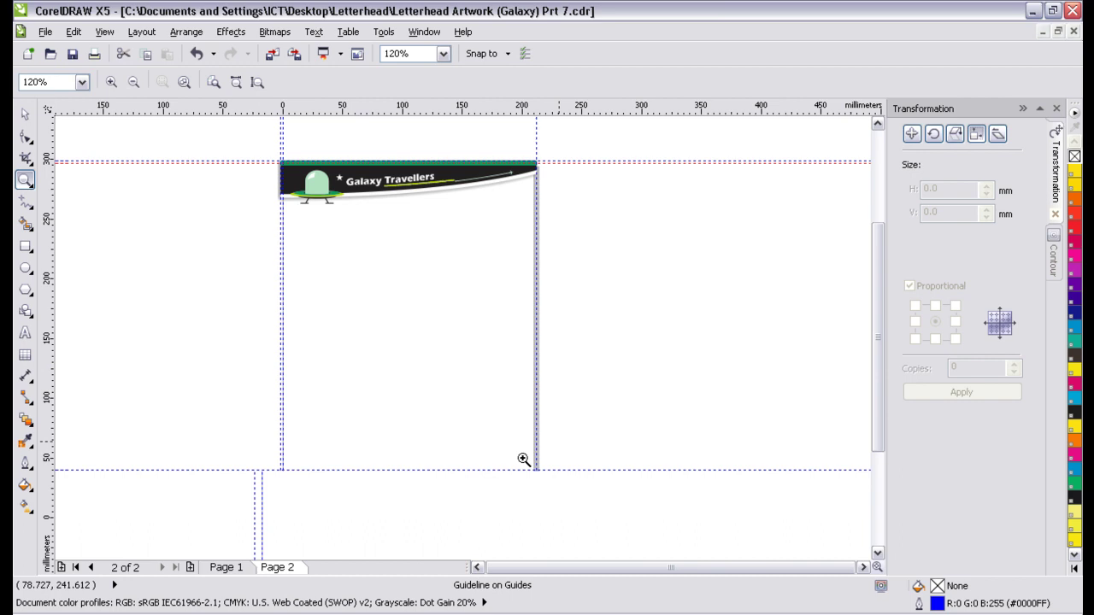
left_click_drag(270, 533, 340, 478)
left_click(24, 114)
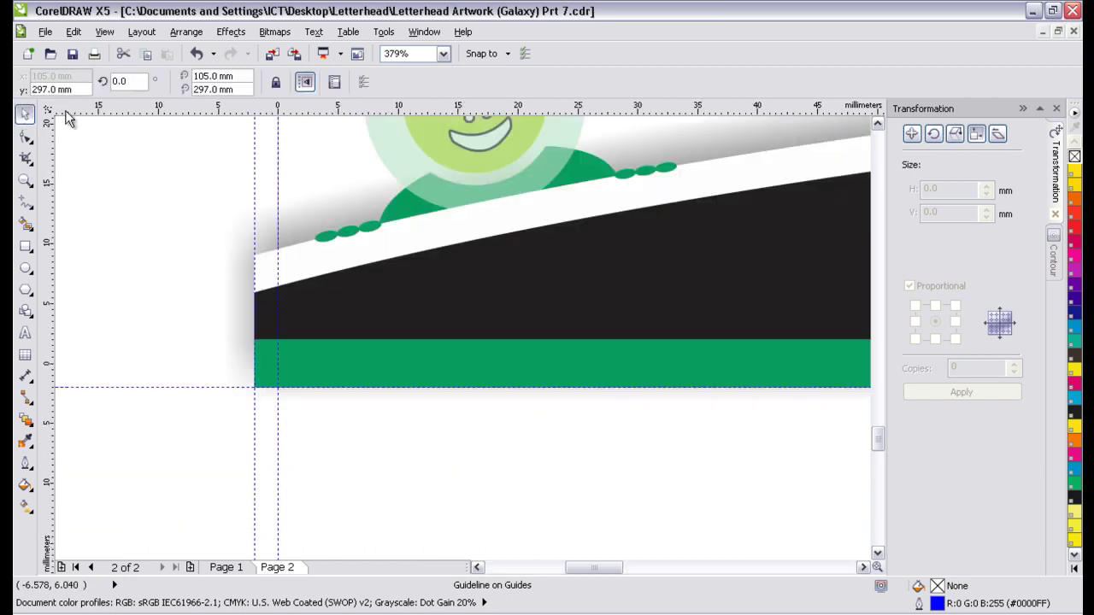
left_click_drag(77, 109, 129, 365)
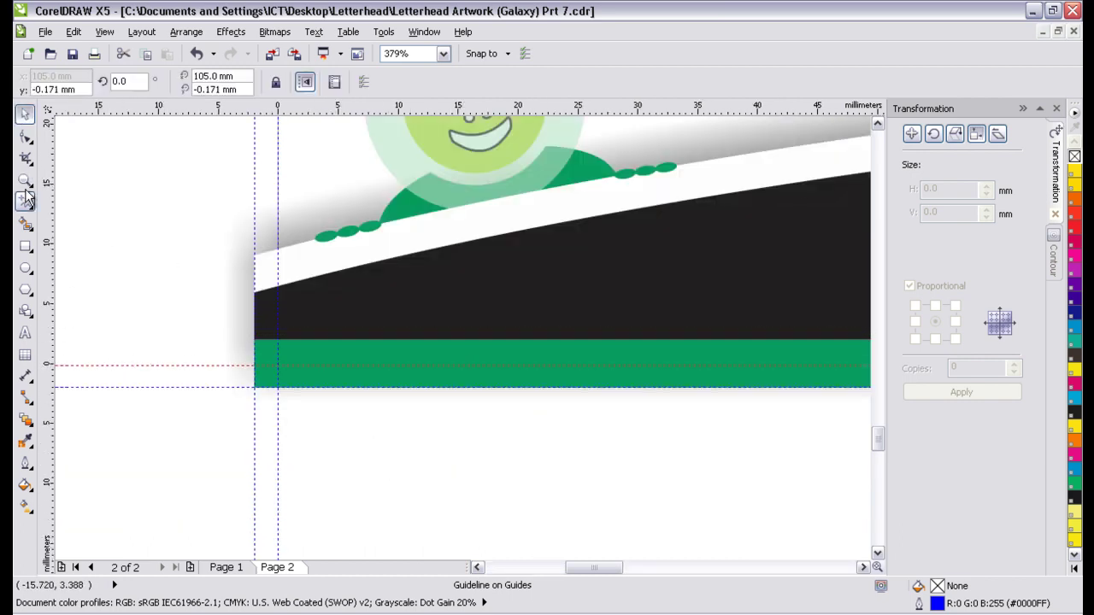
left_click(56, 89)
type("0")
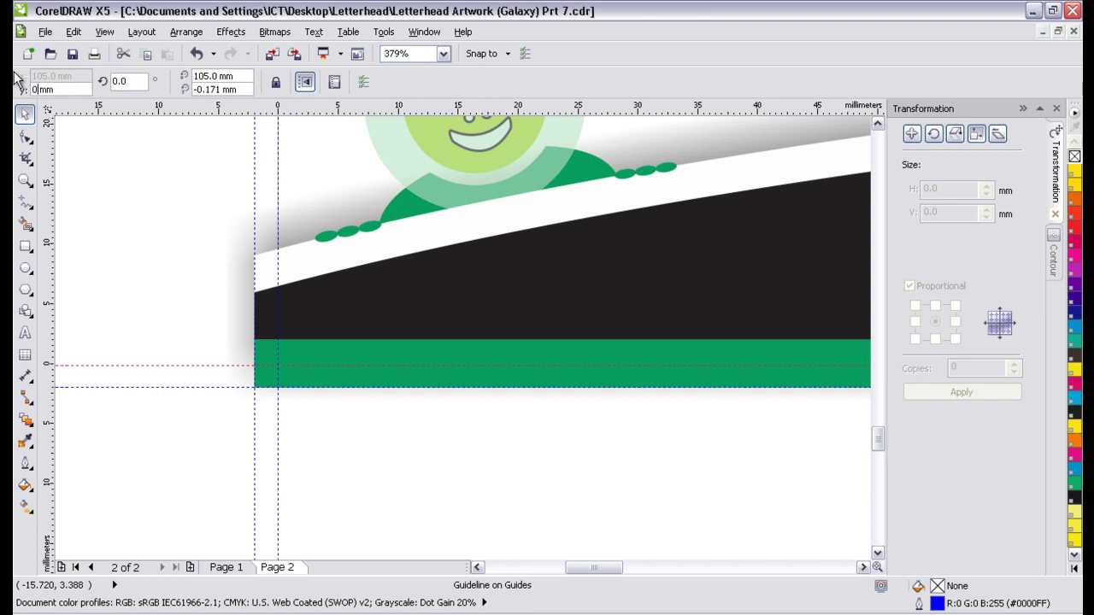
key("Return")
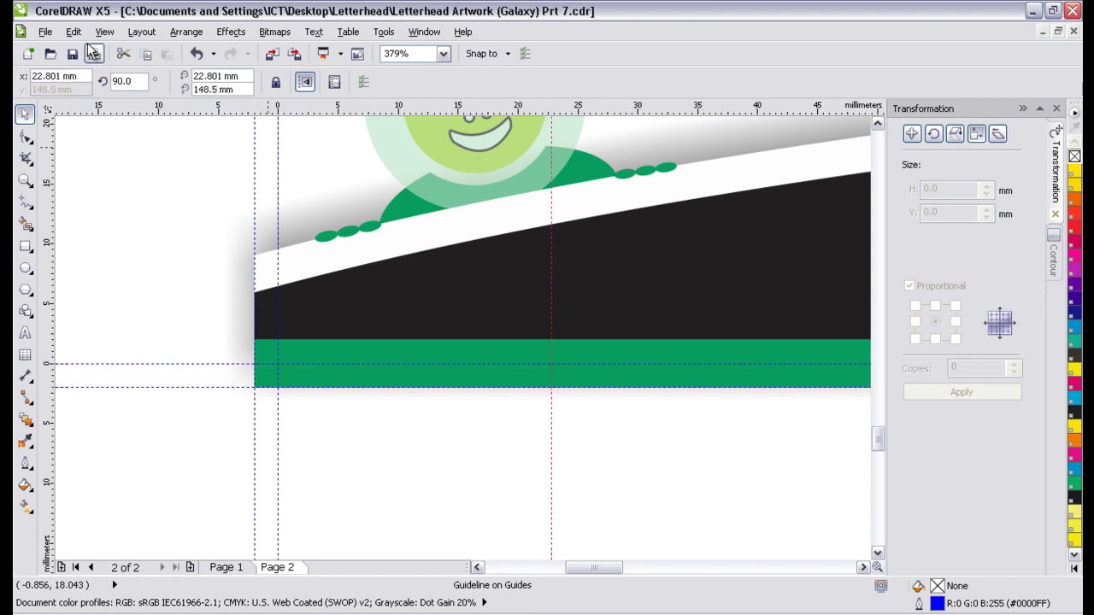
- Move the vertical guideline to 210 mm, the page's right edge
left_click(34, 75)
type("210")
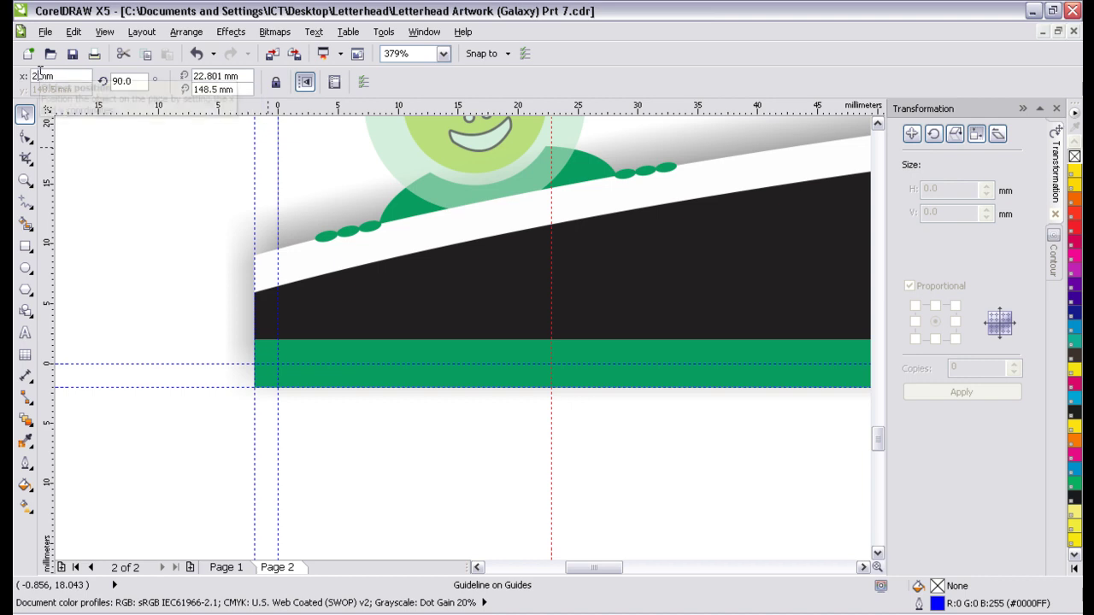
key("Return")
double_click(26, 181)
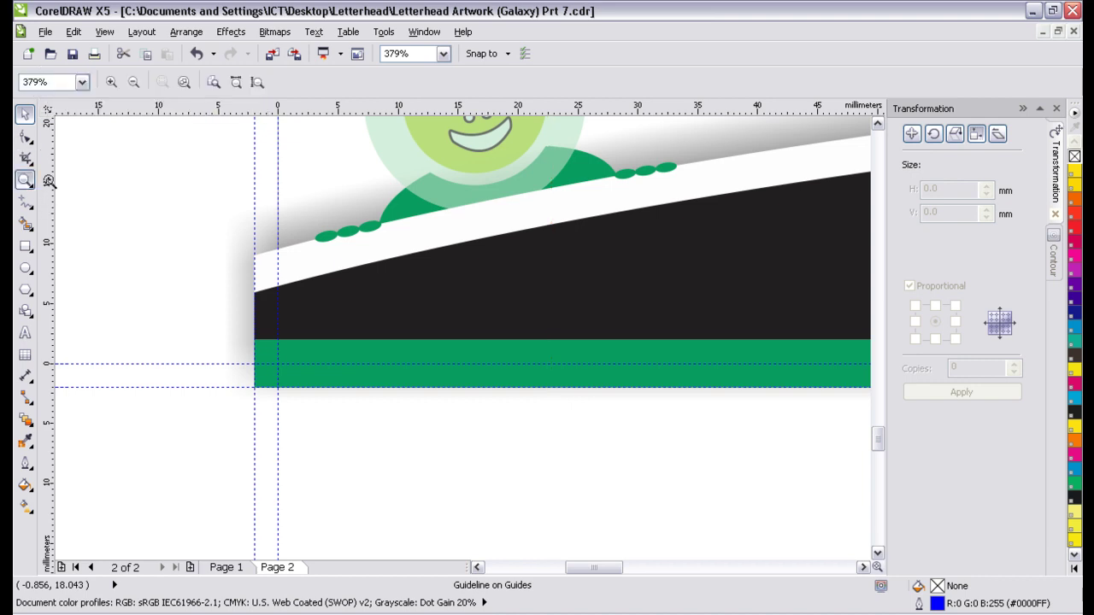
left_click_drag(164, 329, 387, 167)
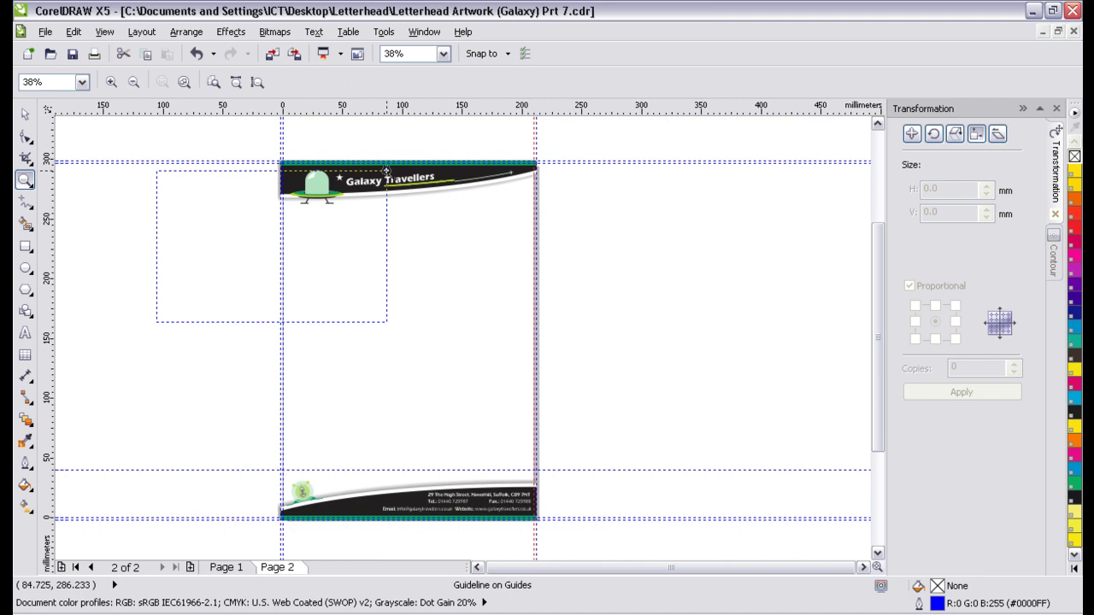
- Draw a cutting rectangle to the left of the page edge beside the header
left_click_drag(312, 415, 552, 176)
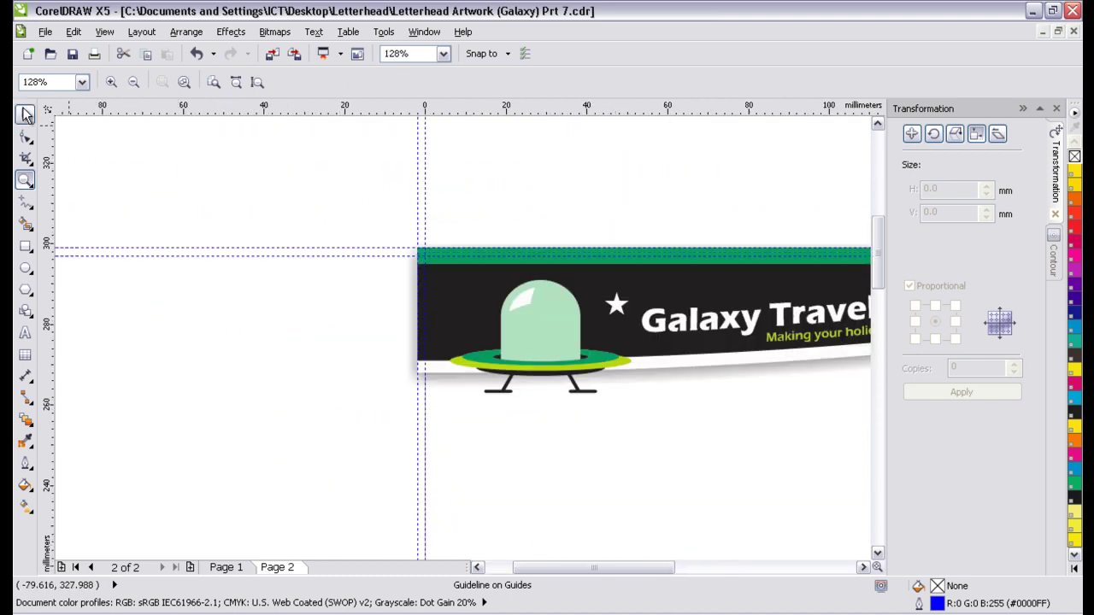
left_click(25, 114)
left_click(560, 355)
left_click(639, 344)
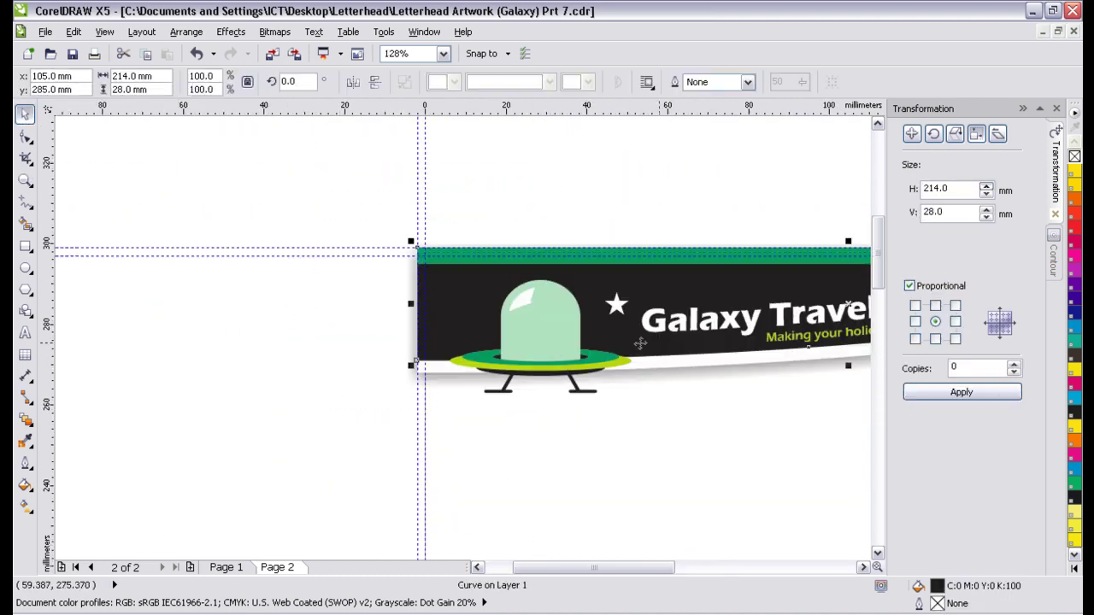
left_click(237, 336)
left_click(25, 245)
left_click_drag(261, 171, 425, 425)
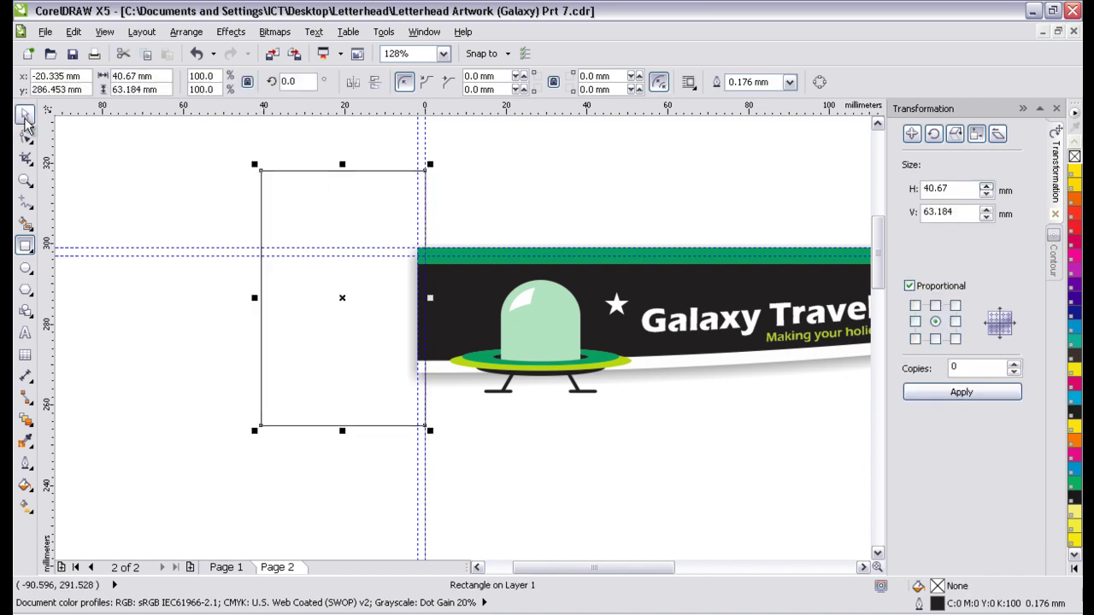
left_click(25, 114)
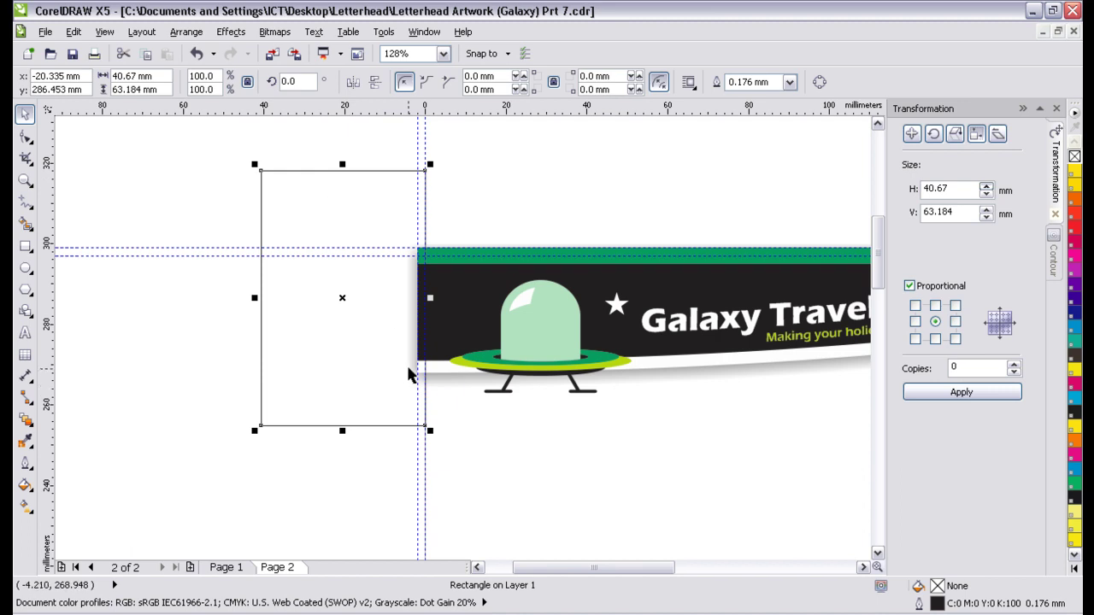
- Break the banner's drop shadow apart from the banner
key("ctrl+a")
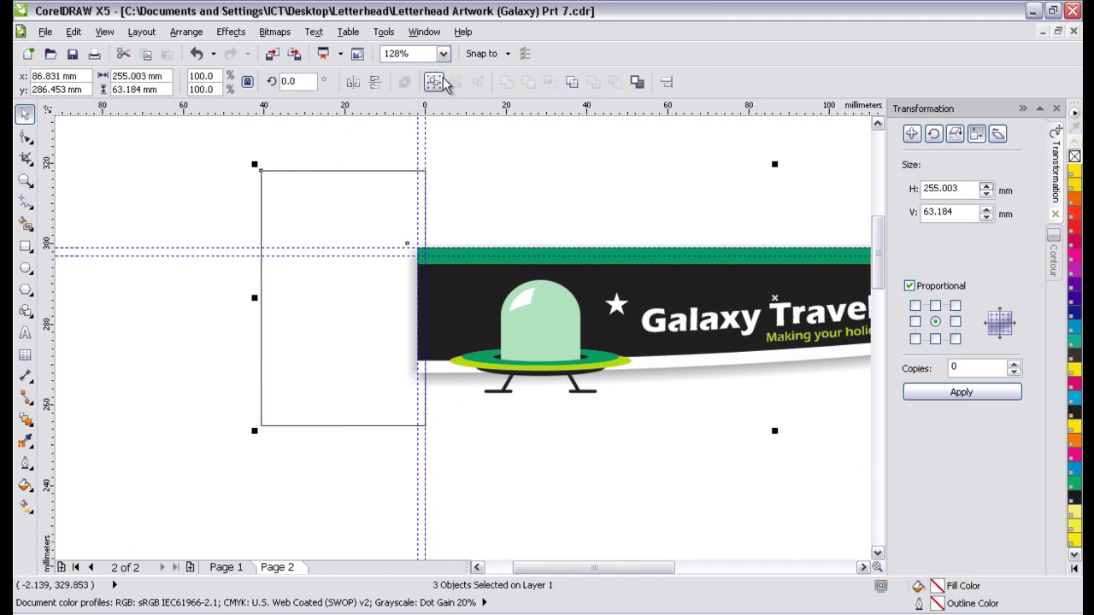
left_click(512, 198)
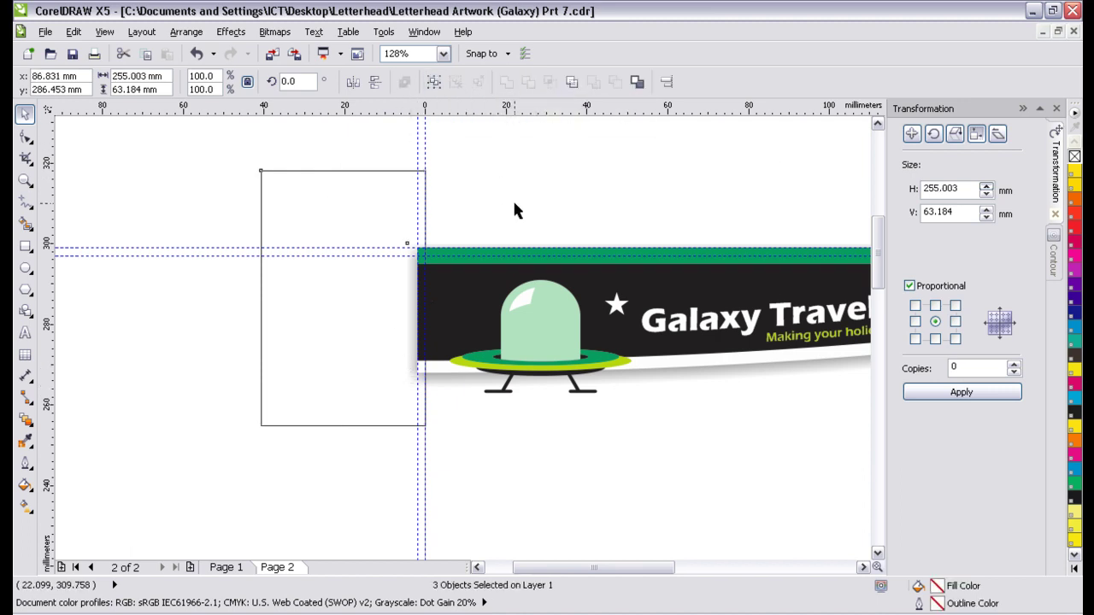
left_click(411, 309)
left_click(667, 383)
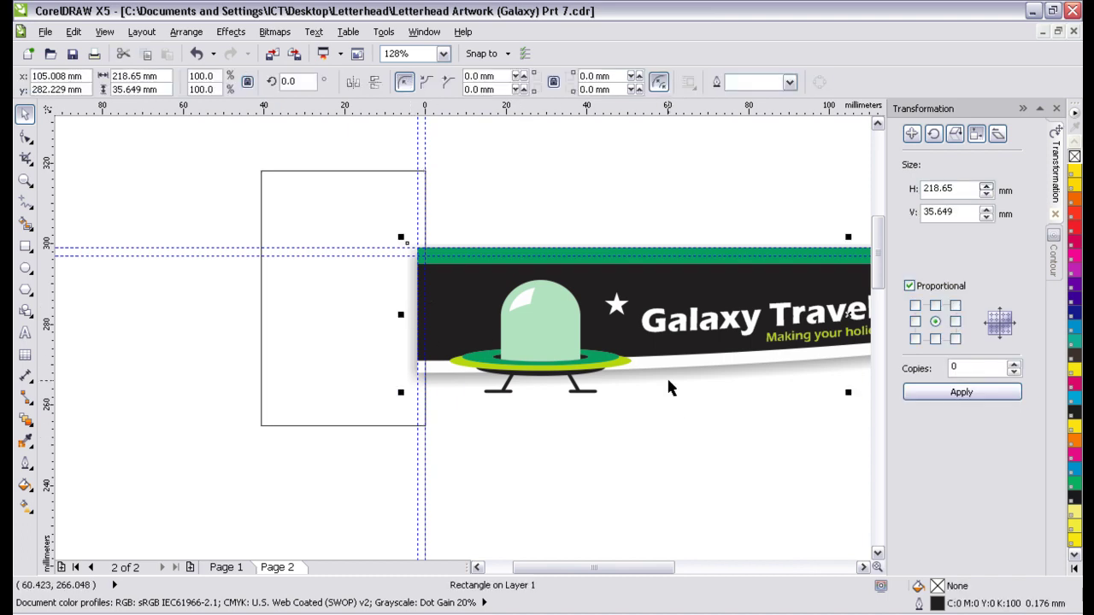
left_click(191, 32)
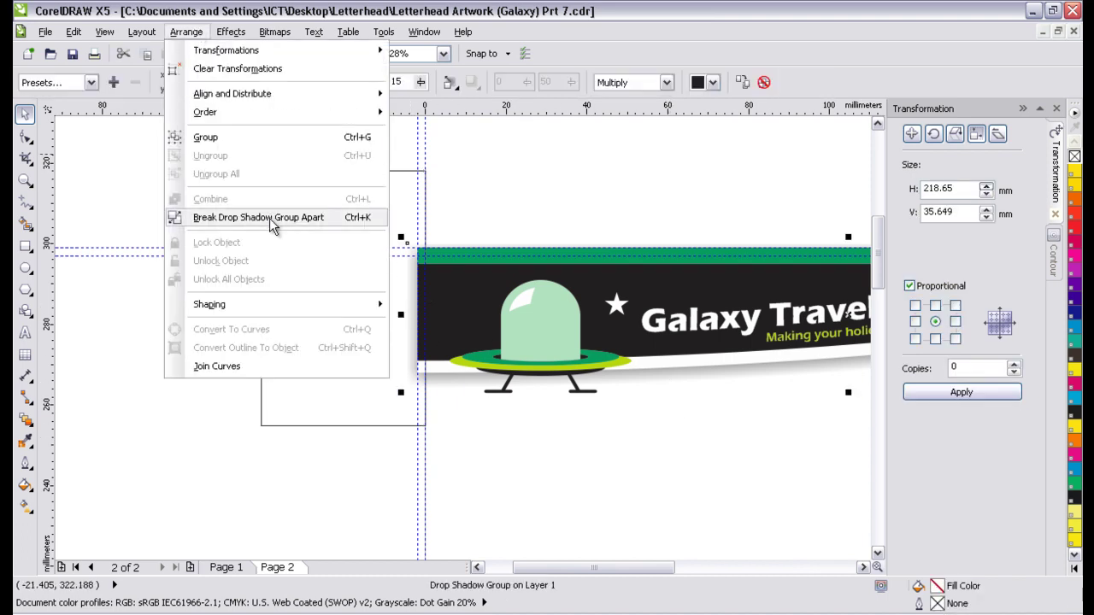
left_click(267, 217)
- Trim the banner and the next header piece flush with the page's left edge
left_click(532, 193)
left_click(379, 193)
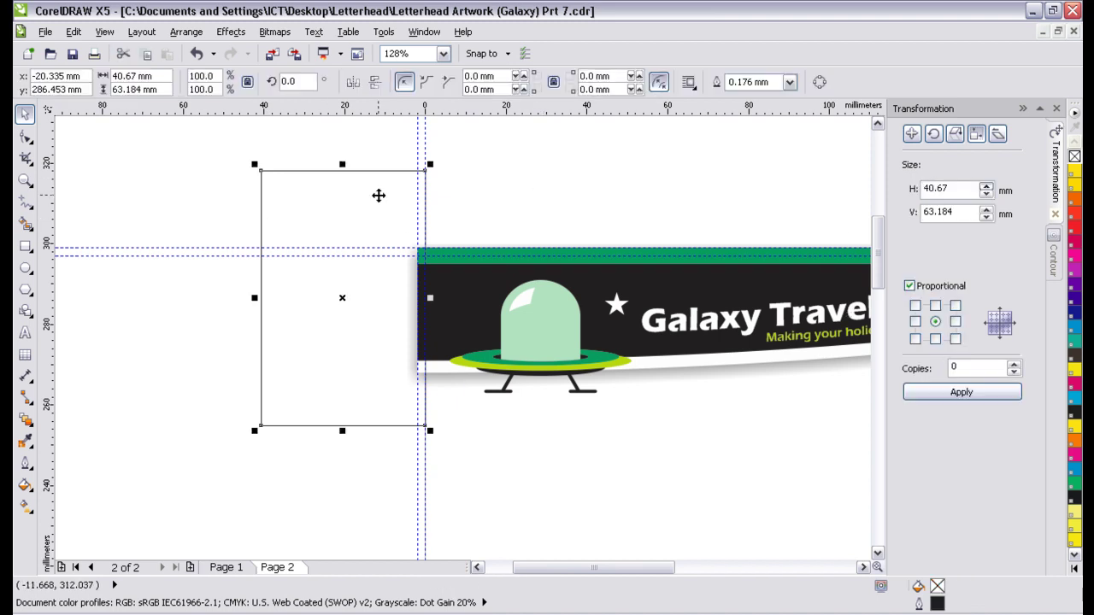
left_click(409, 363, "shift")
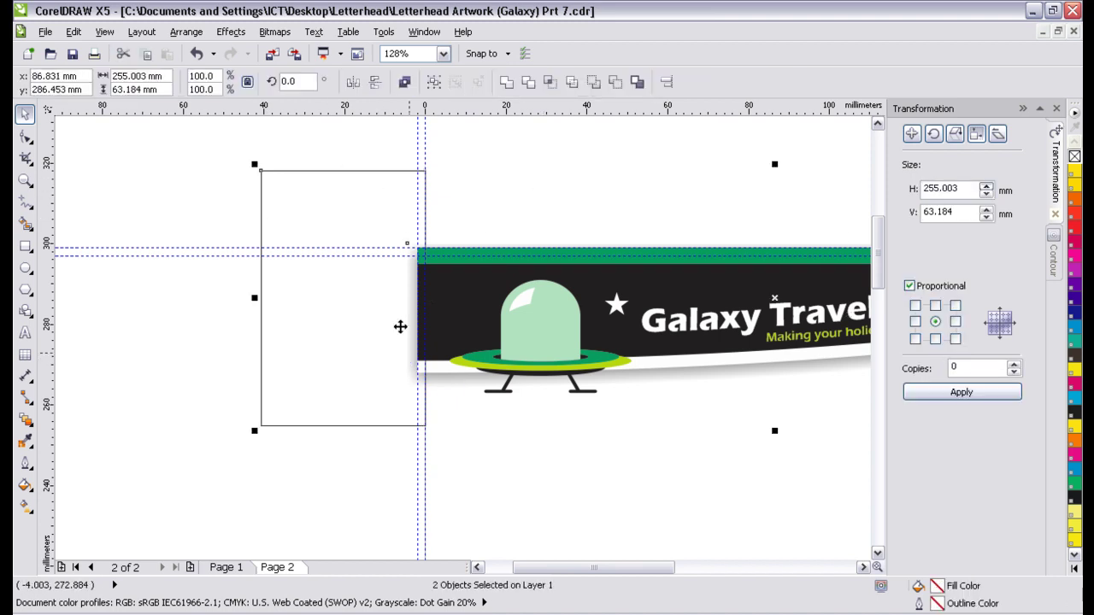
left_click(527, 88)
left_click(371, 344)
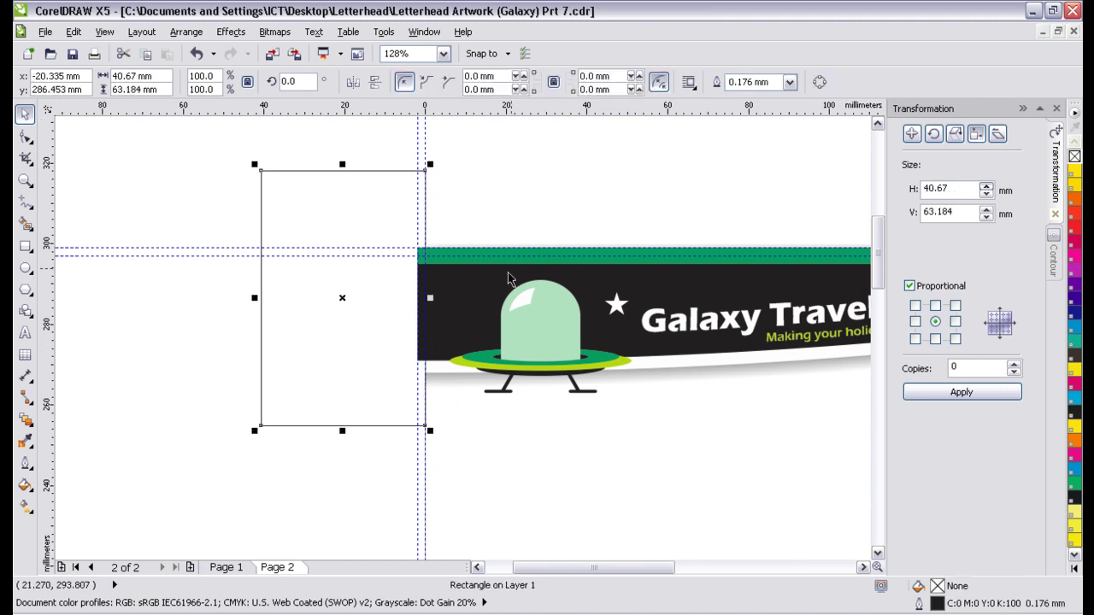
left_click(433, 368, "shift")
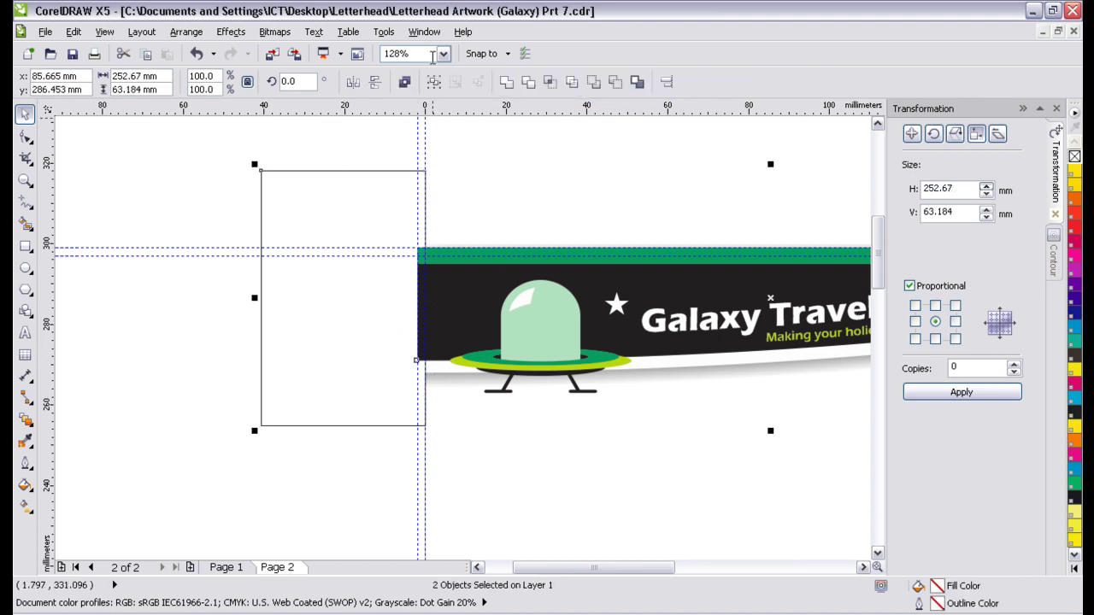
left_click(527, 88)
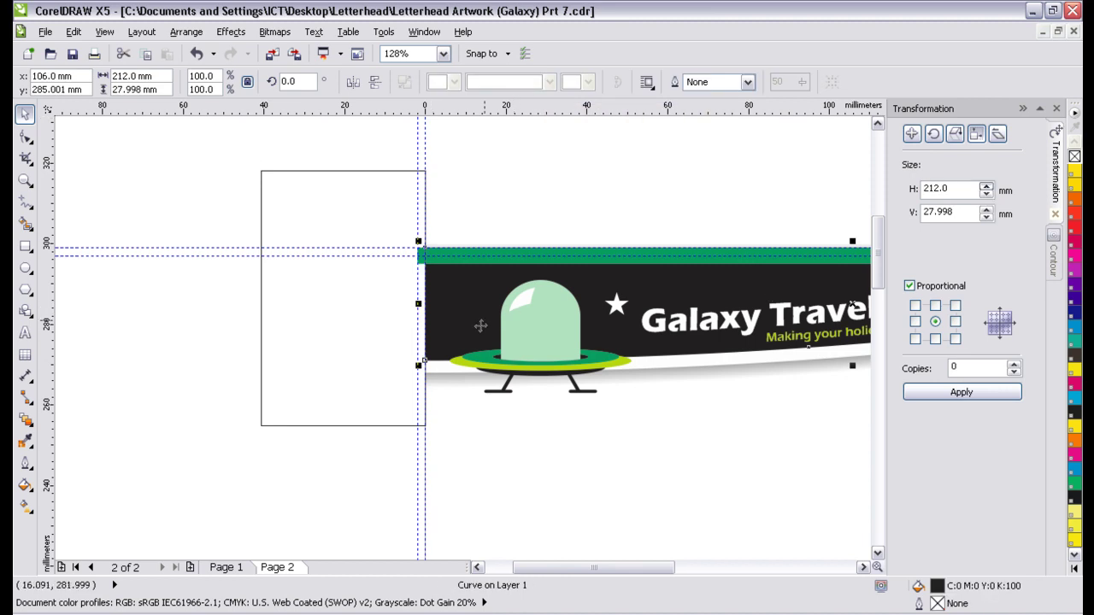
- Trim another header piece and the green strip at the left edge, making the strip 2 mm tall
left_click(424, 376)
left_click(443, 381, "shift")
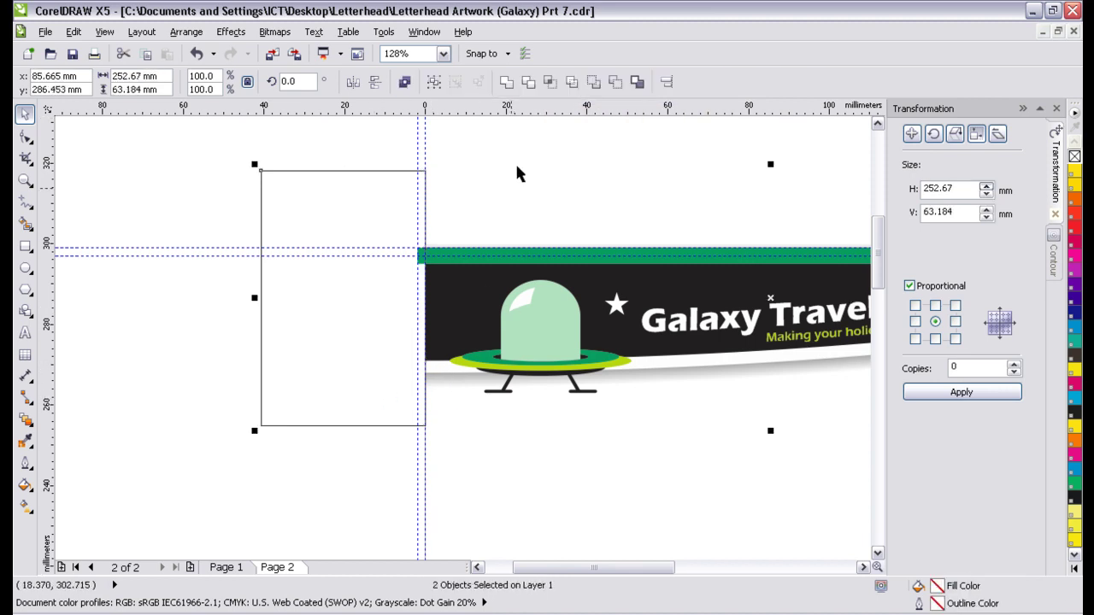
left_click(532, 83)
key("Tab")
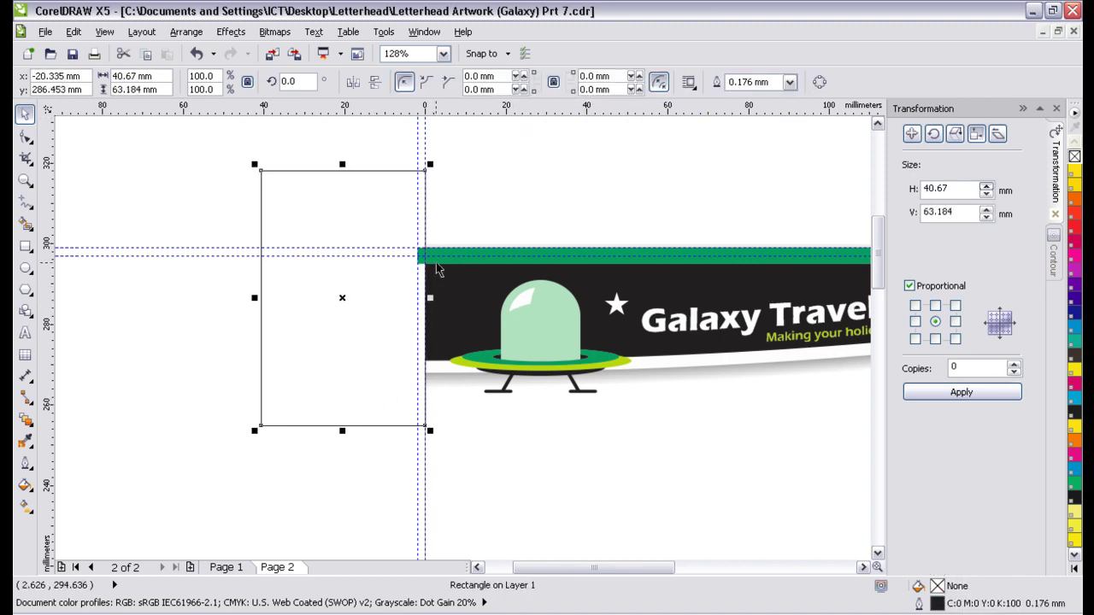
left_click(441, 255, "shift")
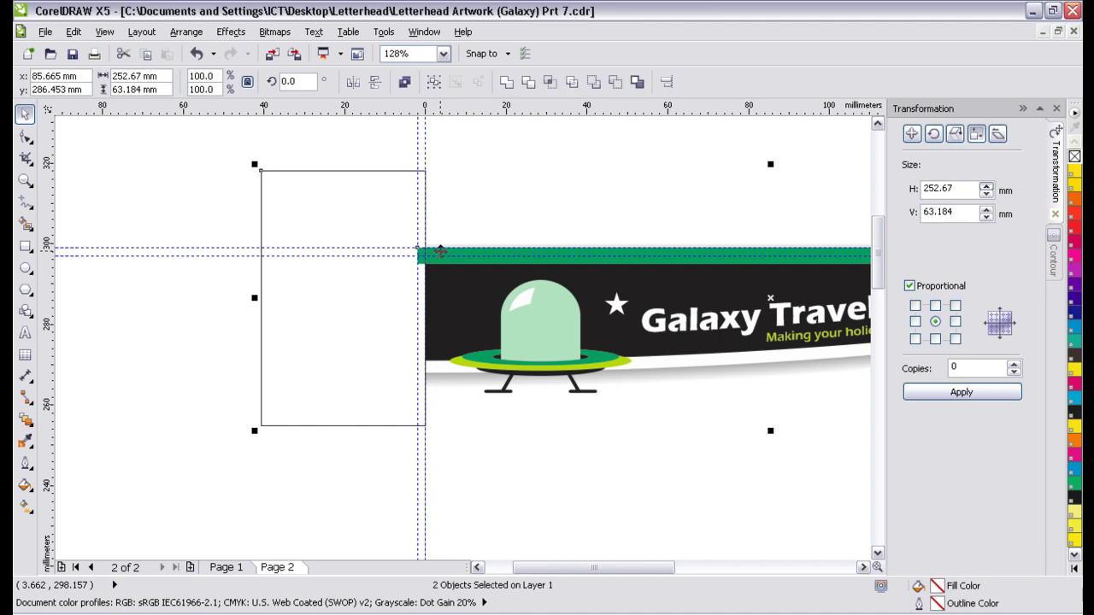
left_click(528, 83)
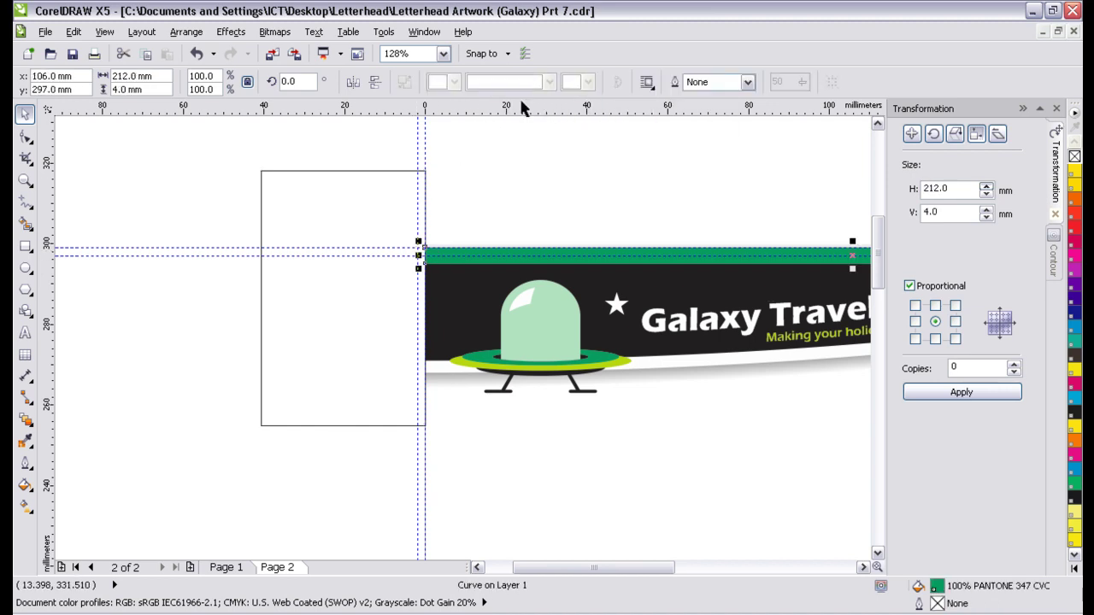
left_click_drag(852, 239, 852, 248)
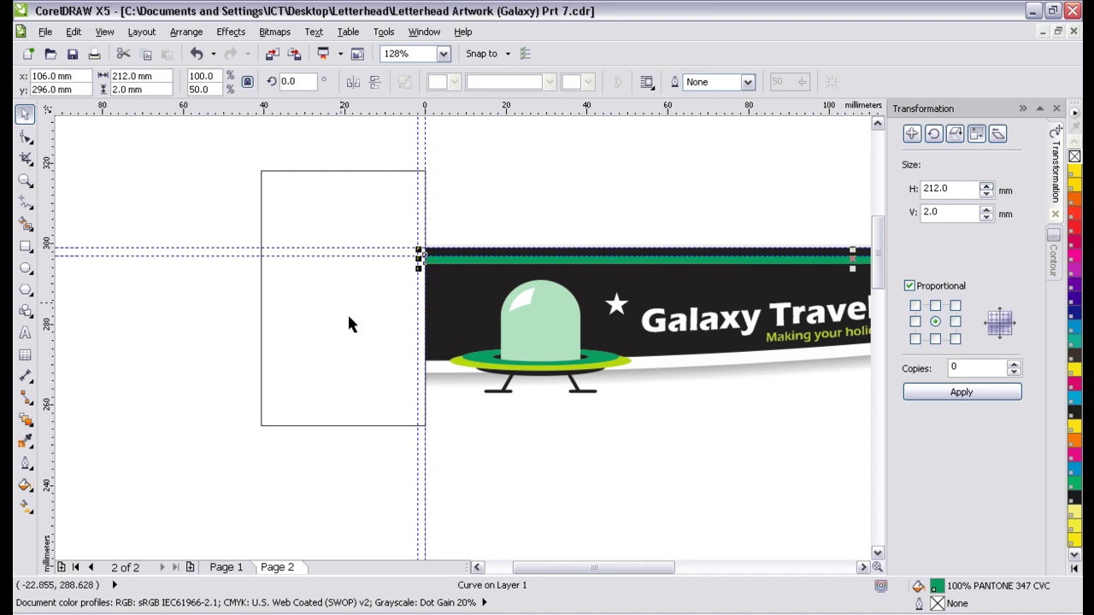
- Move the cutting rectangle to sit at the banner's top-left corner
left_click(324, 385)
left_click_drag(325, 385, 411, 244)
left_click(415, 273)
left_click(466, 220)
left_click_drag(473, 216, 471, 222)
left_click_drag(637, 568, 718, 574)
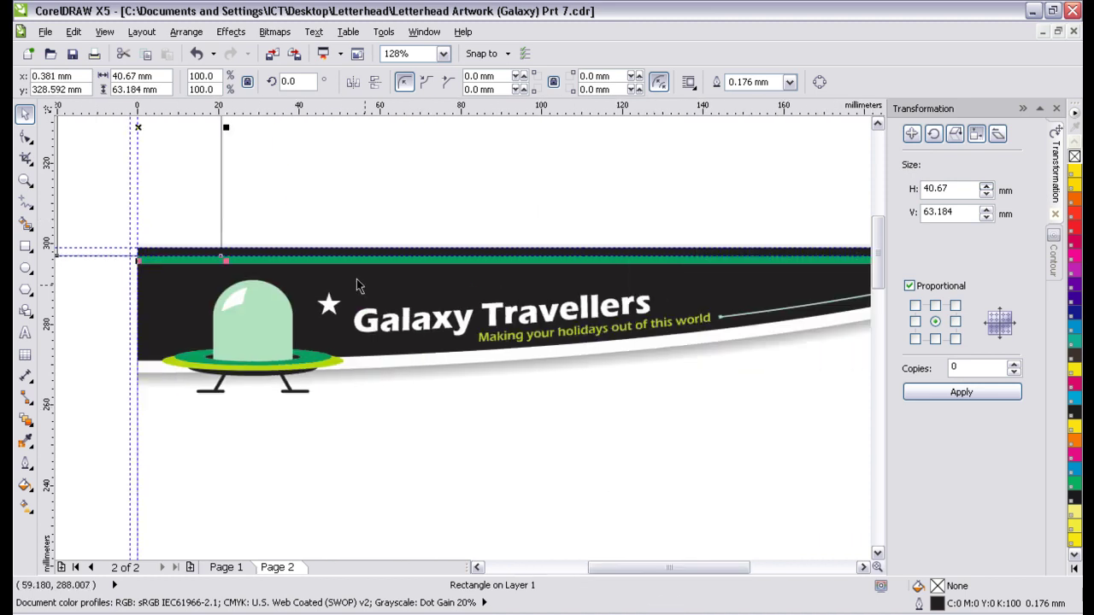
- Stretch the rectangle across the header top and trim the banner flush with the page top
left_click(25, 180)
right_click(479, 356)
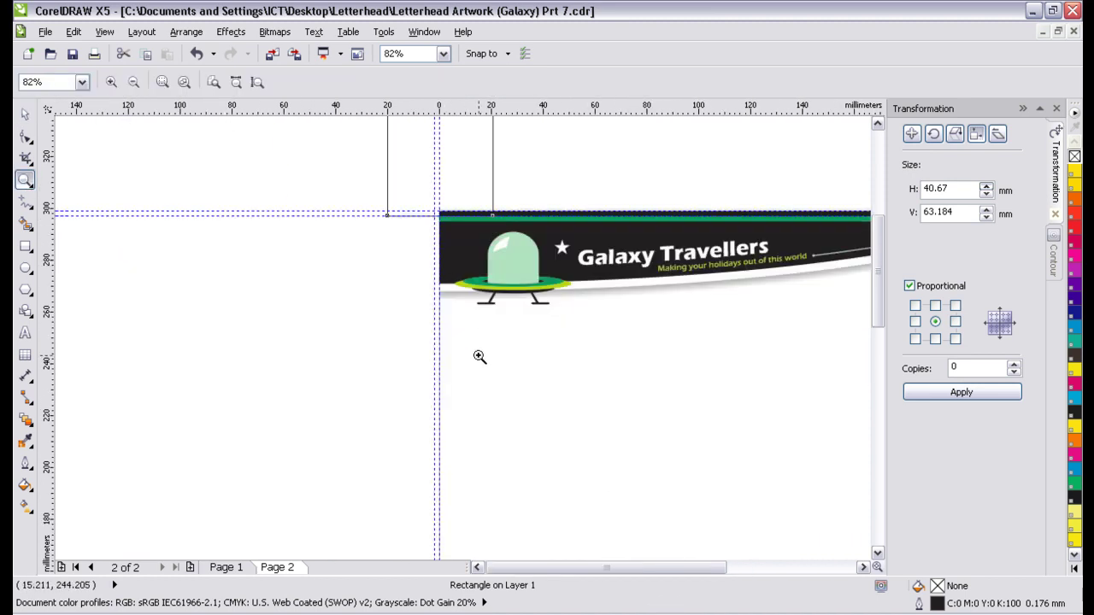
right_click(654, 354)
scroll(491, 122, "up", 1)
left_click_drag(491, 122, 136, 248)
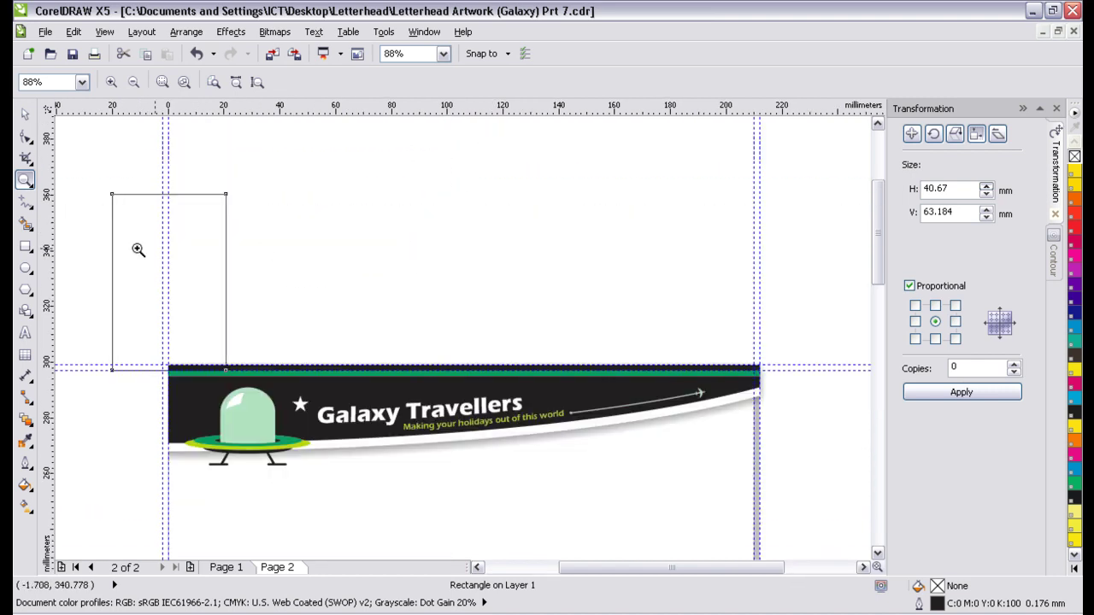
key("space")
left_click_drag(233, 281, 791, 282)
left_click(749, 396, "shift")
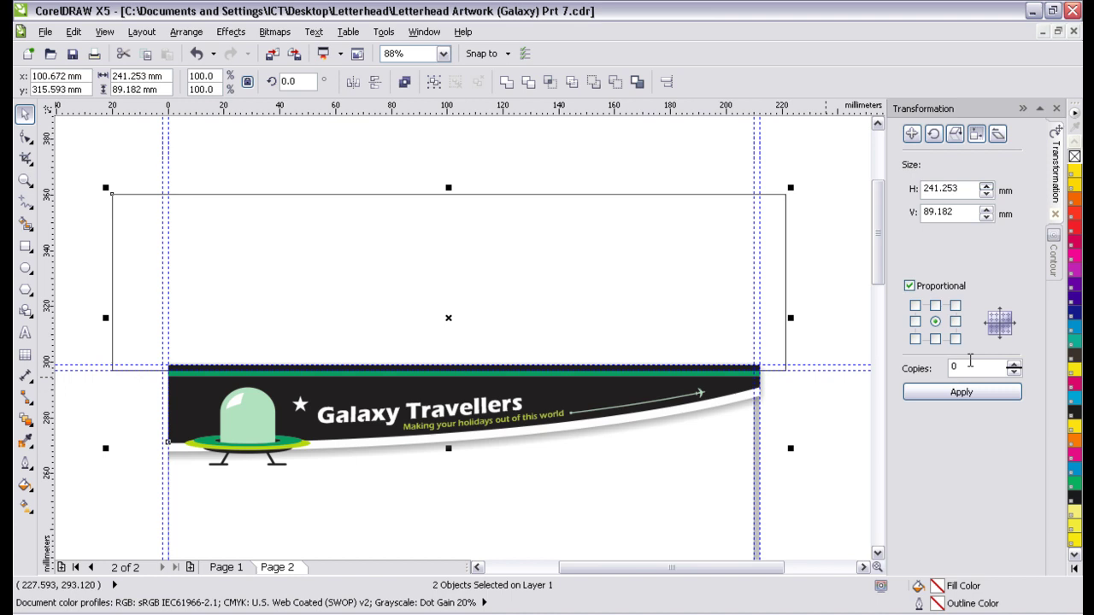
left_click(528, 82)
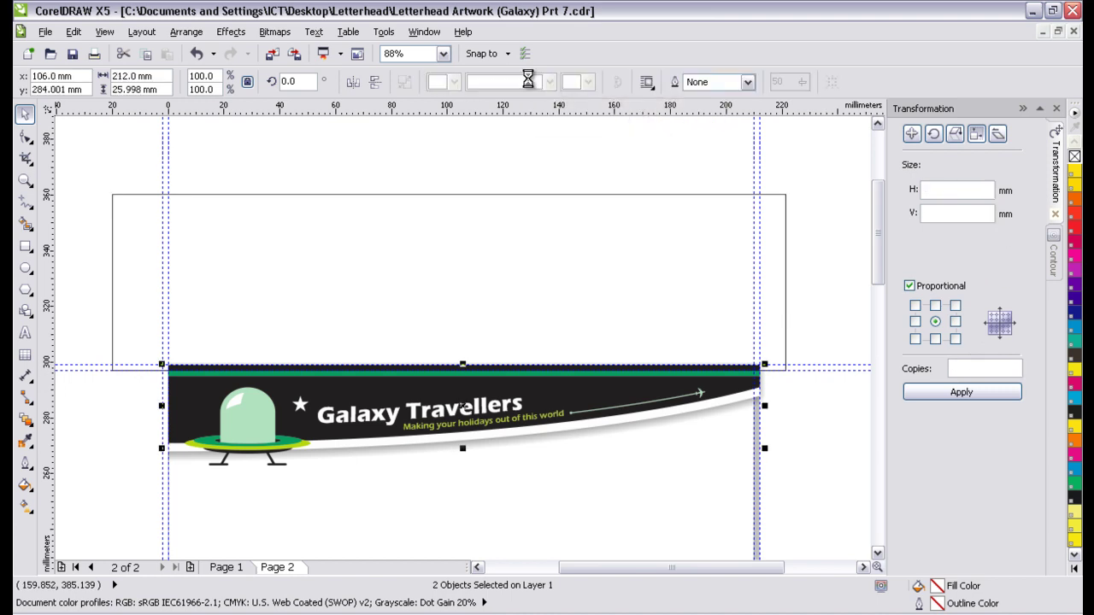
- Trim the other header piece and the shadow at the top, then move the rectangle right
left_click(780, 338)
left_click(741, 404, "shift")
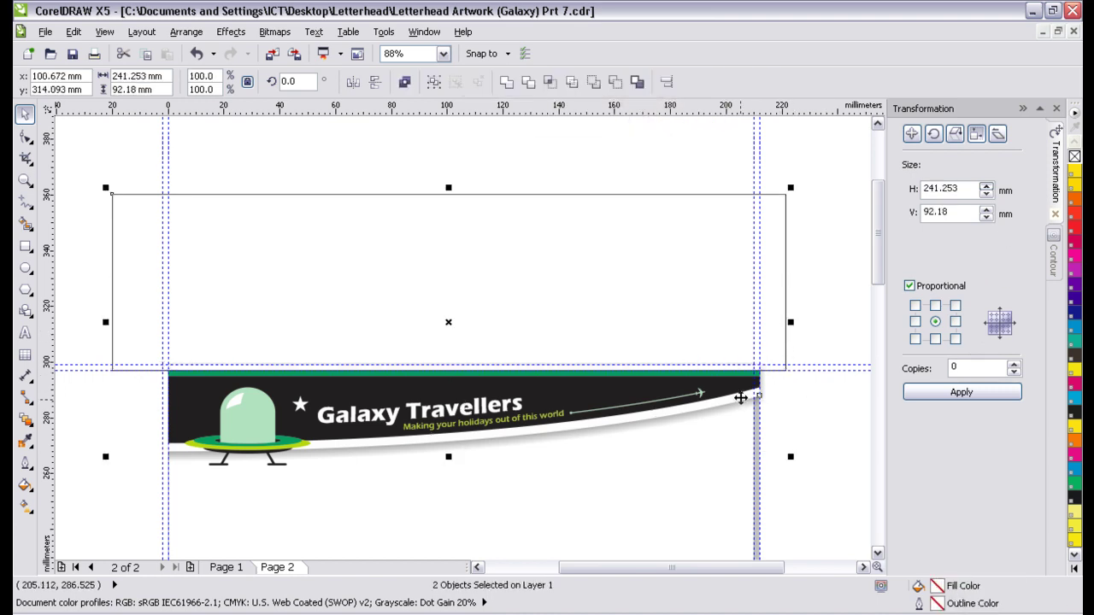
left_click(529, 83)
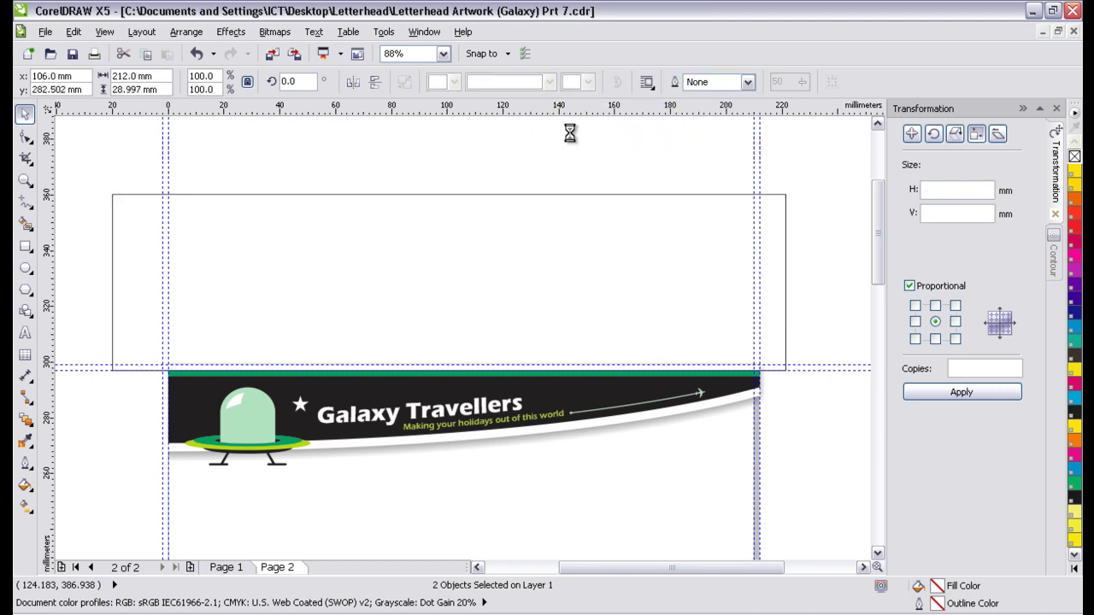
left_click(781, 342)
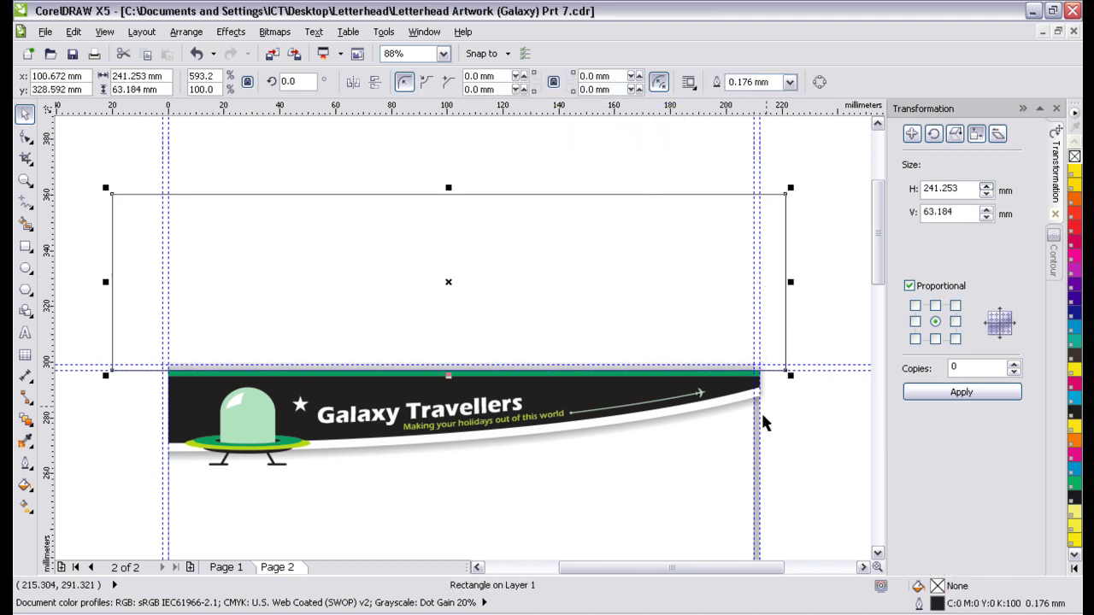
left_click(707, 417, "shift")
left_click(531, 81)
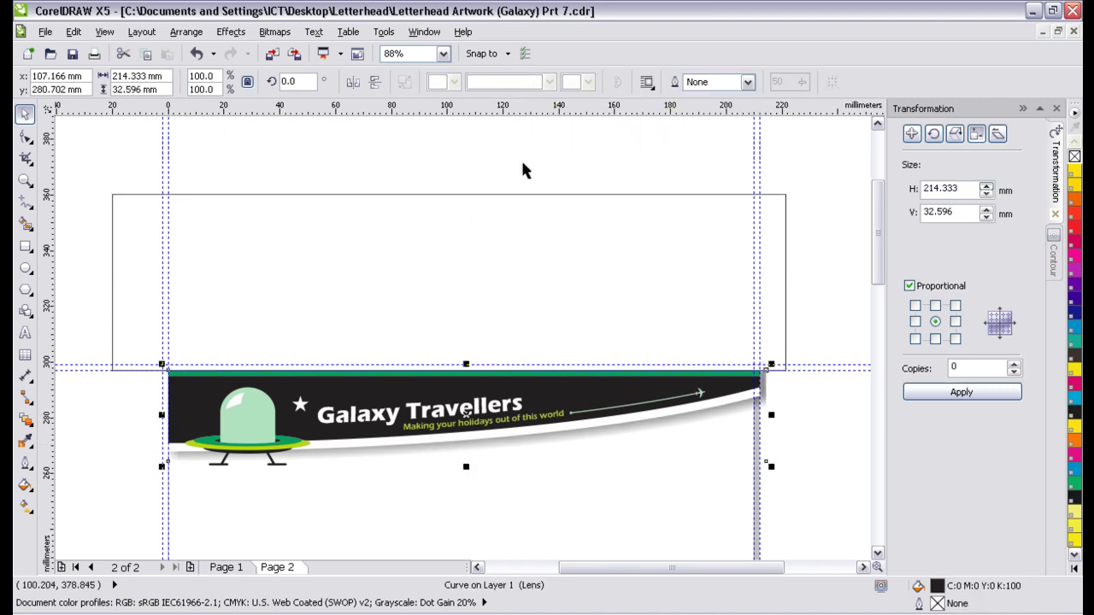
left_click(294, 275)
left_click_drag(196, 280, 834, 384)
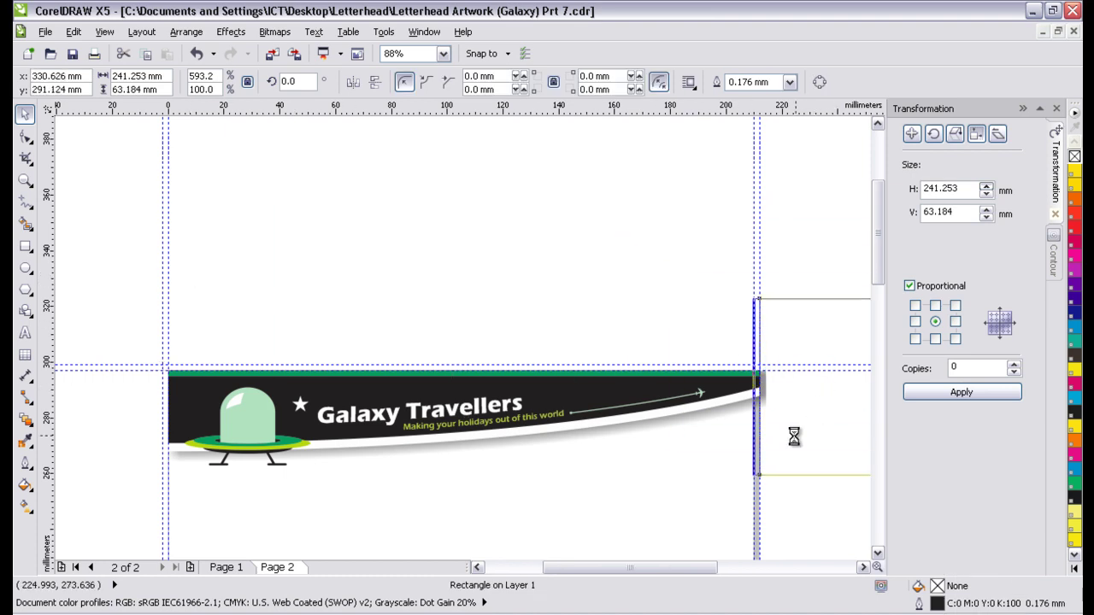
- Narrow the rectangle to about 93 mm and trim the first band curve at the right edge
left_click(861, 566)
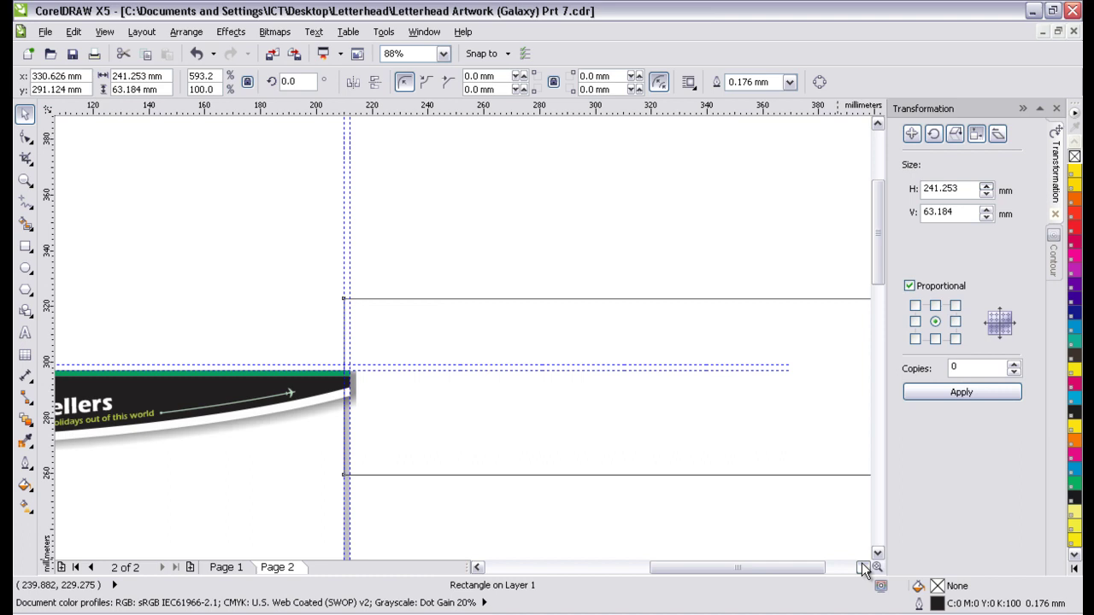
left_click(861, 567)
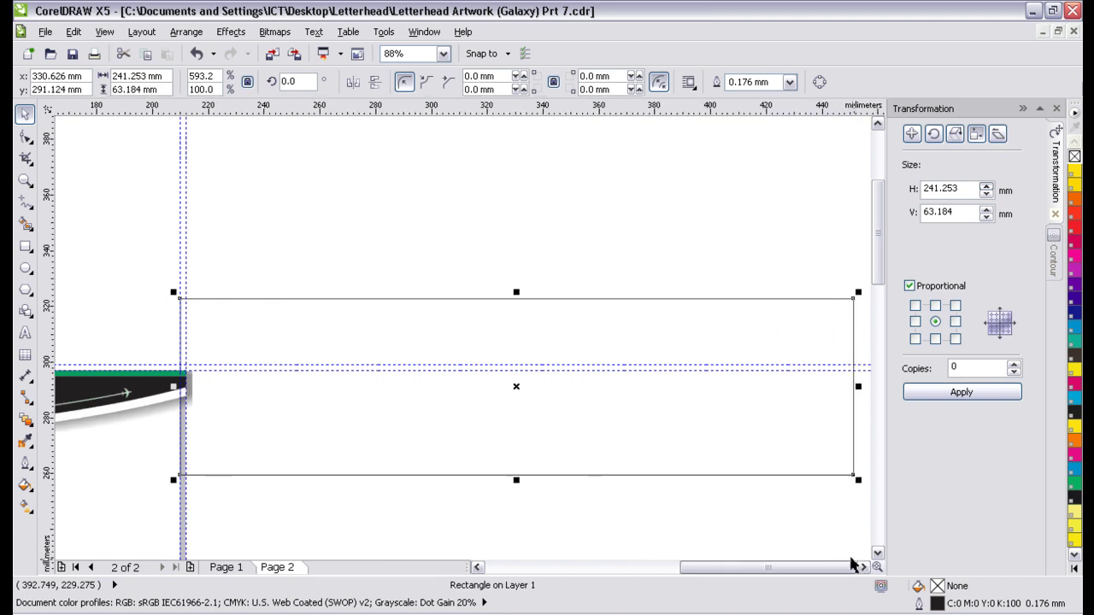
left_click_drag(856, 387, 440, 387)
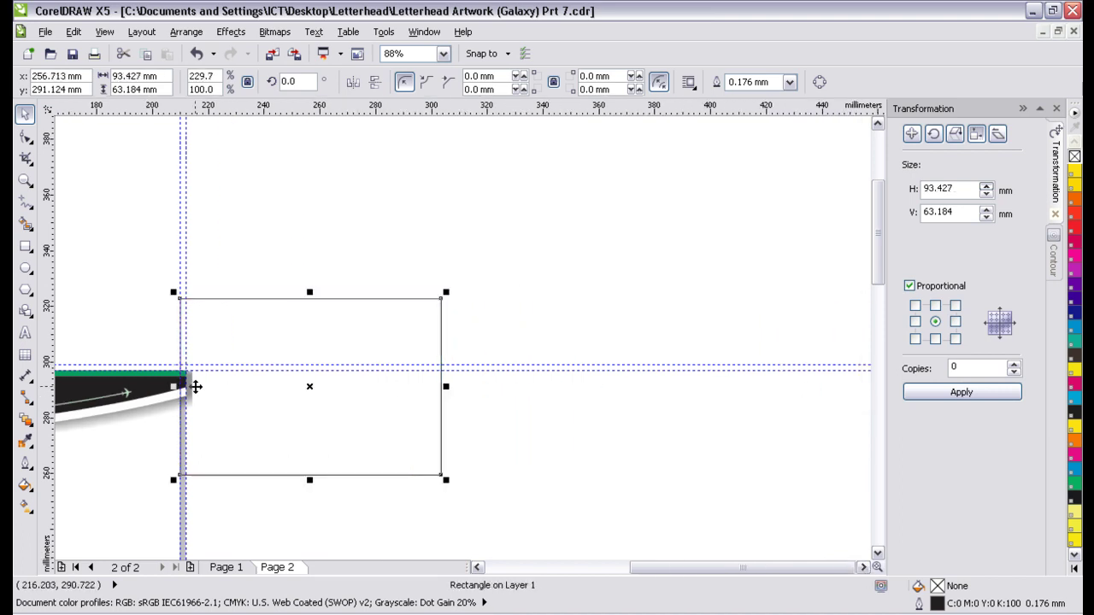
left_click(165, 400, "shift")
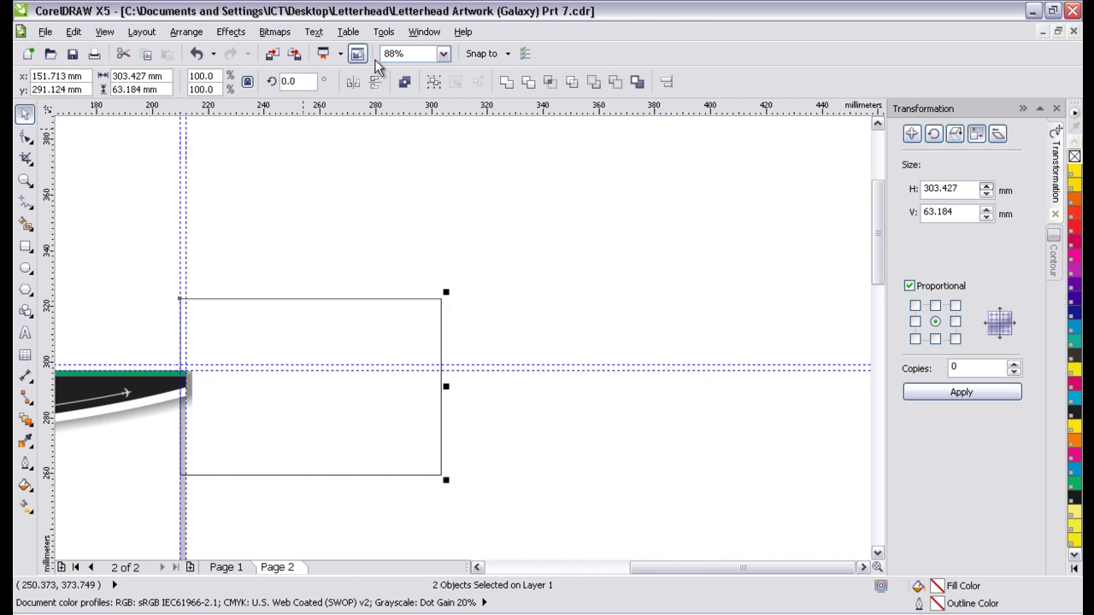
left_click(532, 82)
key("ctrl+z")
left_click(169, 415, "shift")
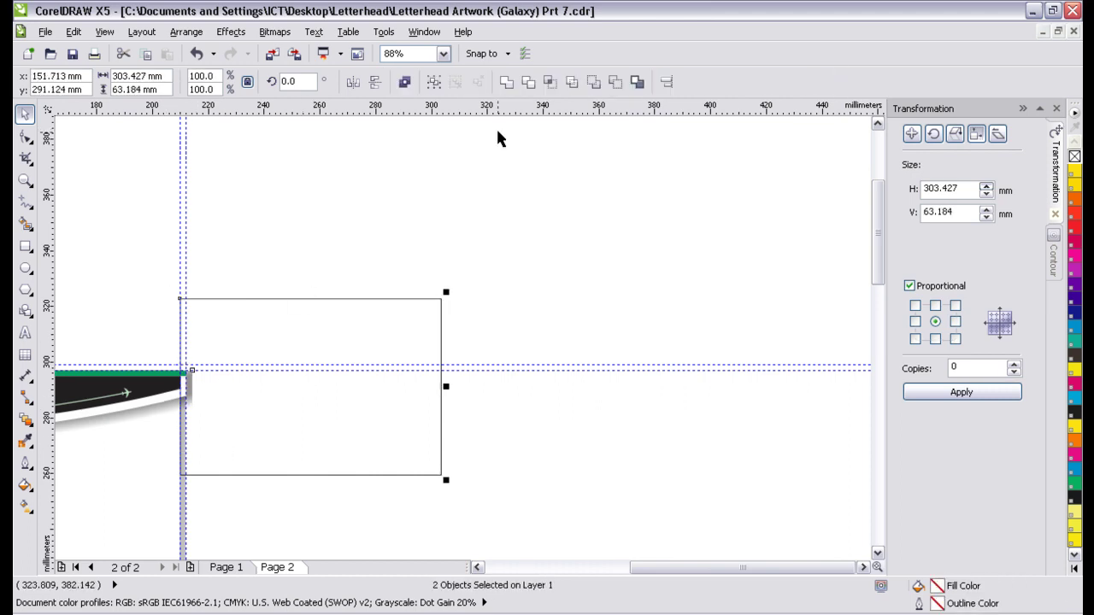
left_click(532, 82)
- Trim two more band curves flush with the page's right edge
left_click(204, 436)
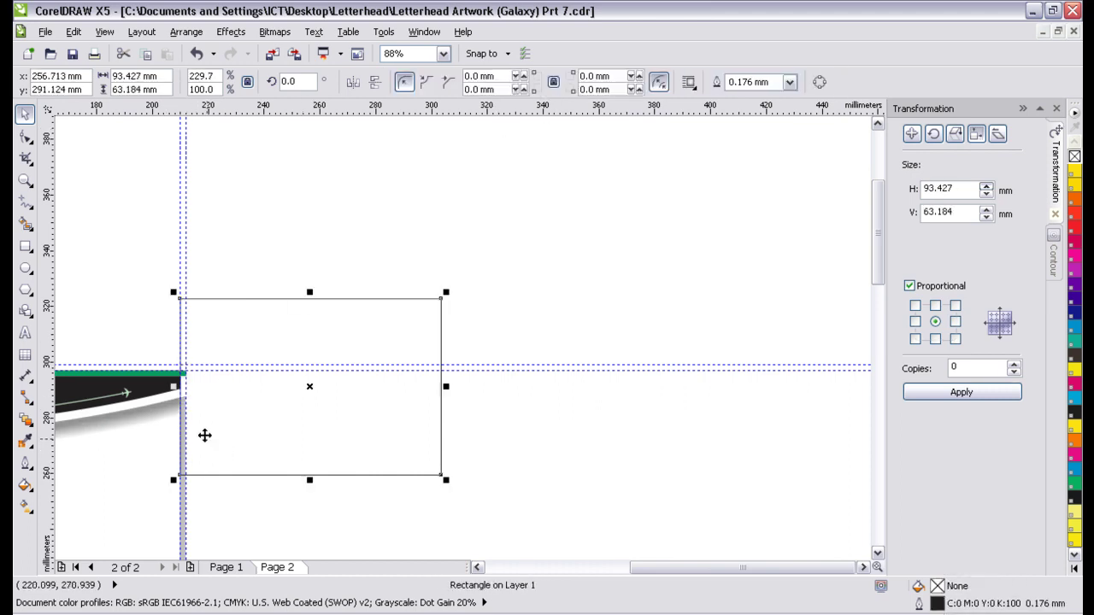
left_click(152, 382, "shift")
left_click(538, 83)
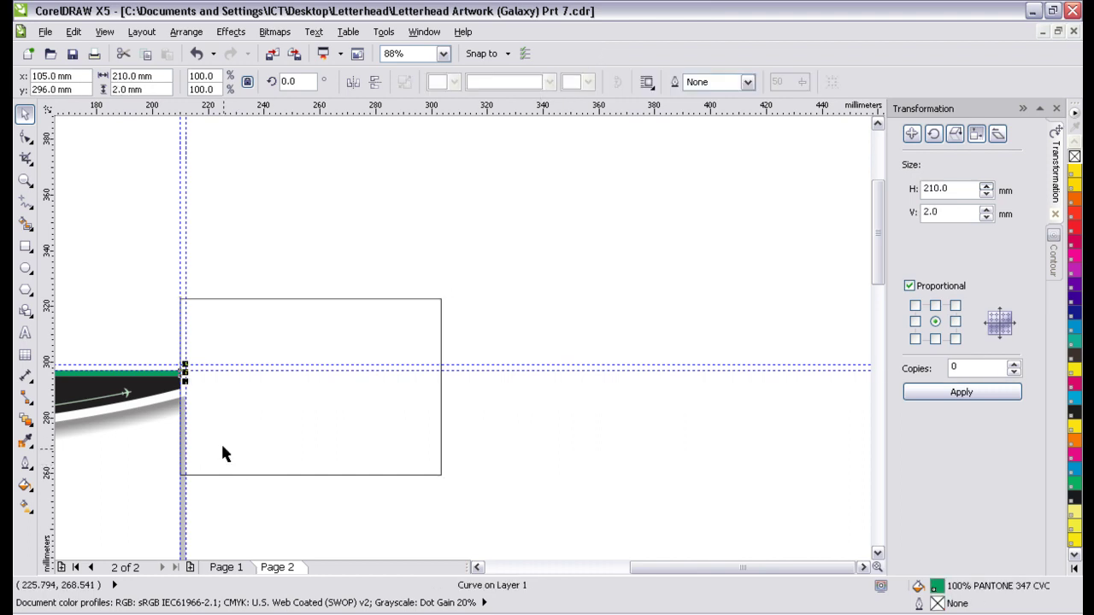
left_click(194, 432)
left_click(173, 420, "shift")
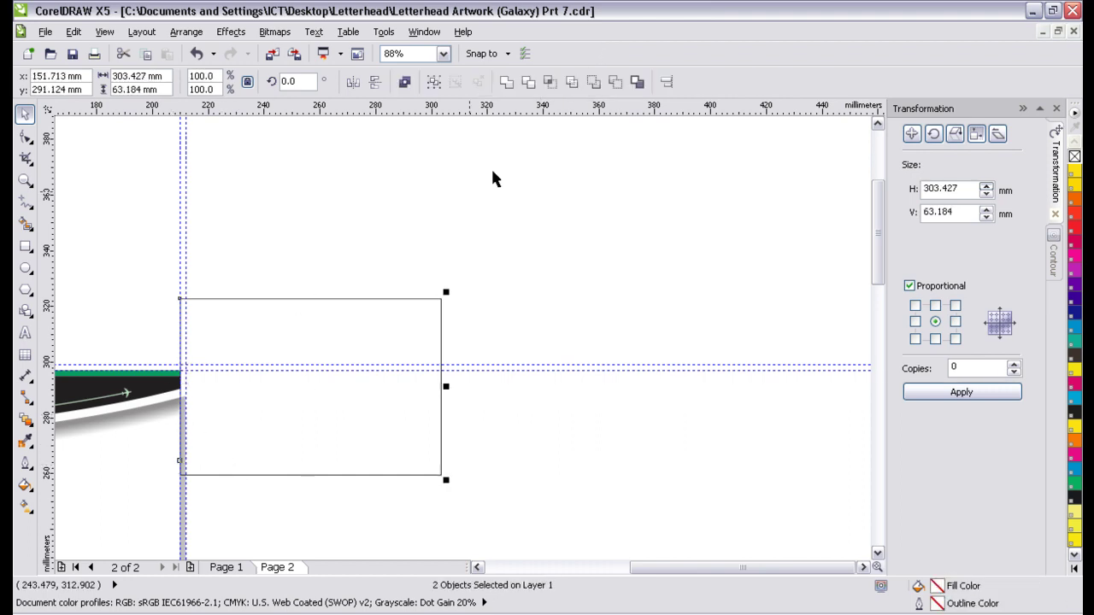
left_click(524, 82)
- Trim the last band curve at the right edge and delete the cutting rectangle
left_click_drag(267, 418, 446, 431)
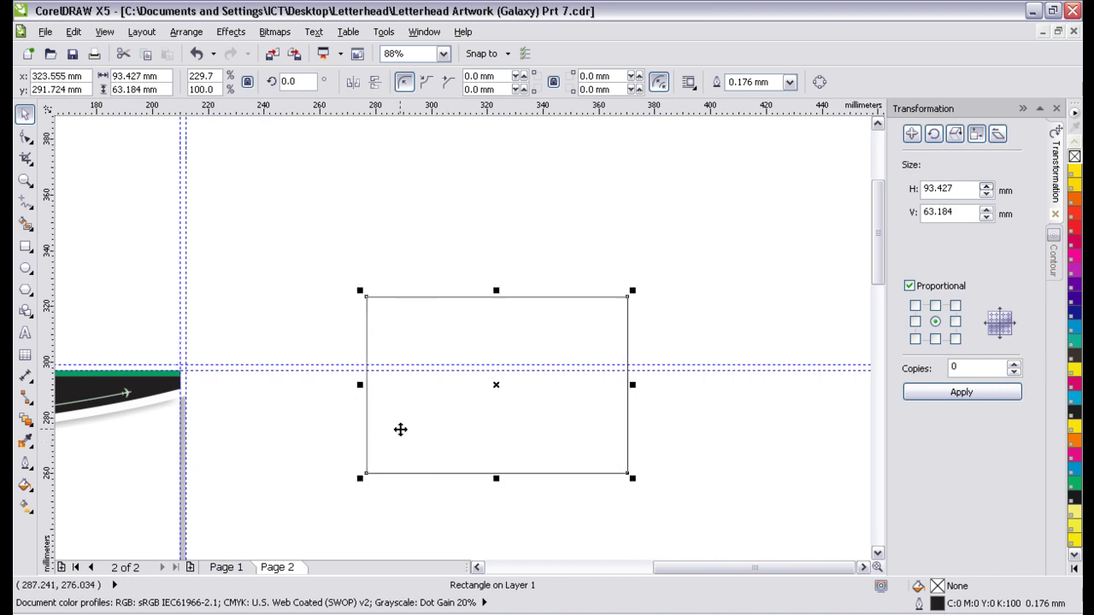
key("ctrl+z")
left_click(158, 397, "shift")
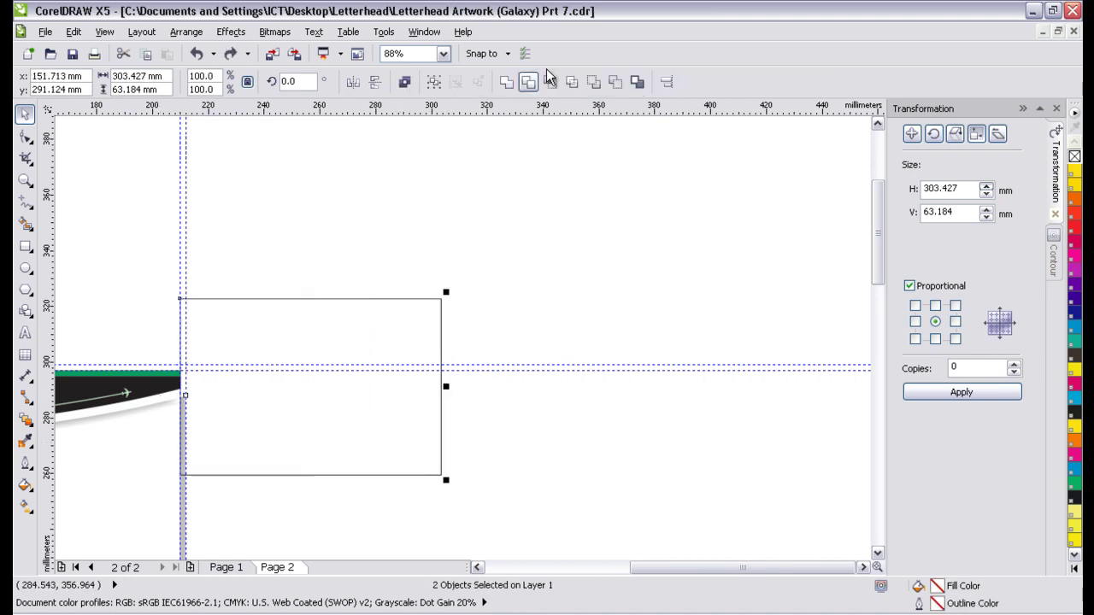
left_click(526, 82)
left_click(298, 405)
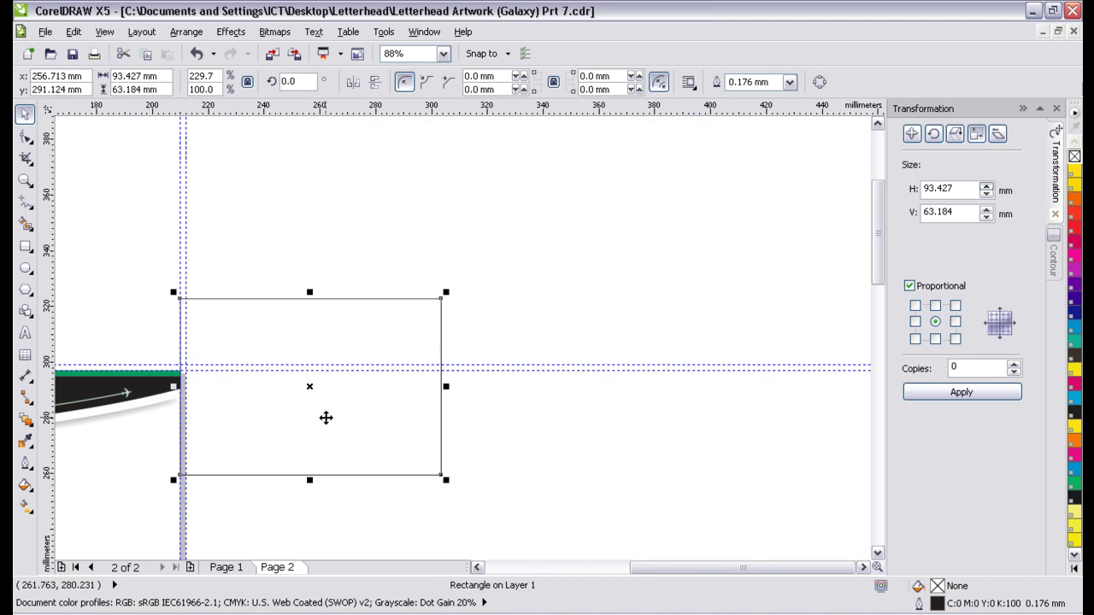
key("Delete")
- Select the header, switch the Transformation docker to Position, and zoom onto the bottom address band
left_click(24, 180)
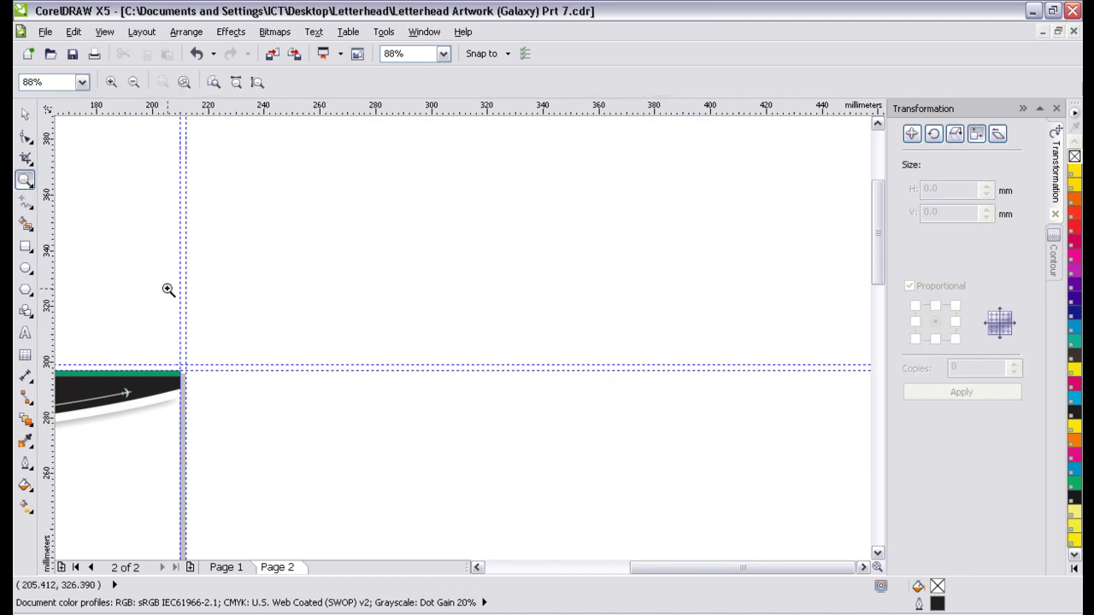
right_click(168, 288)
left_click(25, 113)
left_click_drag(85, 171, 393, 271)
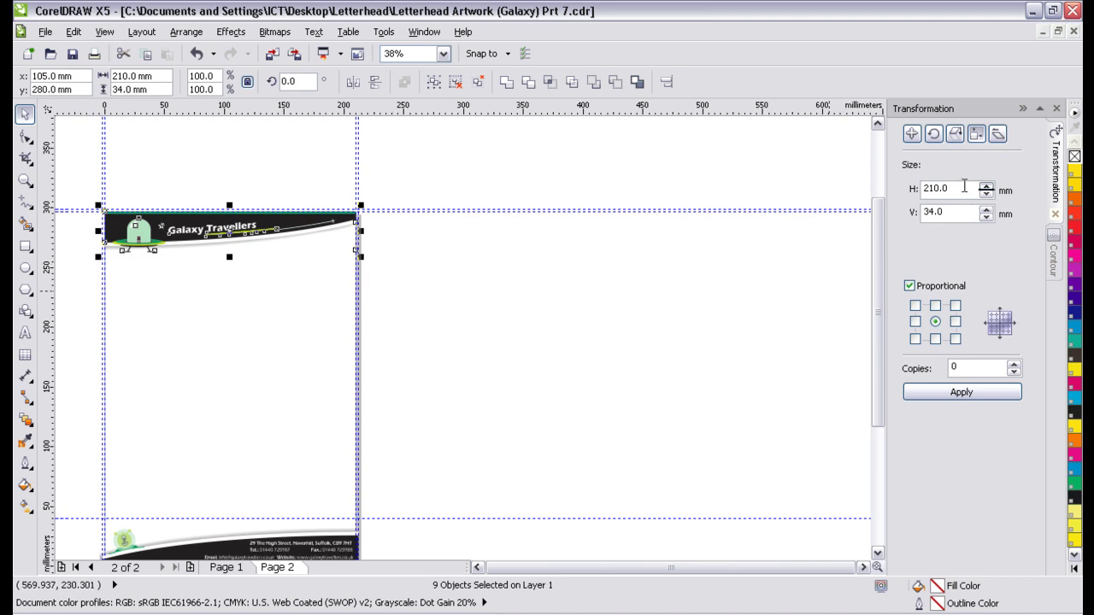
left_click(911, 134)
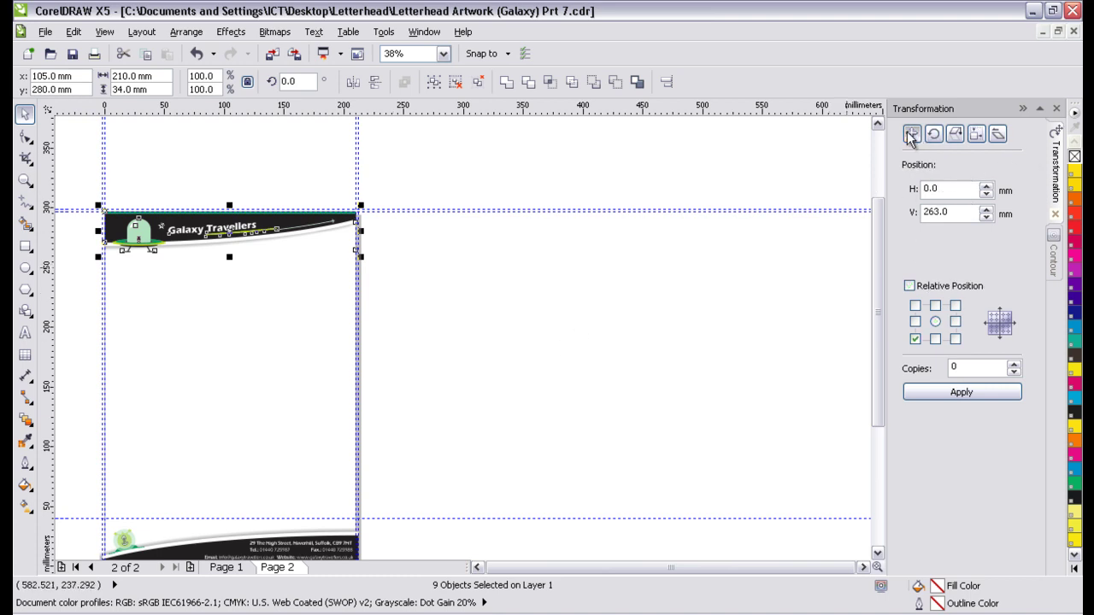
left_click(621, 307)
left_click(25, 180)
left_click(133, 81)
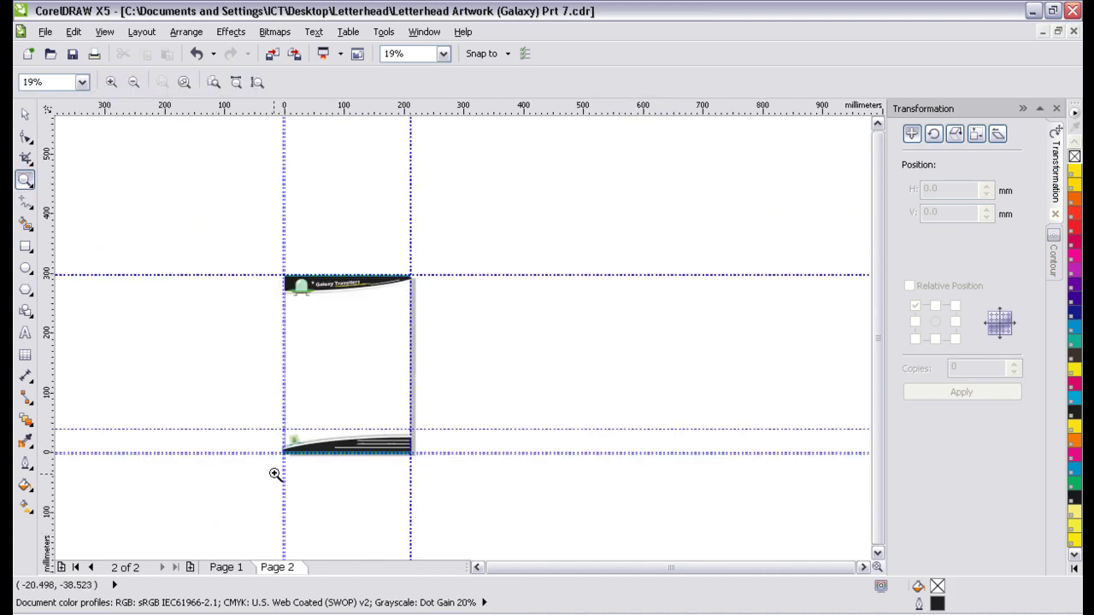
left_click_drag(273, 471, 435, 419)
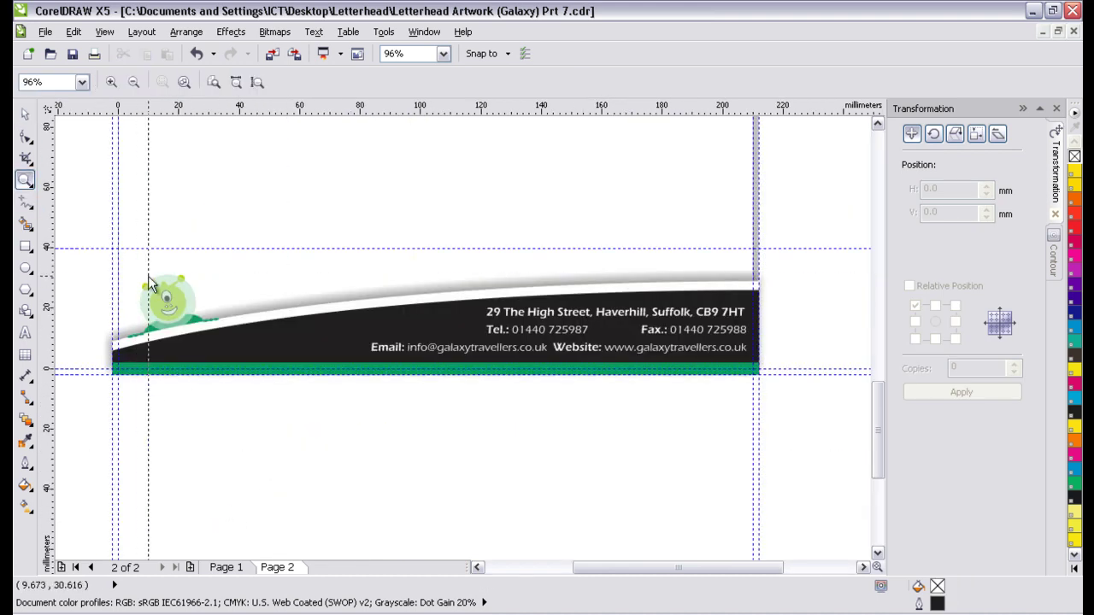
- Zoom in on the logo and band's left end and draw a cutting rectangle over it
left_click_drag(83, 416, 170, 229)
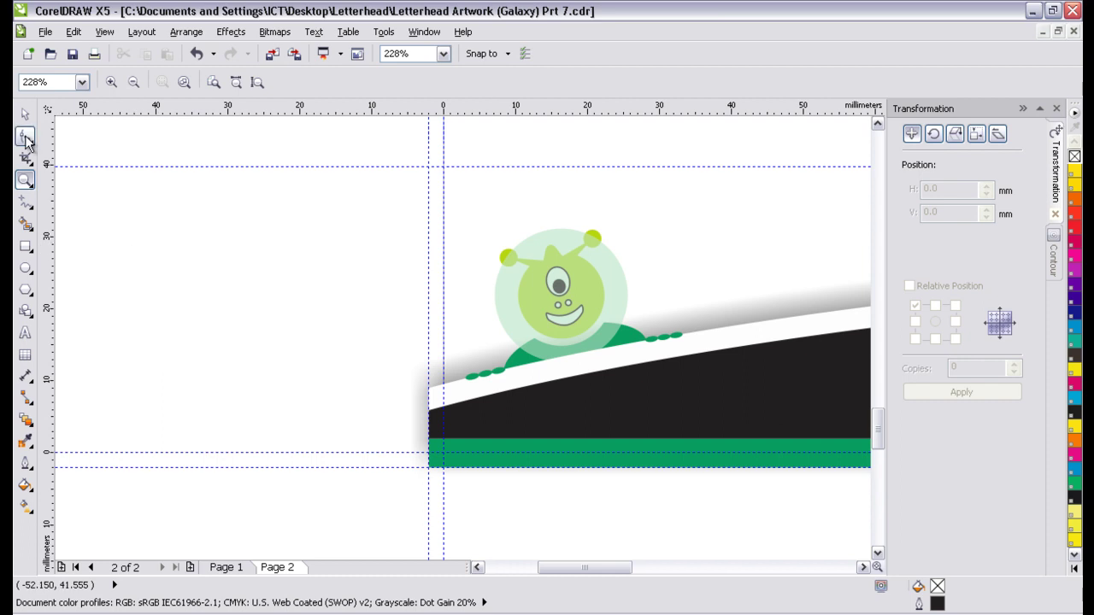
left_click(25, 245)
left_click_drag(134, 142, 444, 520)
left_click(24, 114)
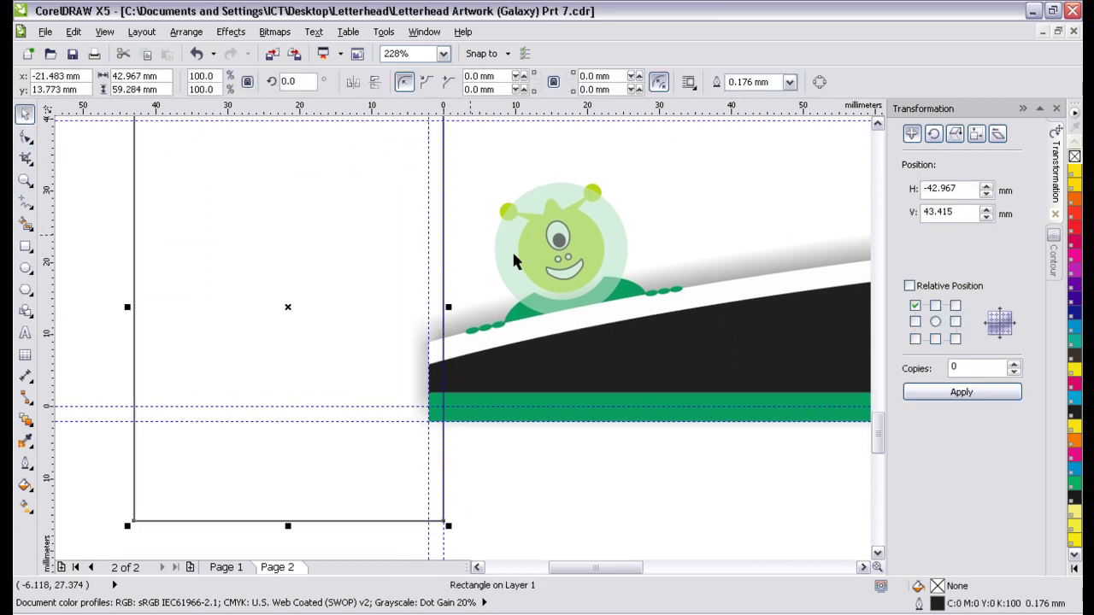
- Look through the Arrange commands for the band's lens rectangle and black band curve
left_click(697, 270)
left_click(187, 33)
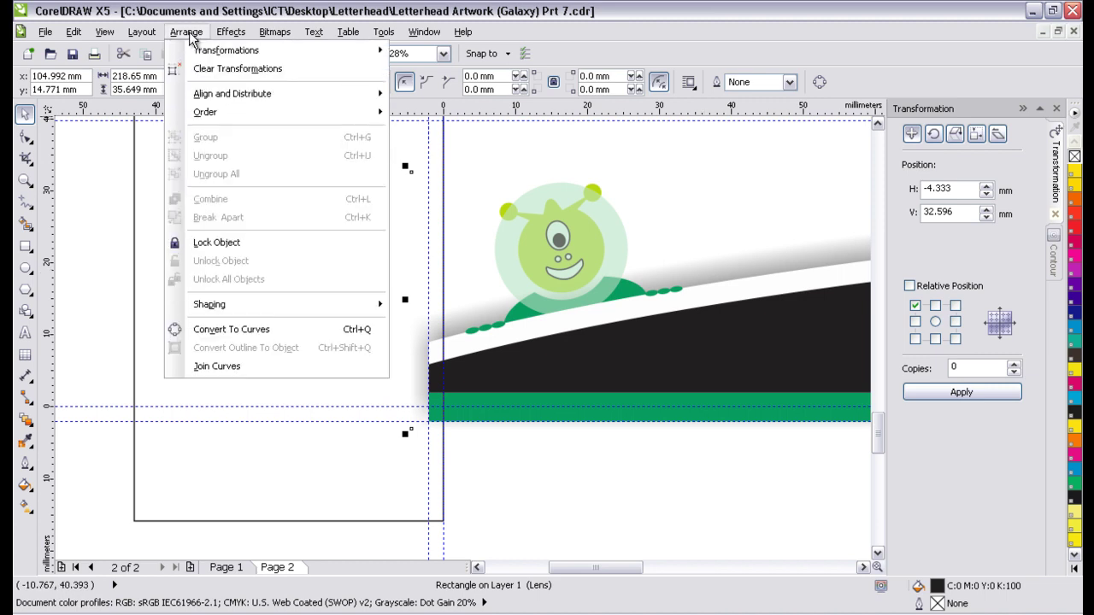
left_click(581, 366)
left_click(583, 363)
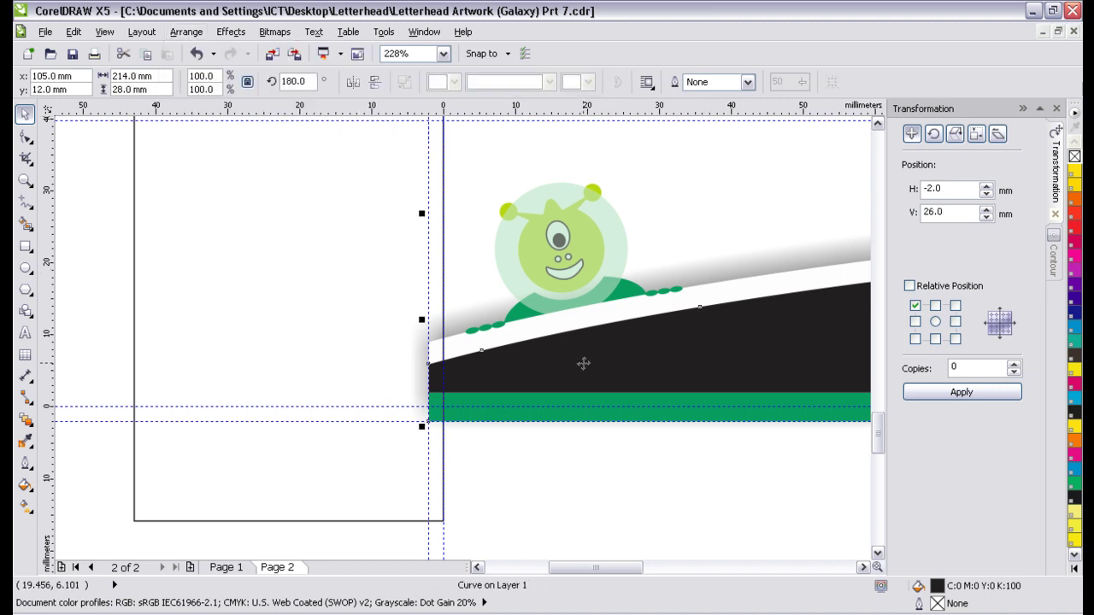
left_click(187, 33)
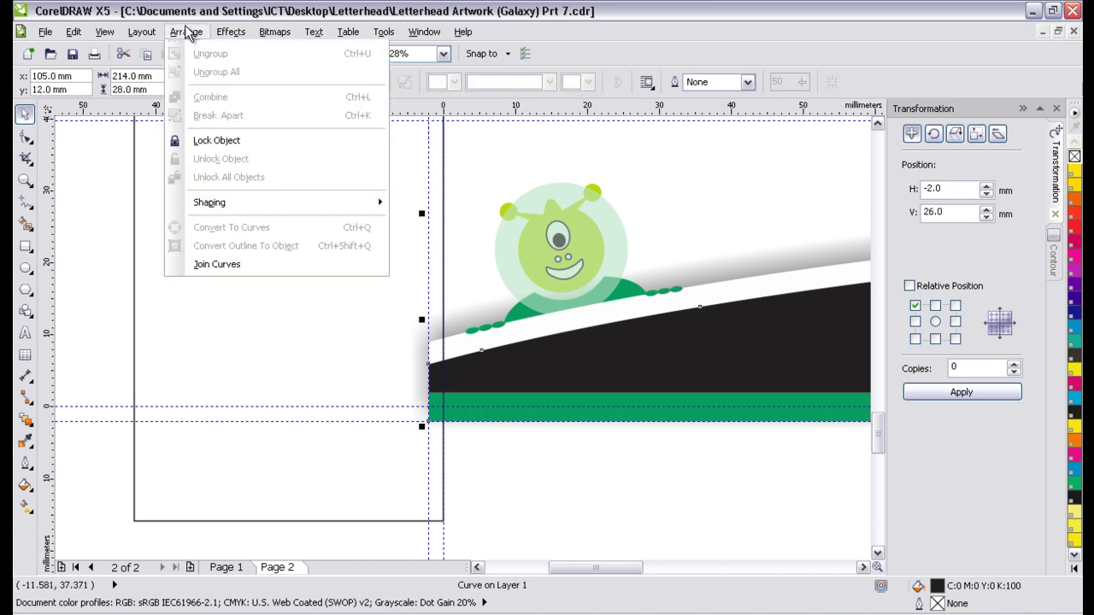
left_click(529, 491)
- Trim the green band and the black band's left overhang with the cutting rectangle
left_click(443, 445)
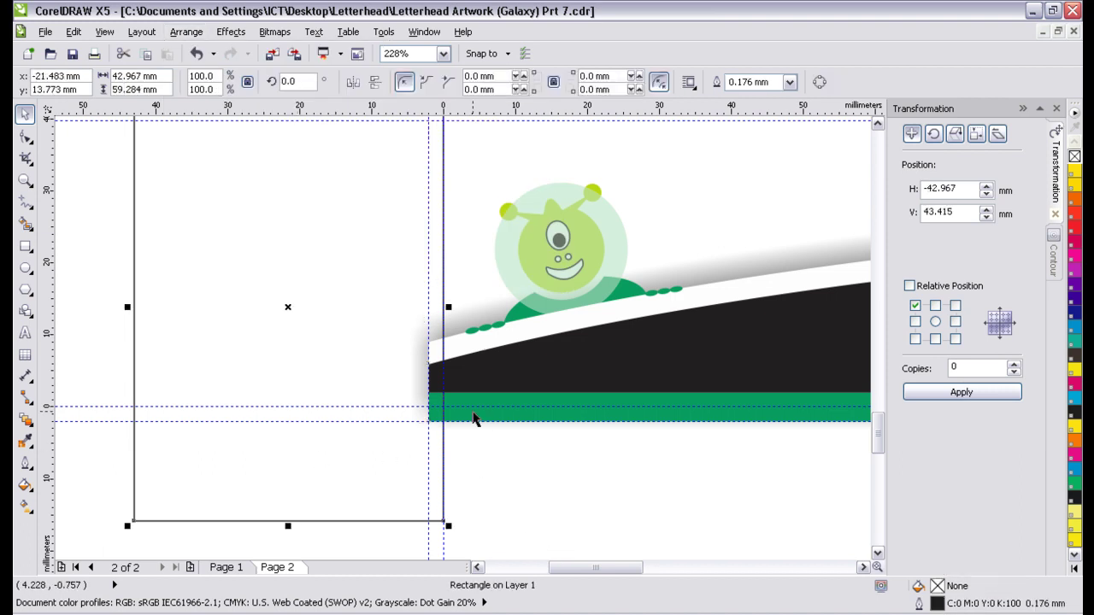
left_click(474, 419, "shift")
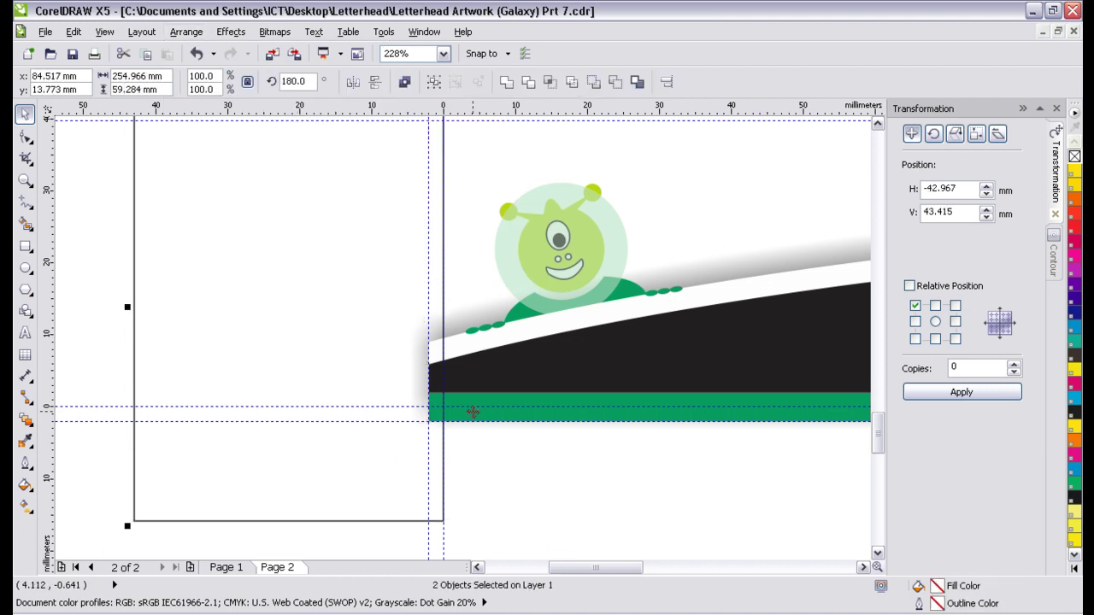
left_click(529, 82)
left_click(373, 520)
left_click(507, 369, "shift")
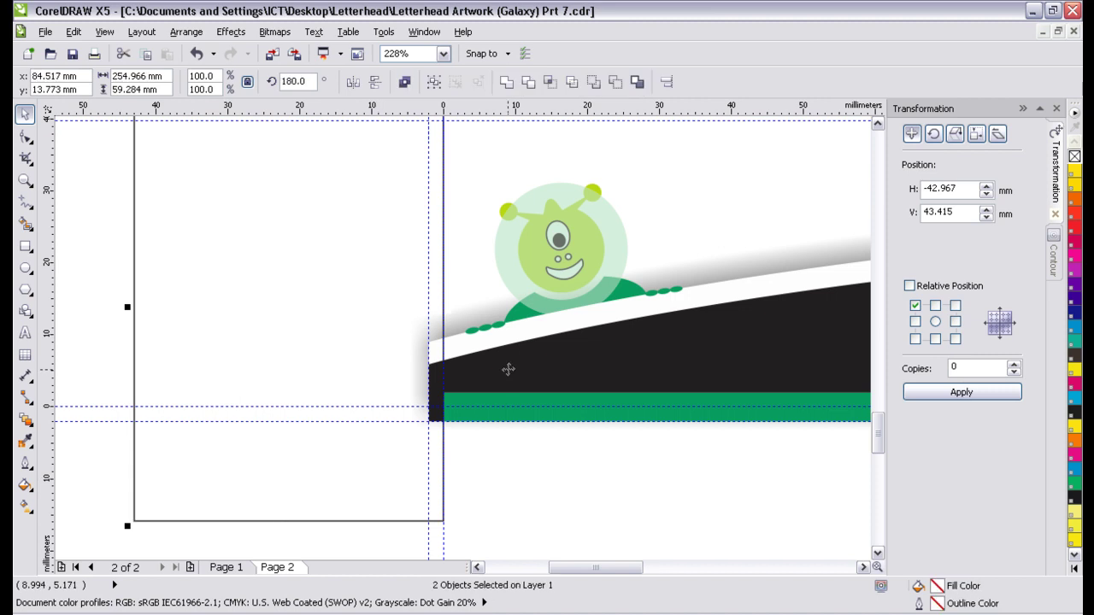
left_click(528, 83)
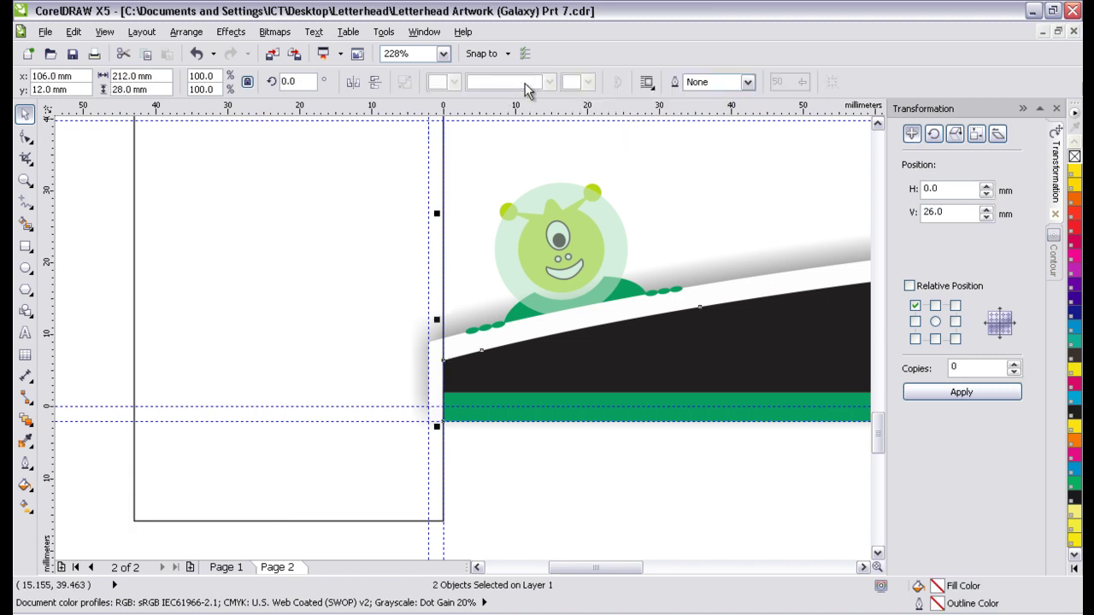
- Trim the remaining band curves at the cutting rectangle's edge
left_click(486, 491)
left_click(458, 365)
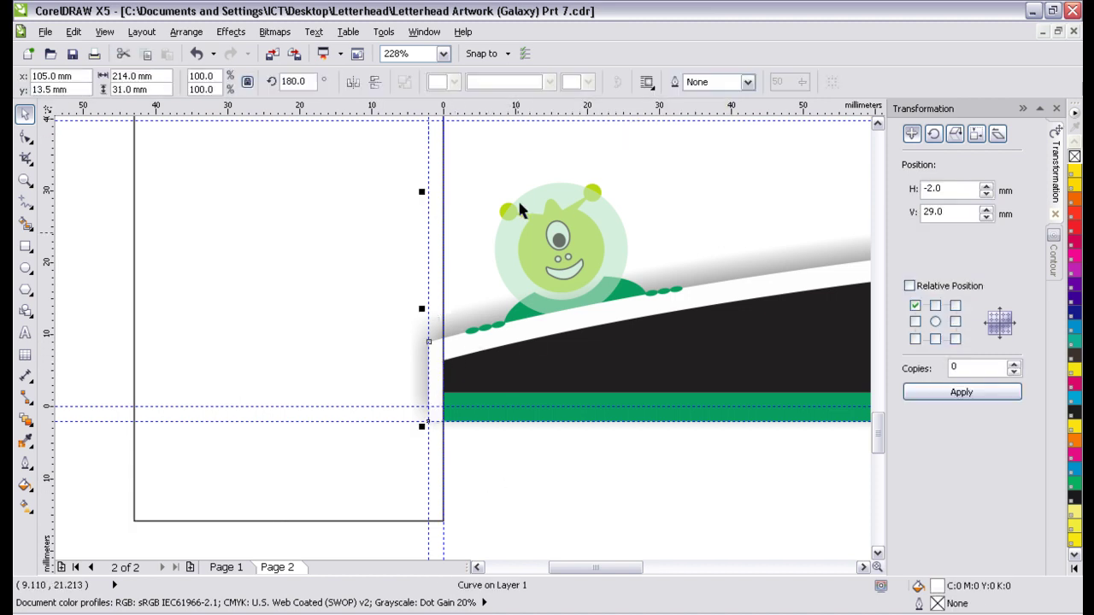
left_click(361, 481)
left_click(453, 340, "shift")
left_click(528, 82)
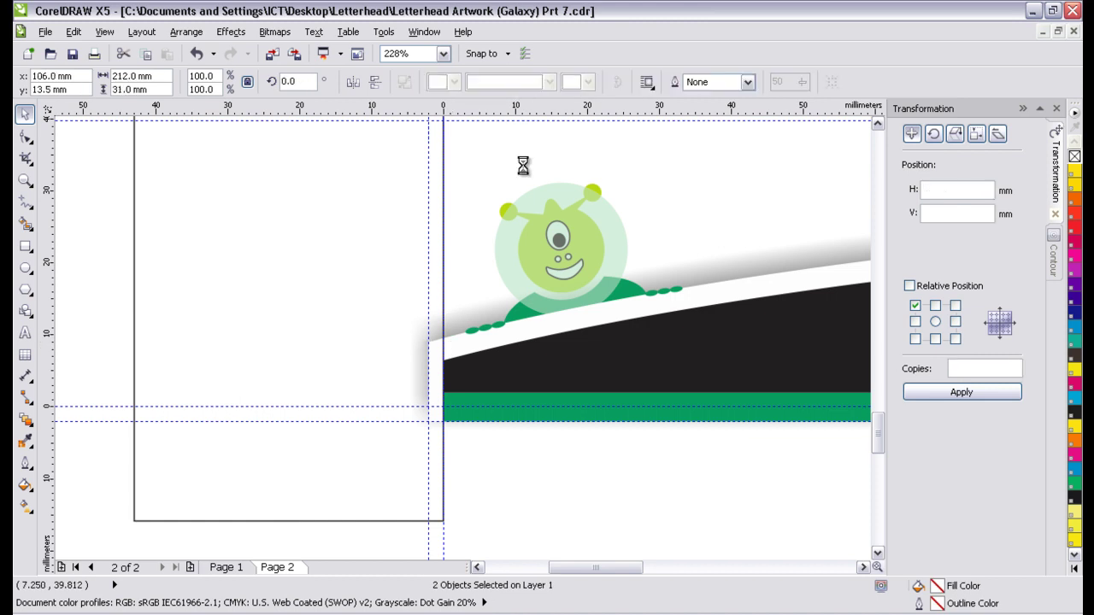
left_click(346, 483)
left_click(454, 345, "shift")
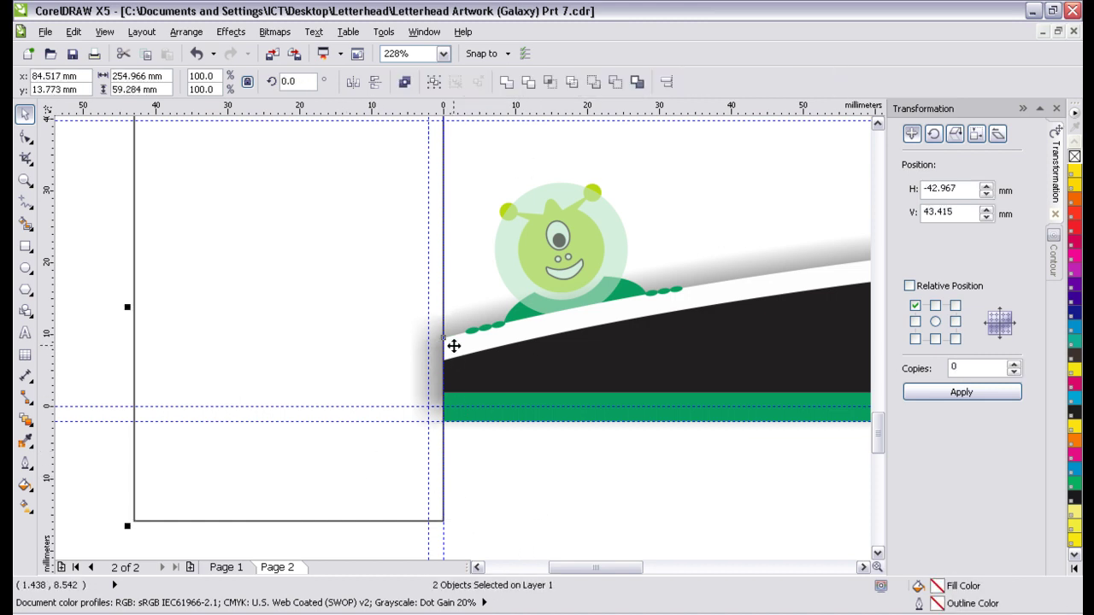
left_click(396, 407)
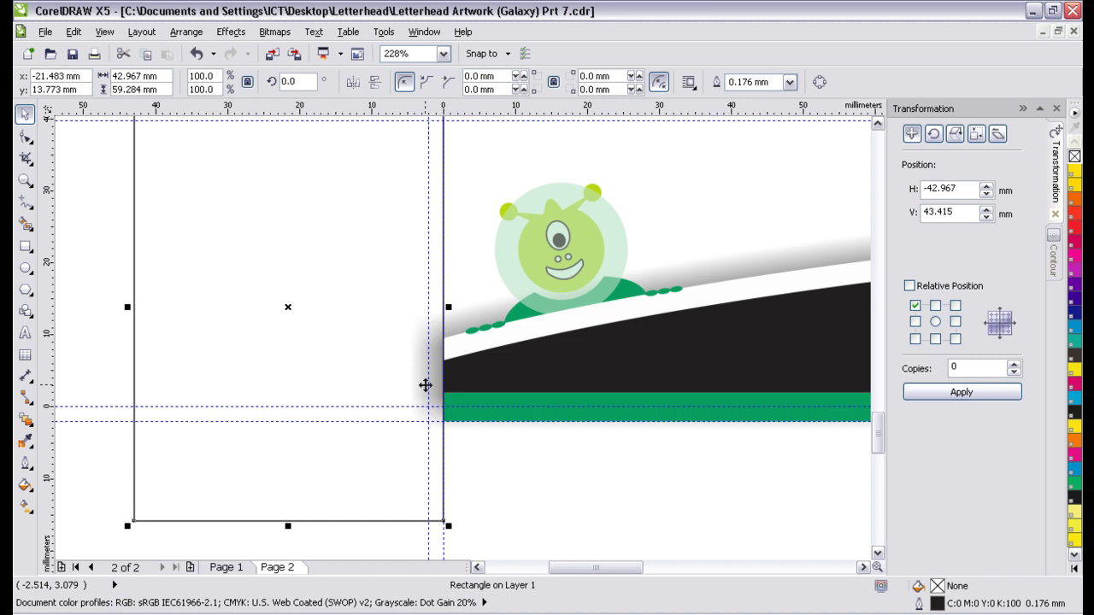
left_click(471, 320, "shift")
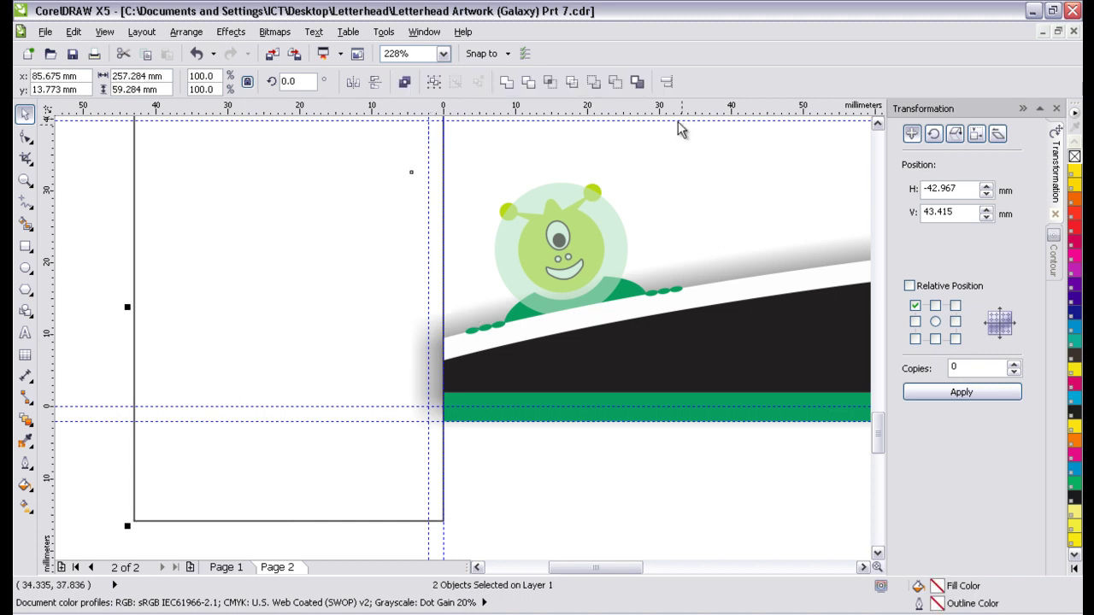
left_click(528, 82)
- Check the green stripe and address text, then select the off-page rectangle and zoom out
left_click(306, 327)
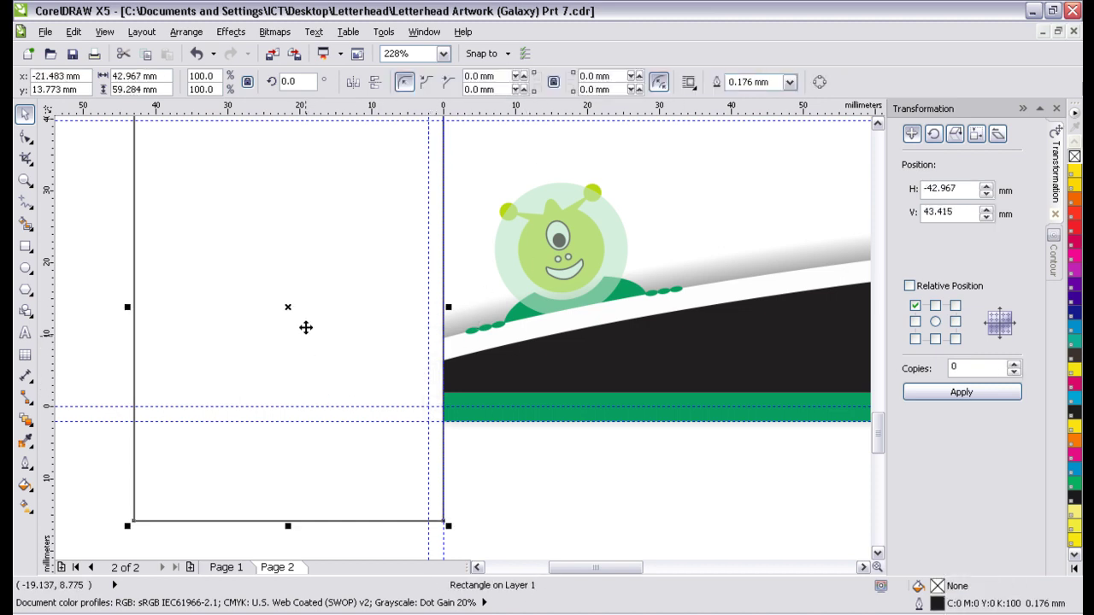
left_click(594, 423)
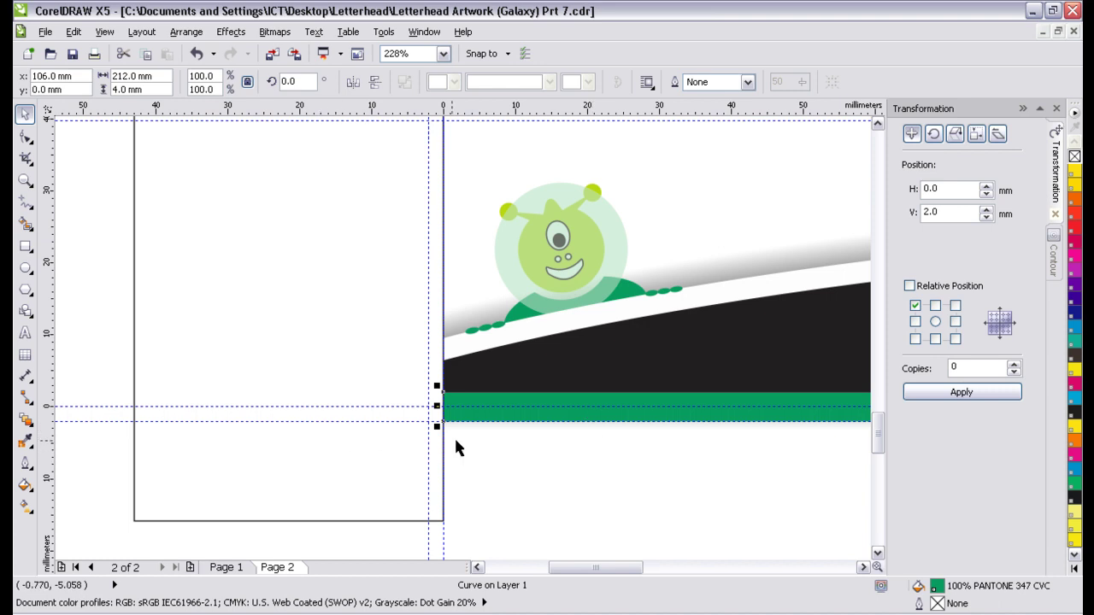
left_click(862, 567)
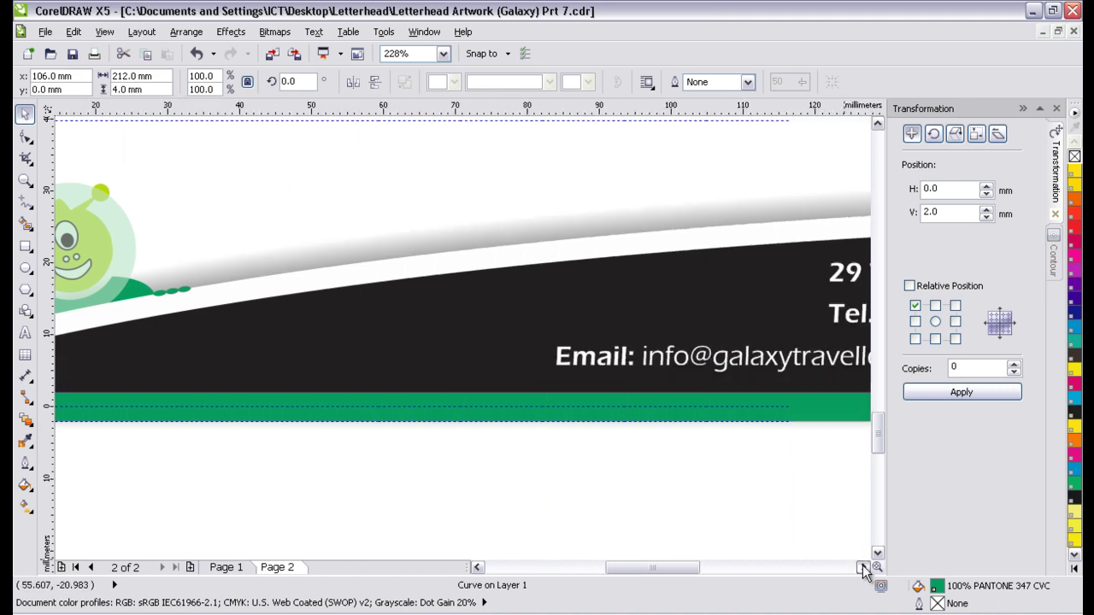
left_click_drag(550, 421, 550, 407)
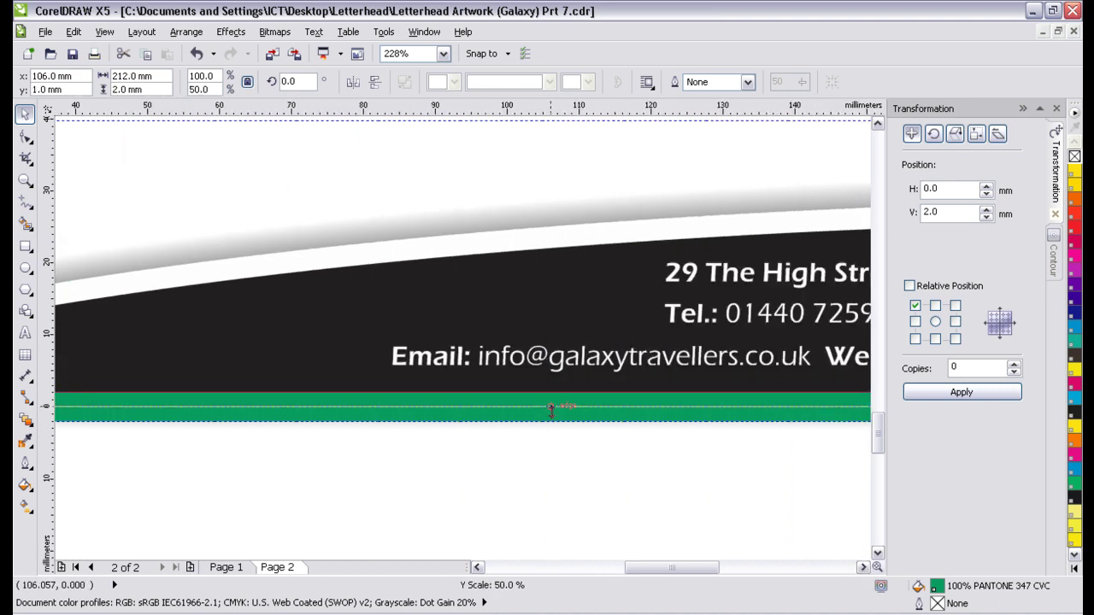
left_click_drag(647, 570, 588, 570)
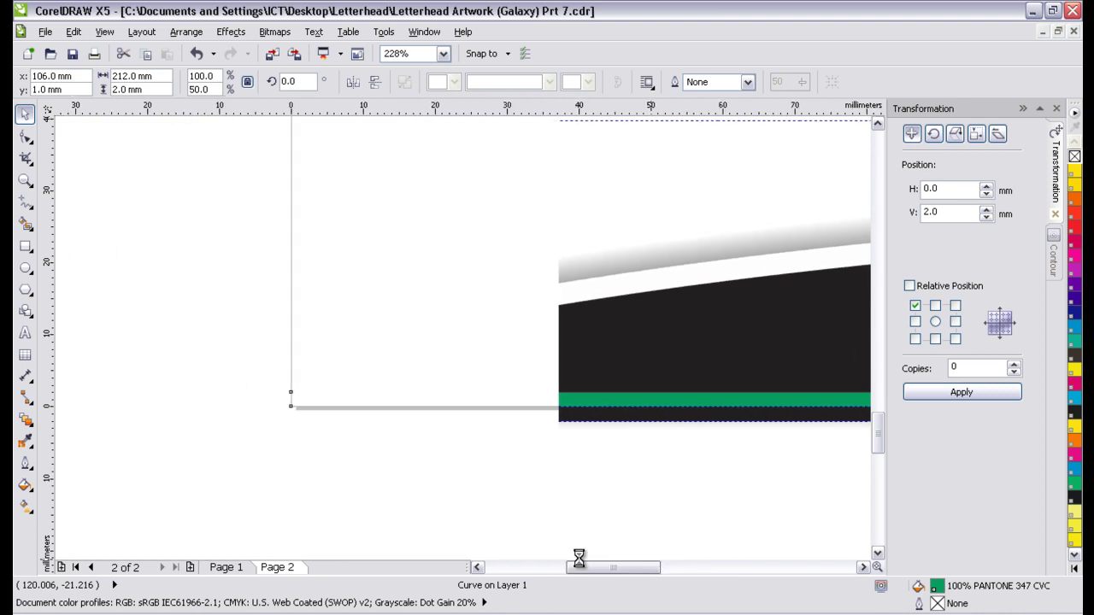
left_click(250, 460)
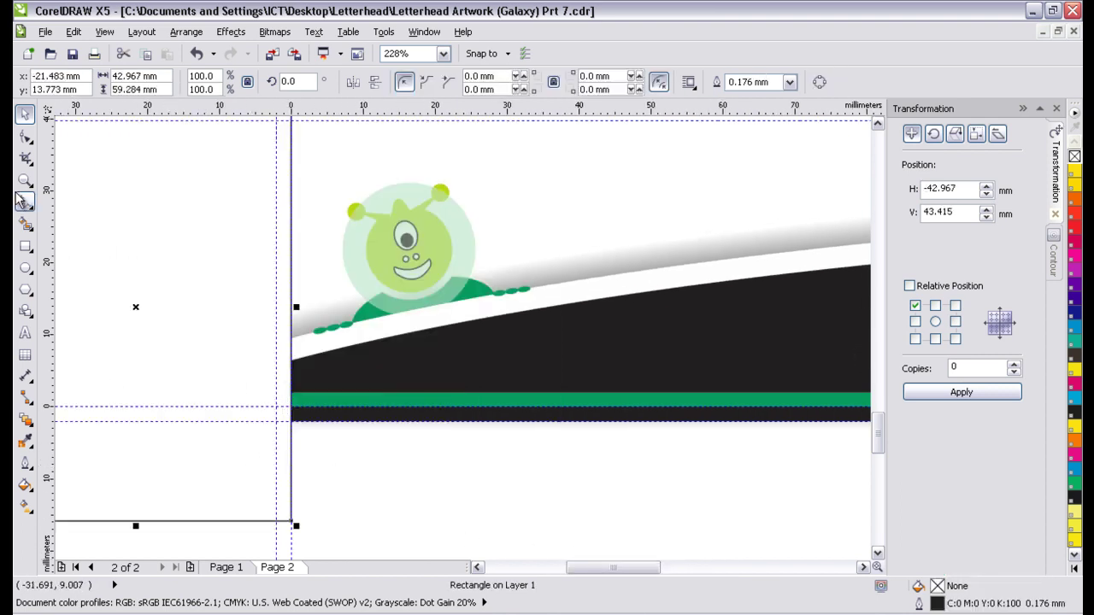
left_click(25, 179)
left_click(483, 389, "shift")
- Move the rectangle under the banner's bottom edge and stretch it across the full page width
left_click(22, 114)
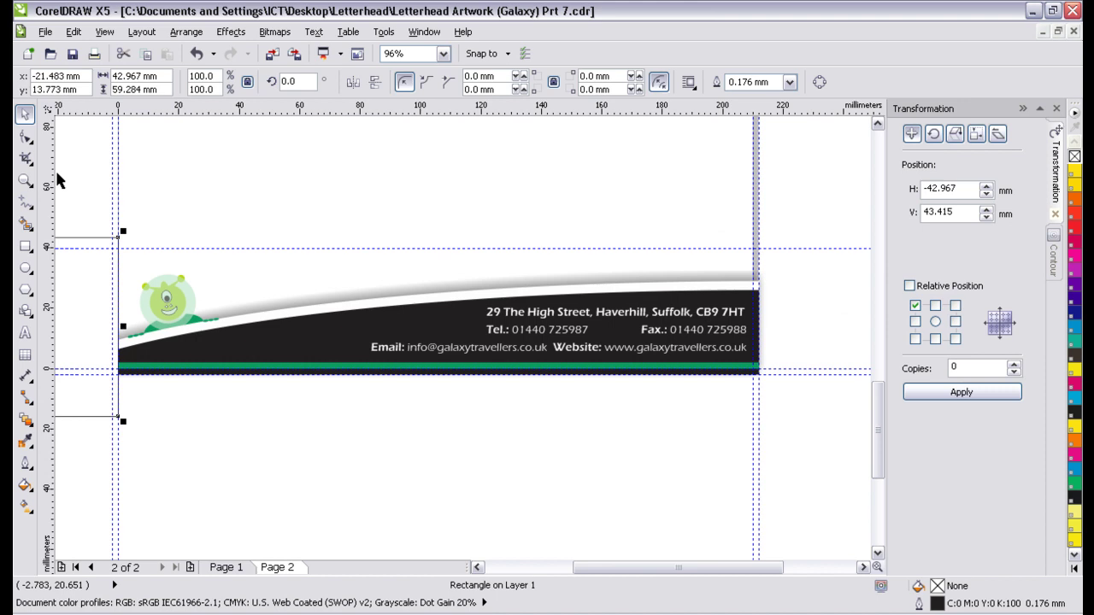
left_click_drag(79, 297, 188, 418)
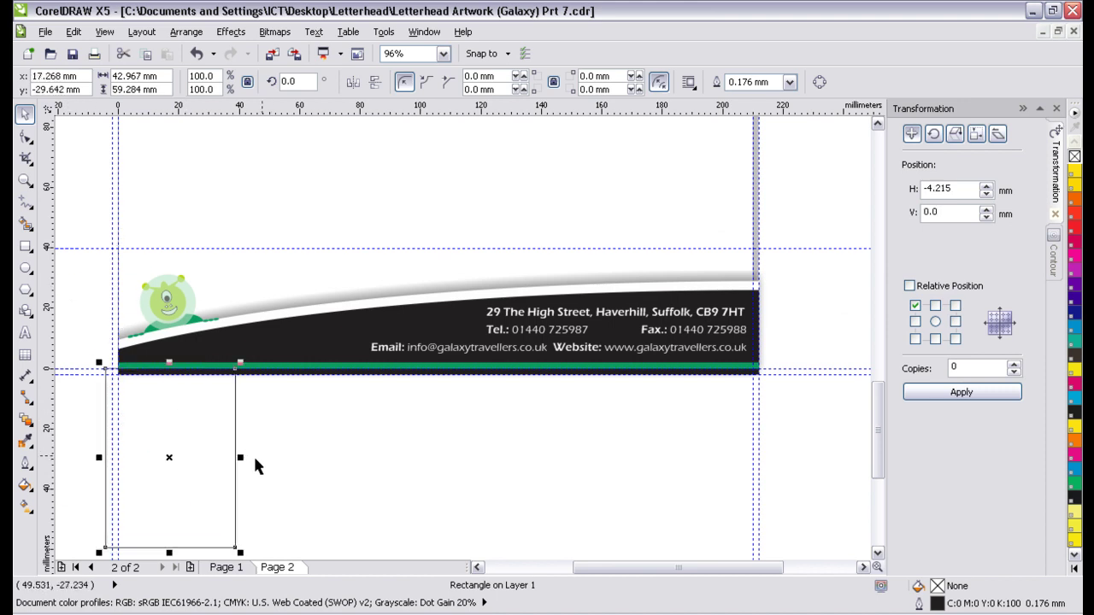
left_click_drag(238, 459, 811, 458)
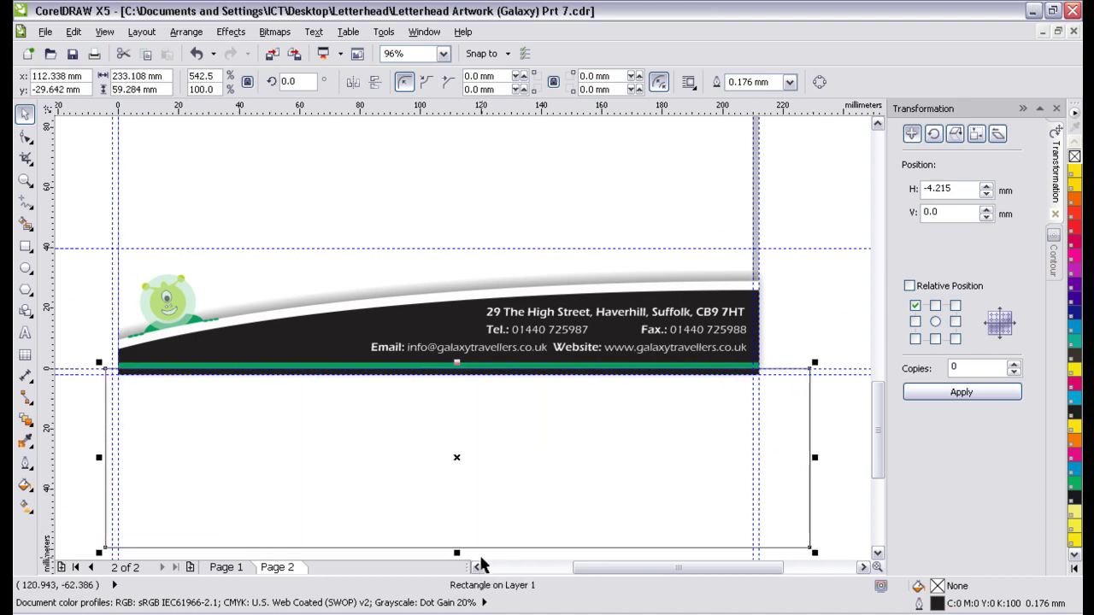
left_click_drag(456, 552, 455, 530)
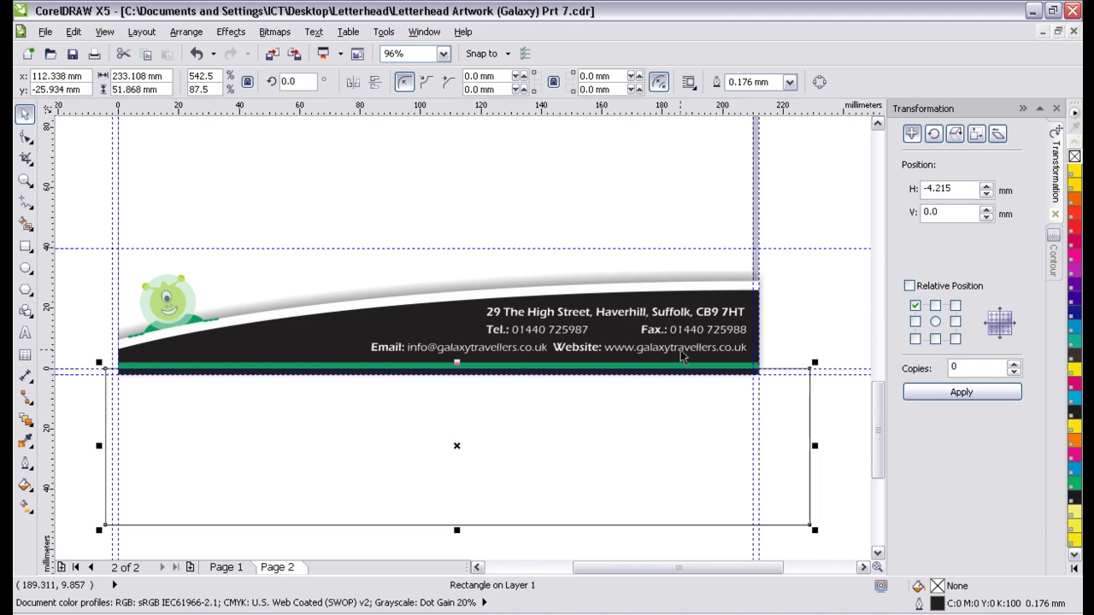
- Trim the banner below the page edge, then move the rectangle beside the banner's right end
left_click(334, 310, "shift")
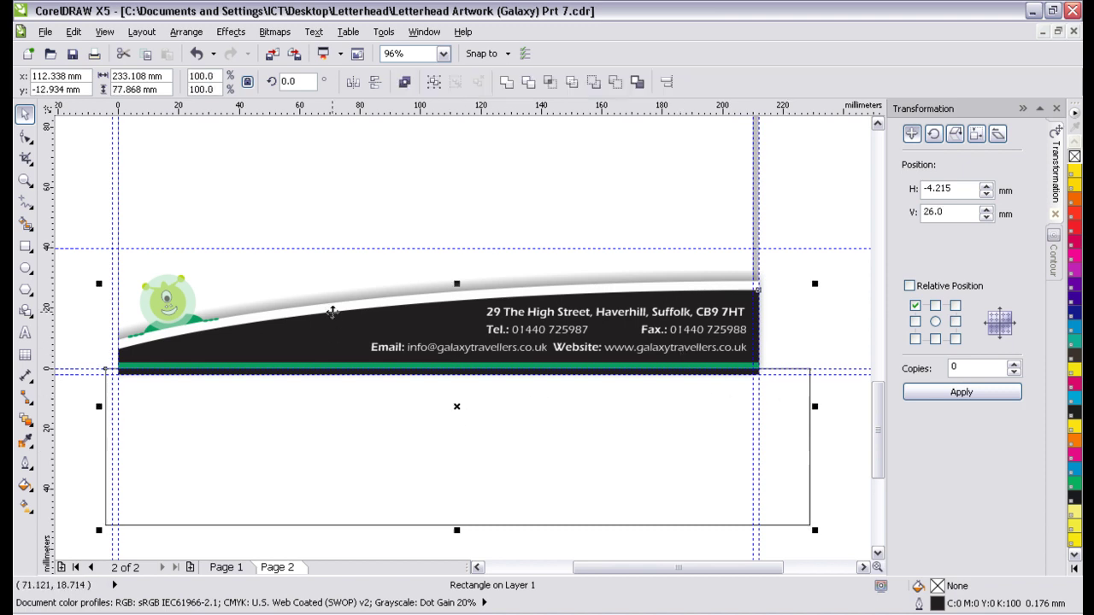
left_click(527, 82)
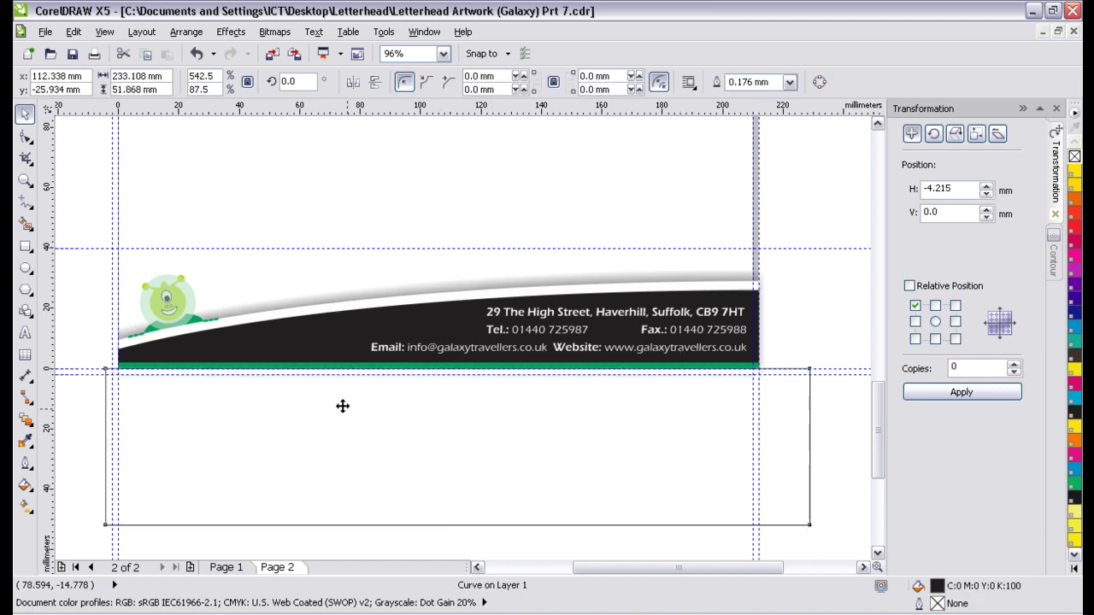
key("ctrl+z")
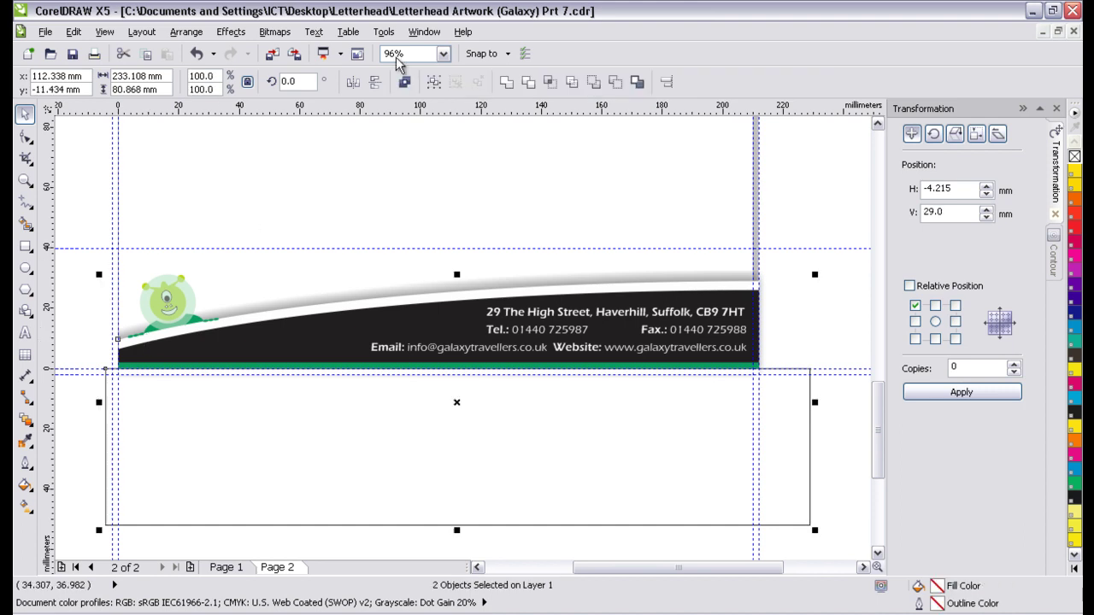
left_click(527, 82)
key("ctrl+z")
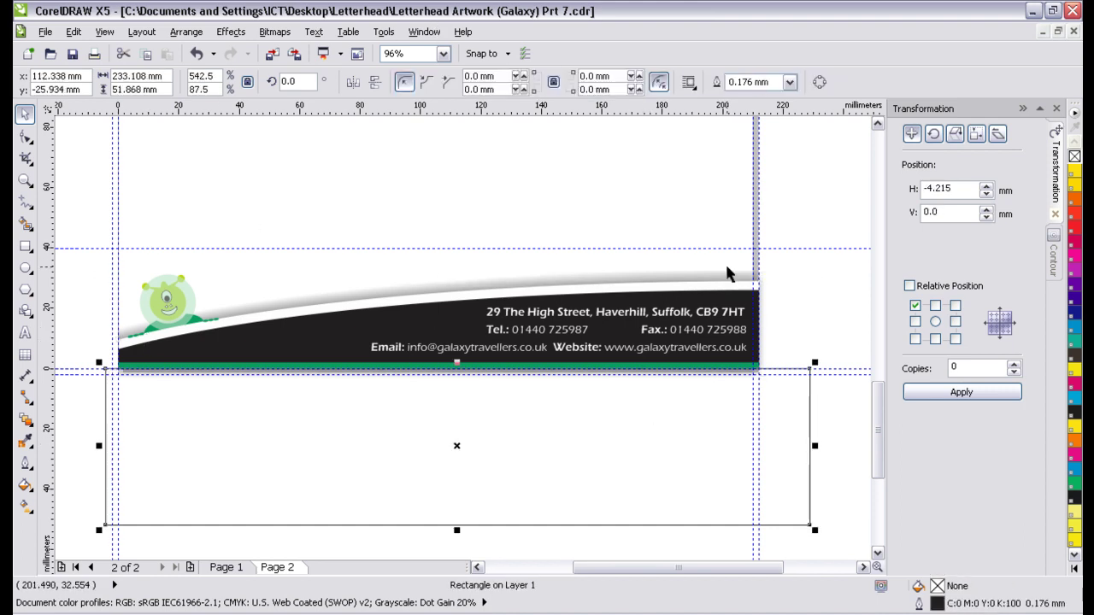
left_click(729, 276, "shift")
left_click(530, 83)
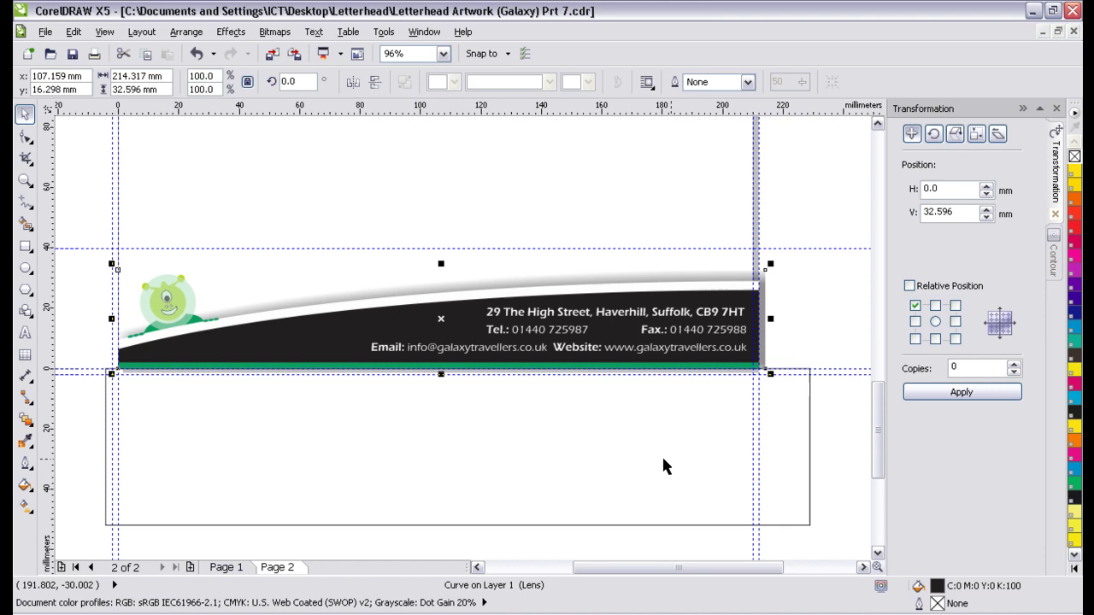
left_click(459, 466)
left_click_drag(124, 464, 789, 342)
- Zoom in on the banner's right end and align the trimming rectangle with the page's right edge
left_click(862, 567)
left_click(863, 567)
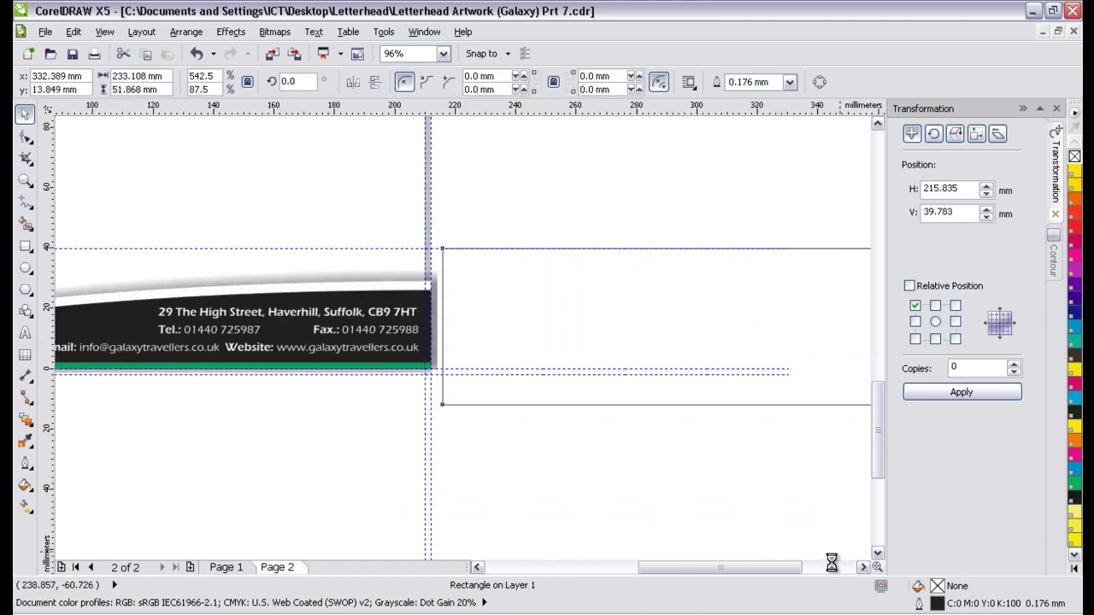
left_click(25, 180)
left_click_drag(295, 466, 559, 196)
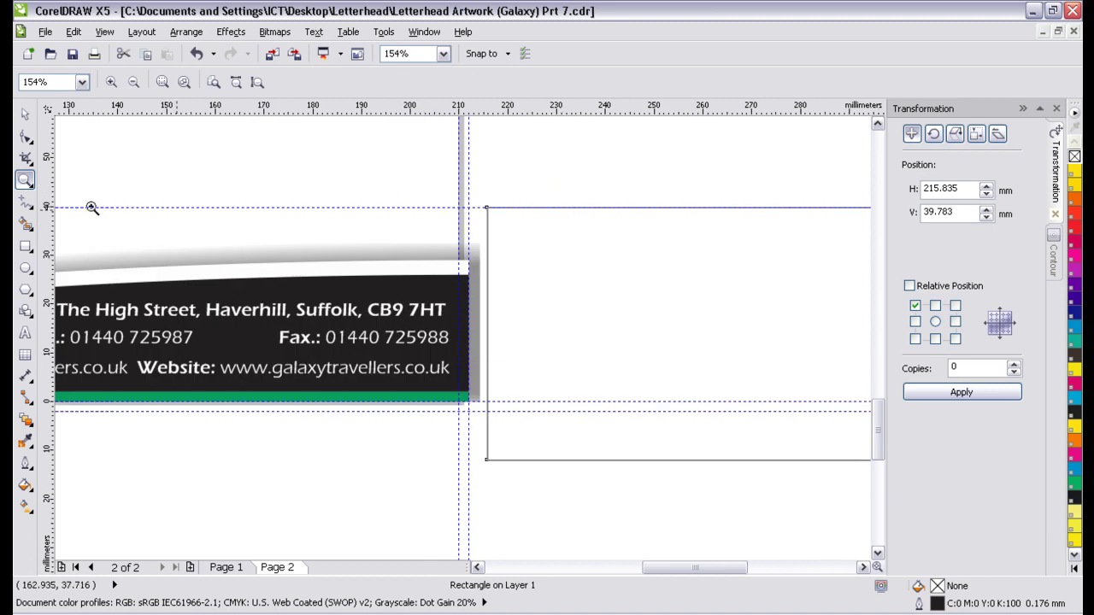
left_click(24, 114)
left_click(596, 335)
left_click_drag(595, 335, 547, 333)
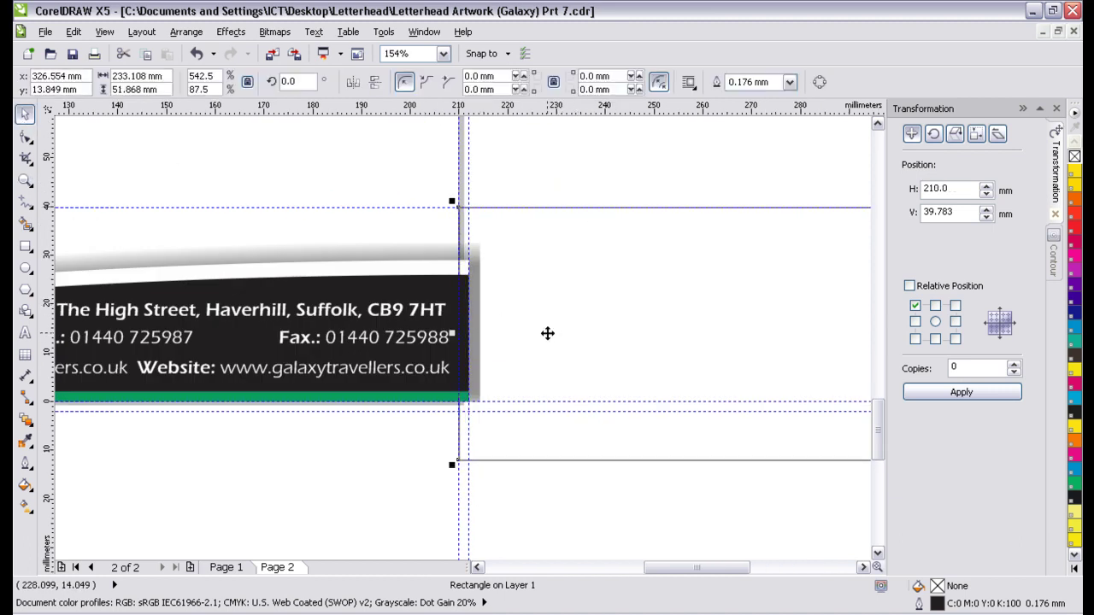
- Trim the banner's shadow, the next piece and the black bar at the page edge
left_click(483, 376, "shift")
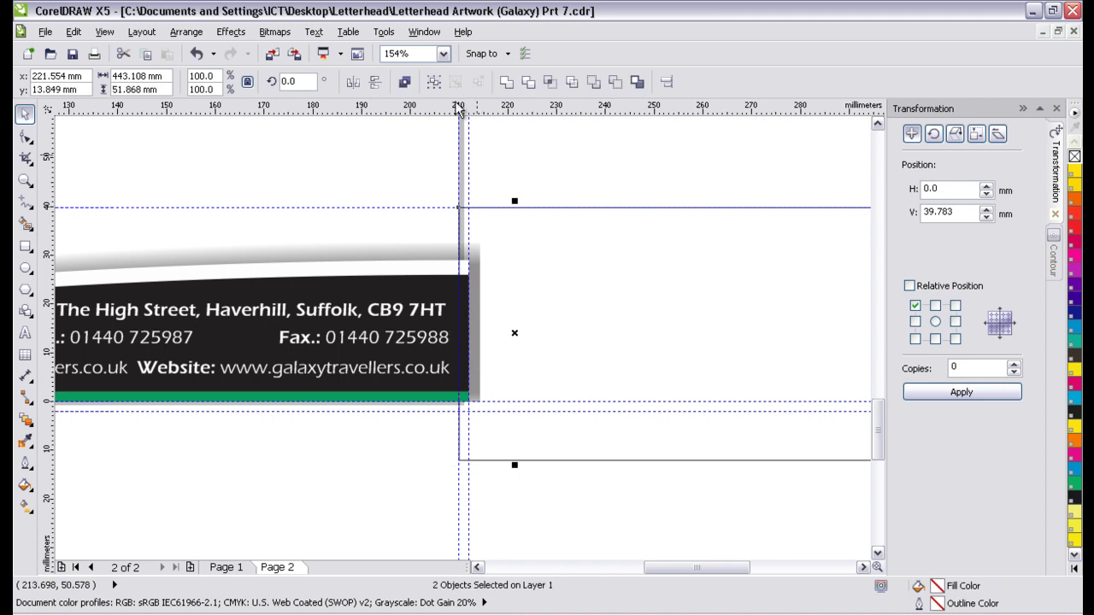
left_click(527, 83)
left_click(447, 247)
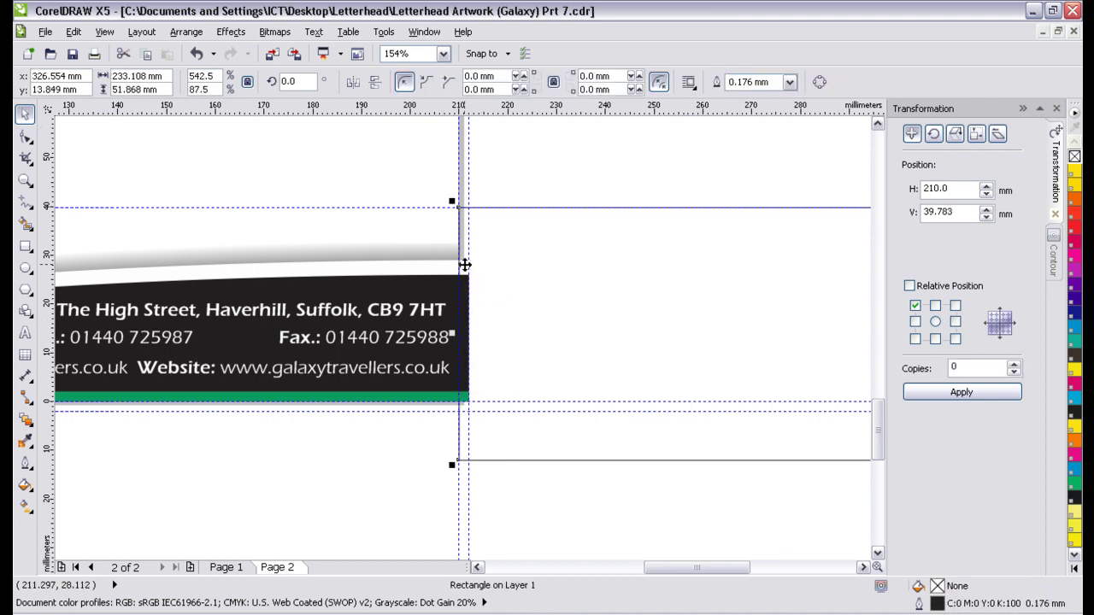
left_click(420, 272, "shift")
left_click(523, 84)
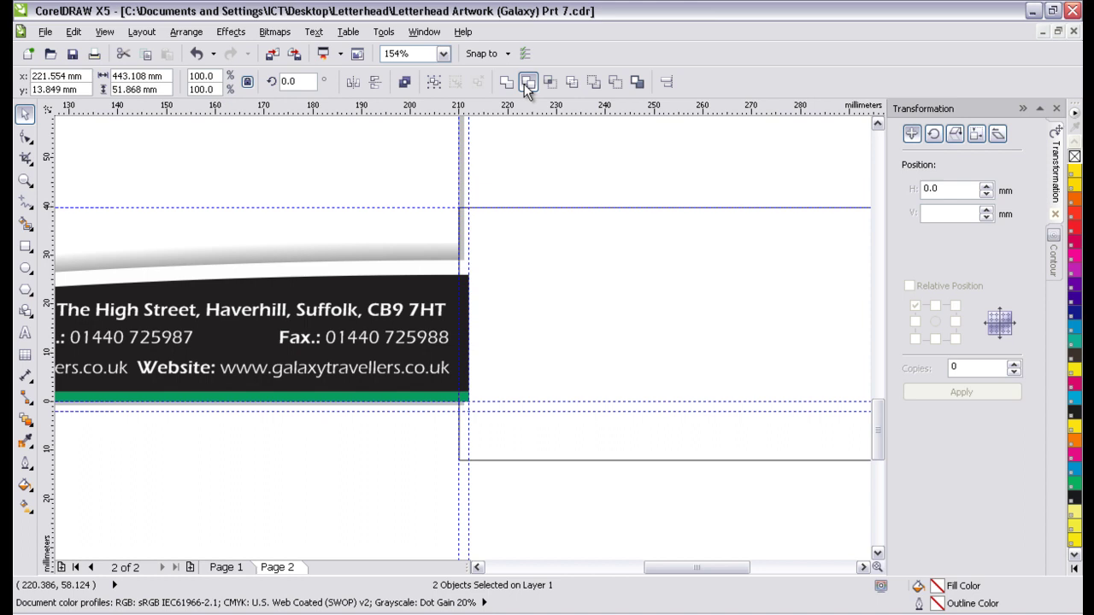
left_click(442, 293)
left_click(539, 203, "shift")
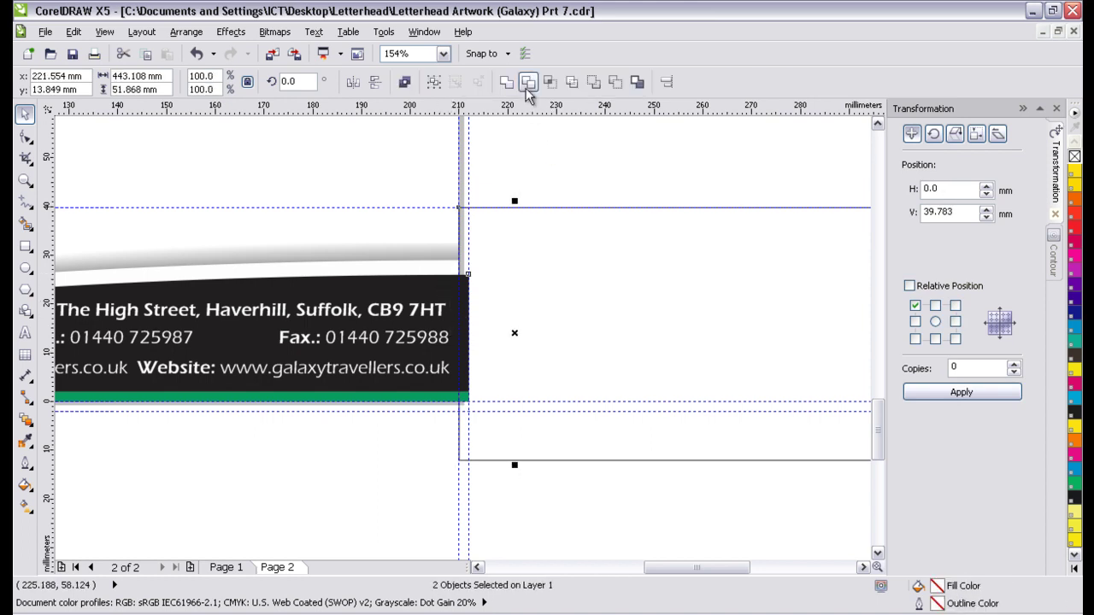
left_click(526, 88)
- Trim the green stripe and the last overhanging piece at the page edge
left_click(430, 398)
left_click(547, 207, "shift")
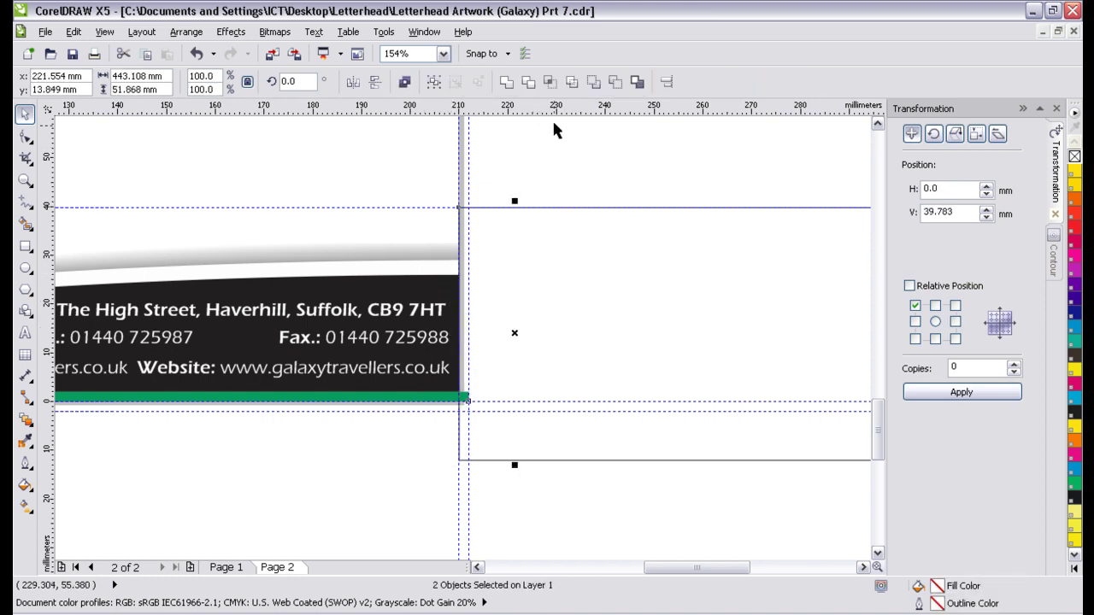
left_click(525, 83)
left_click(557, 365)
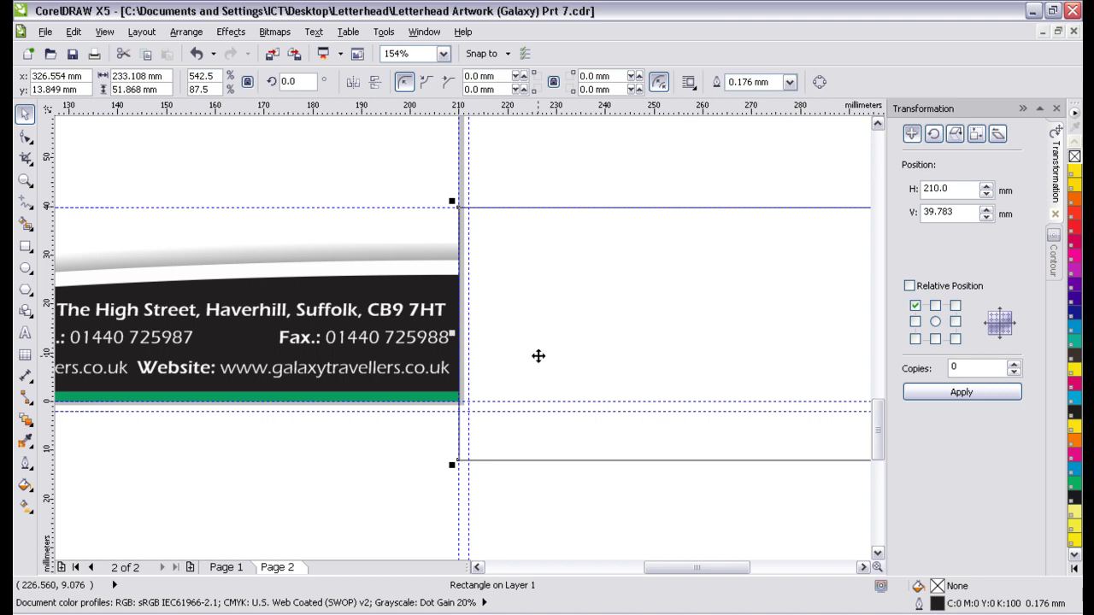
left_click(446, 257)
left_click(556, 334)
left_click(506, 207, "shift")
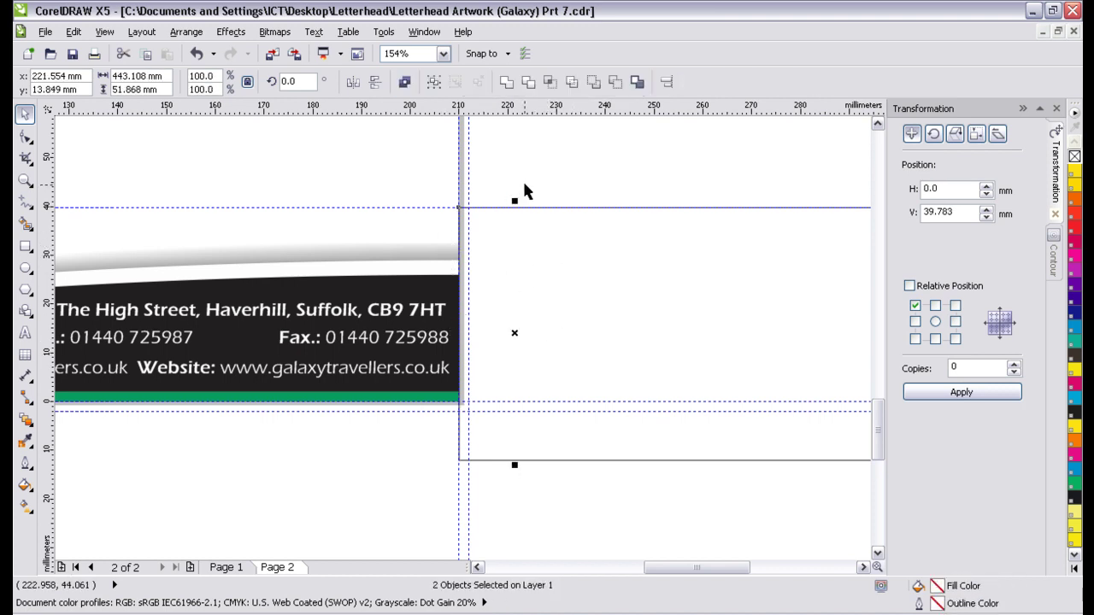
left_click(530, 83)
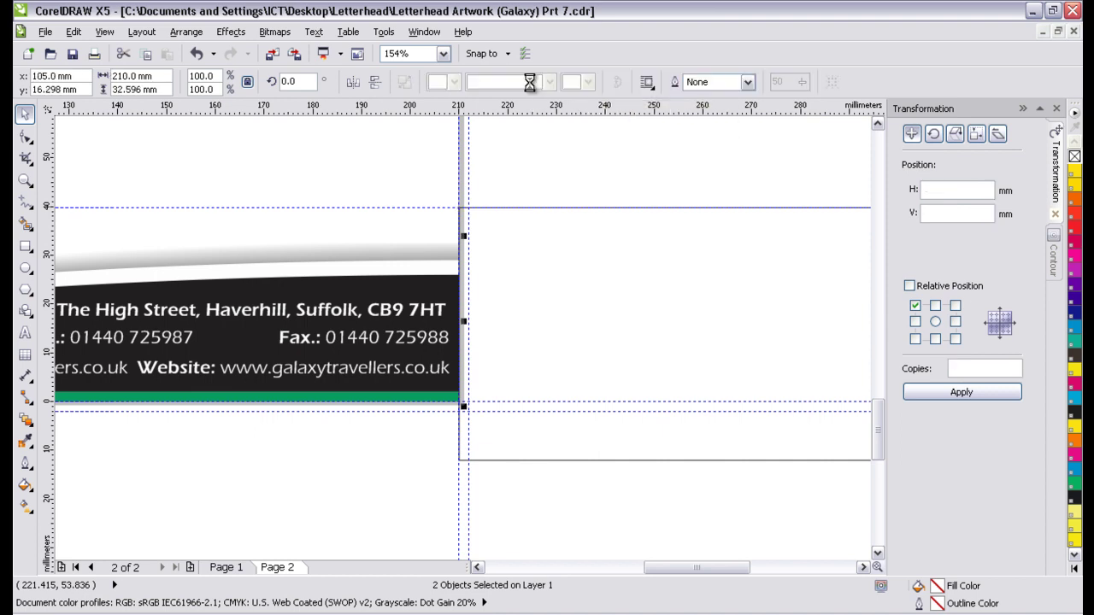
left_click(425, 450)
- Select all footer banner pieces and check their size with a bottom-left reference point
left_click(25, 178)
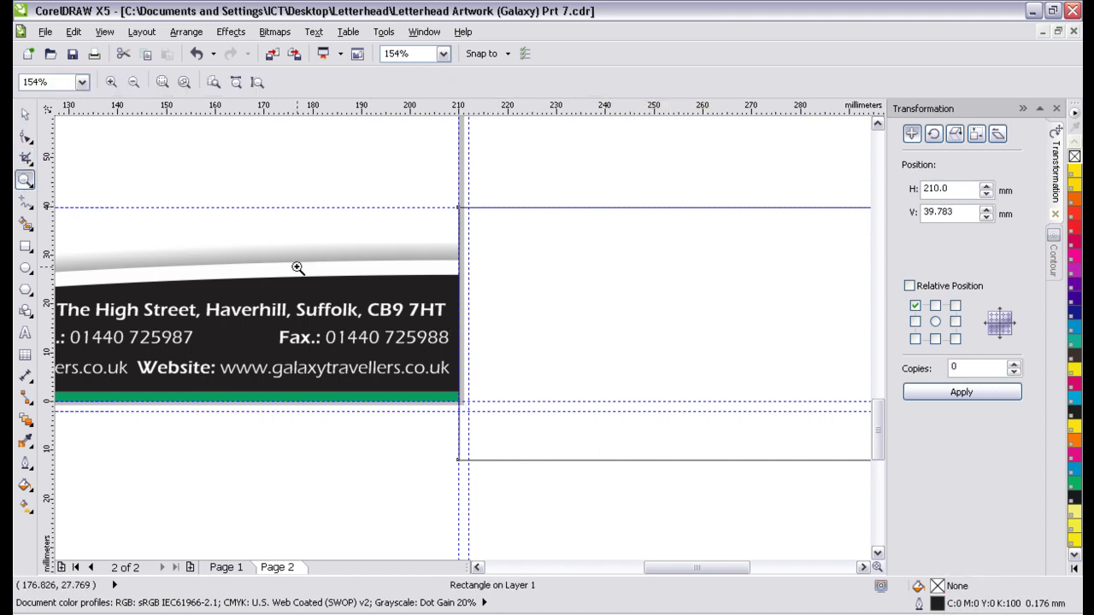
scroll(296, 261, "down", 3)
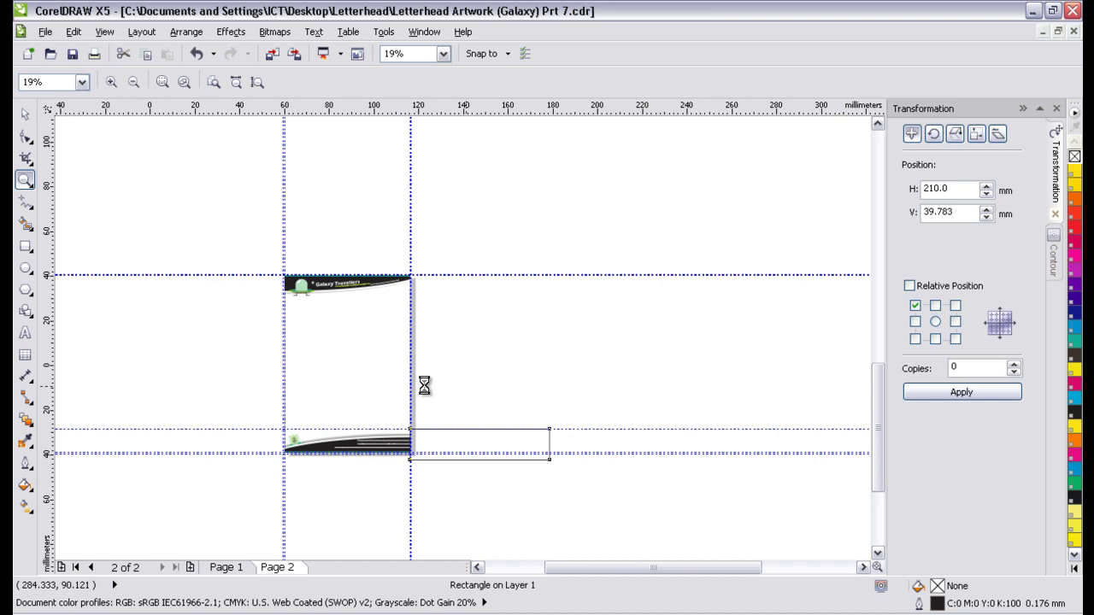
left_click_drag(462, 410, 265, 483)
left_click(25, 113)
left_click_drag(137, 465, 636, 188)
left_click(977, 134)
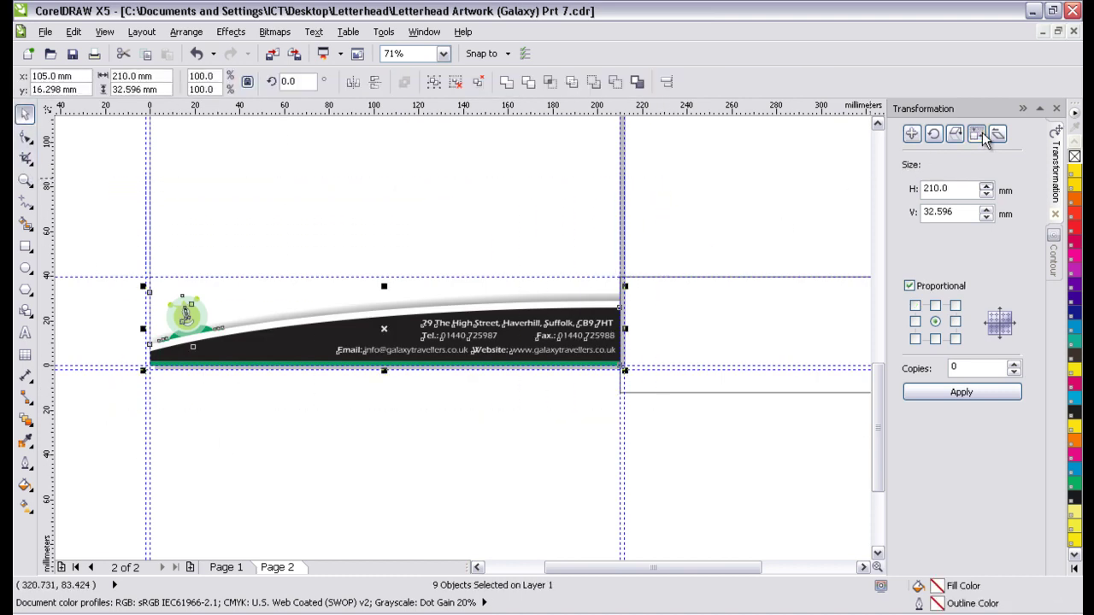
left_click(915, 339)
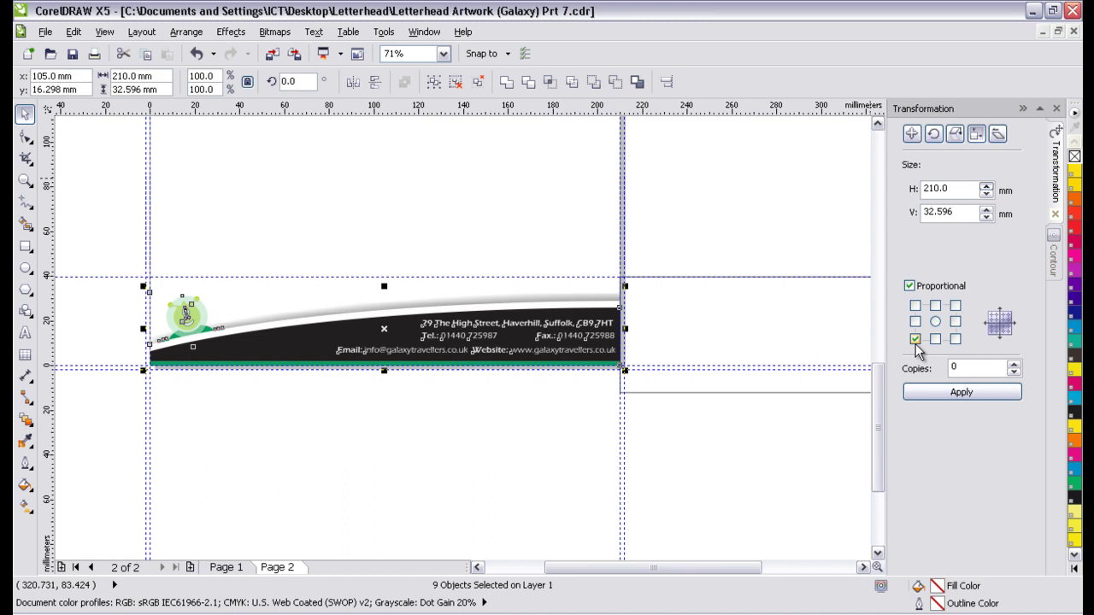
left_click(910, 134)
- Remove the leftover trimming rectangle and zoom to frame the whole letterhead page
left_click(652, 422)
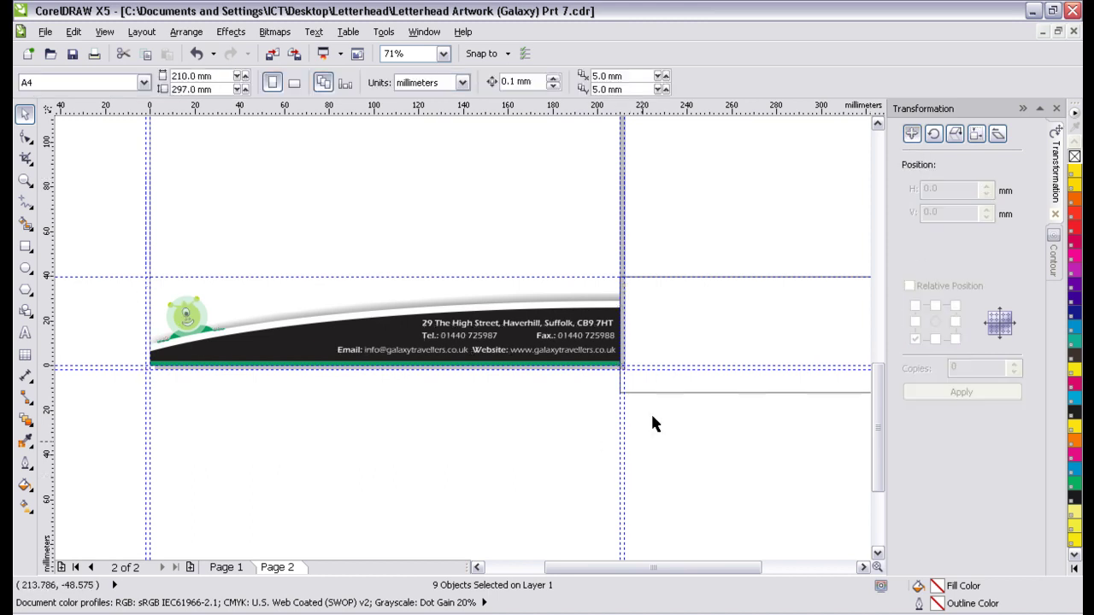
left_click(659, 365)
left_click(654, 336)
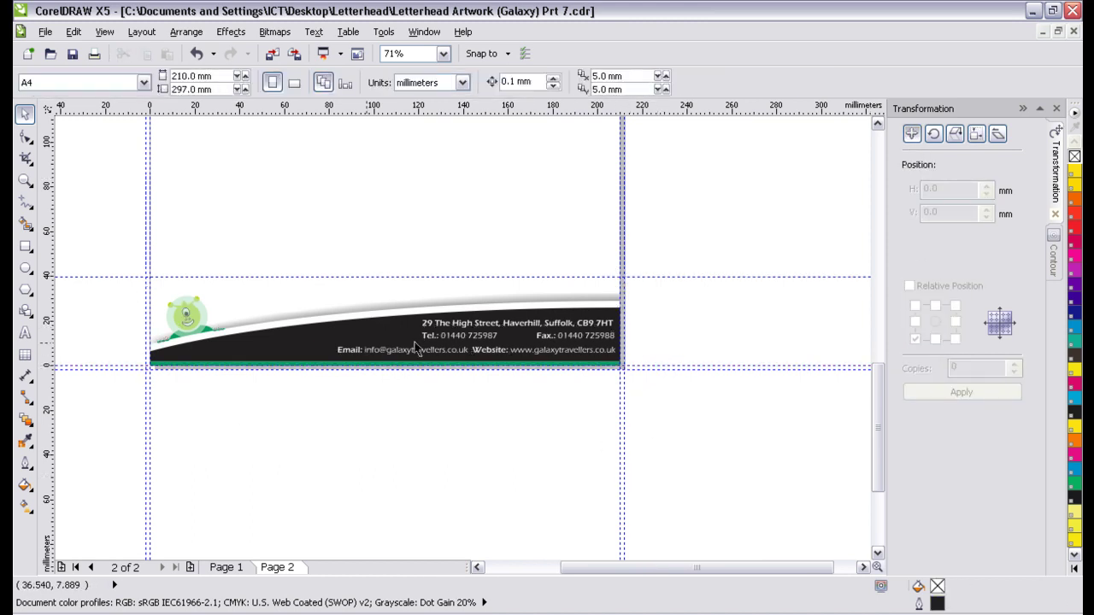
left_click(25, 180)
right_click(273, 357)
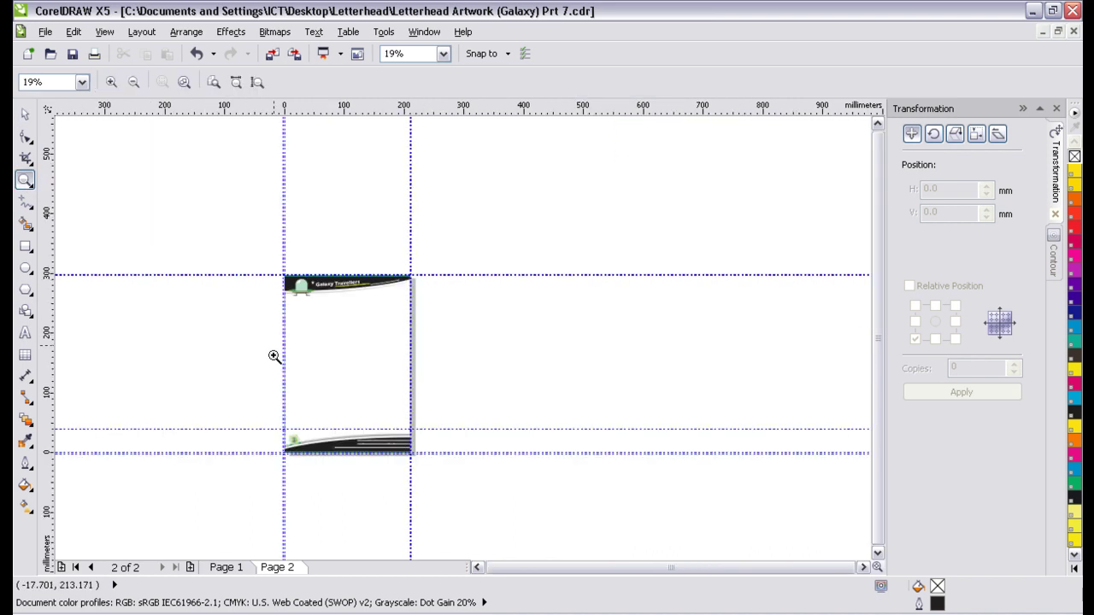
left_click_drag(252, 503, 464, 213)
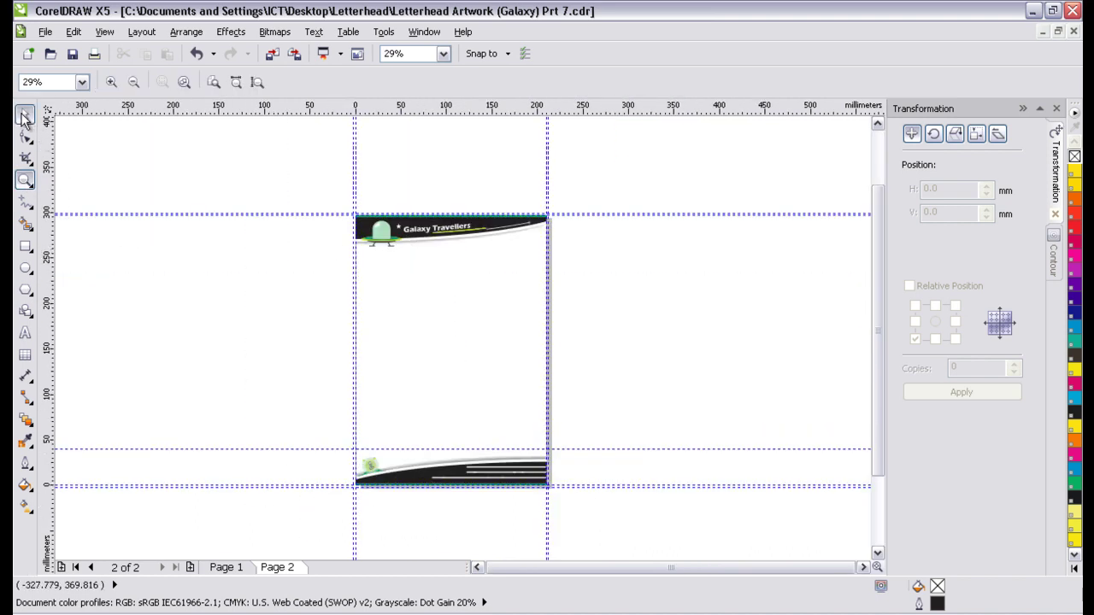
left_click(25, 114)
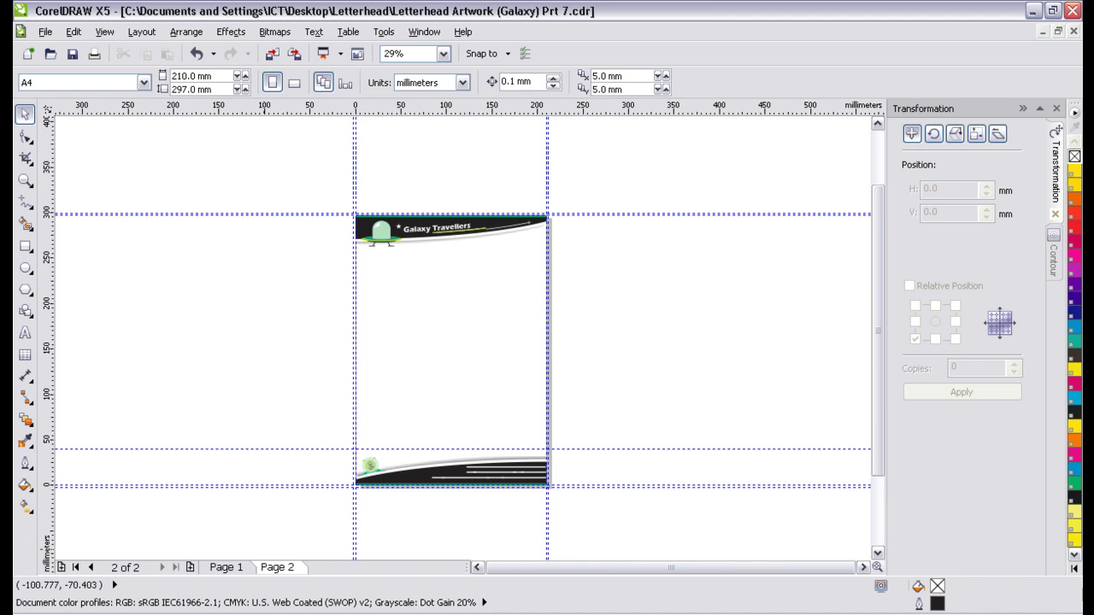
- Read the DL envelope's 220 mm size and window position in the Firefox FAQ, then return to CorelDRAW
key("alt+Tab")
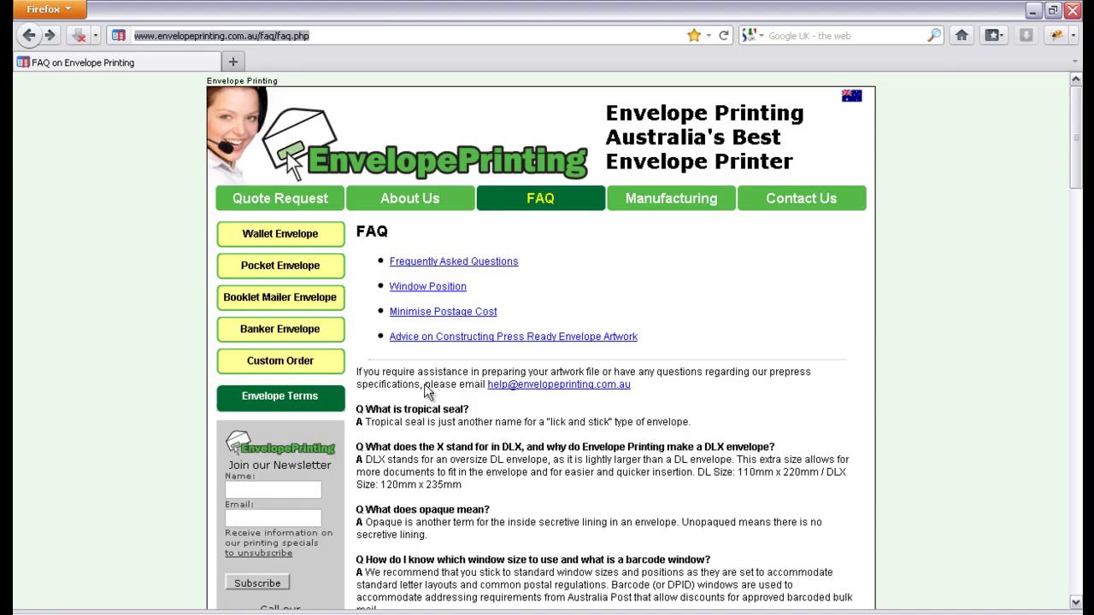
left_click(166, 36)
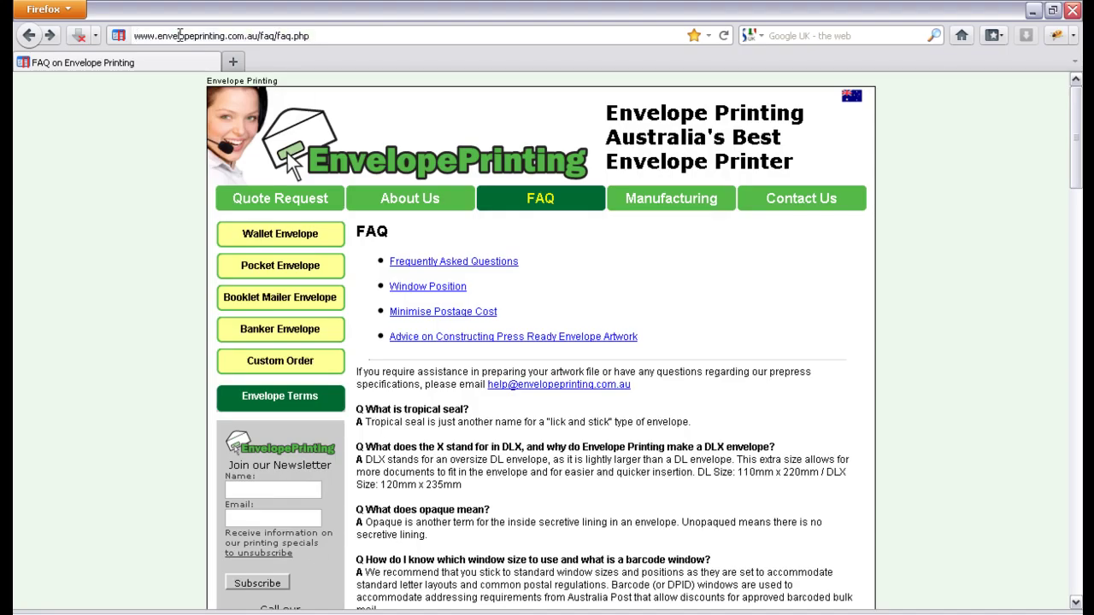
double_click(282, 39)
scroll(504, 404, "down", 15)
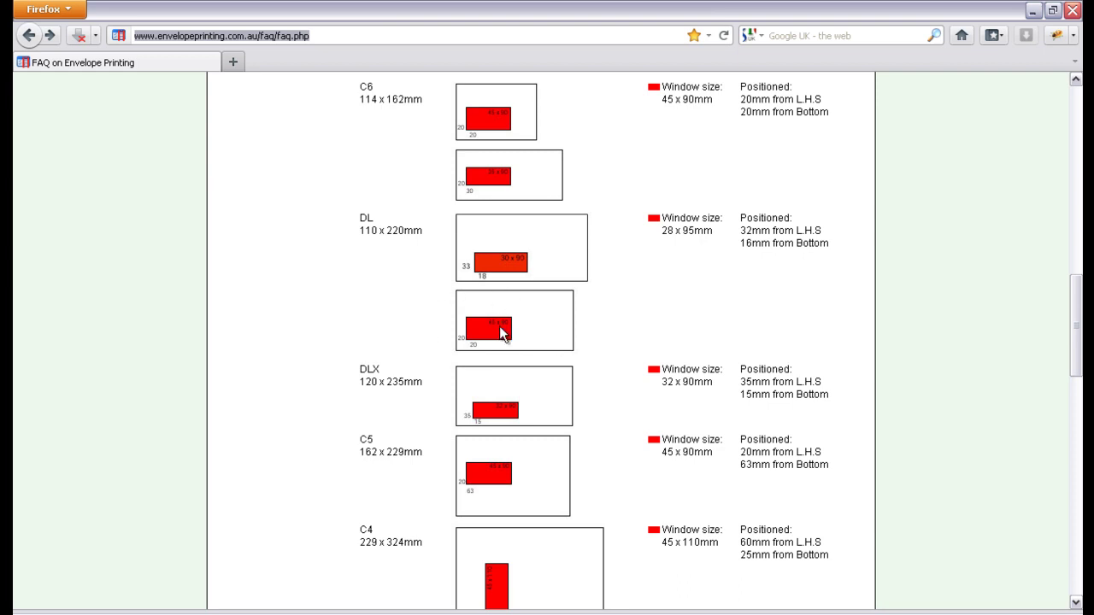
scroll(499, 325, "up", 4)
scroll(543, 405, "up", 1)
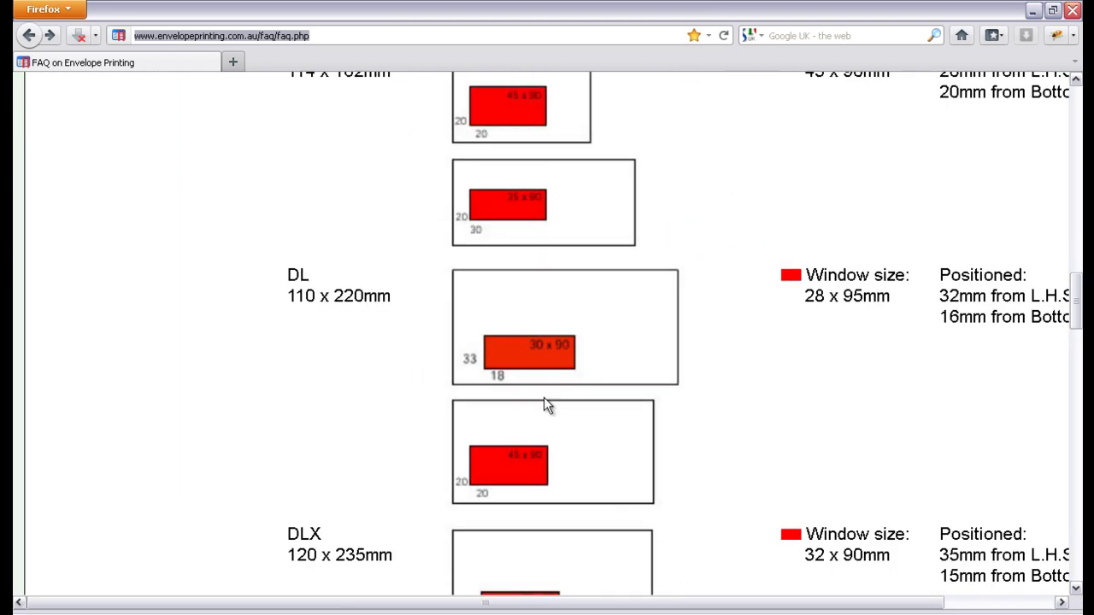
scroll(539, 462, "down", 3)
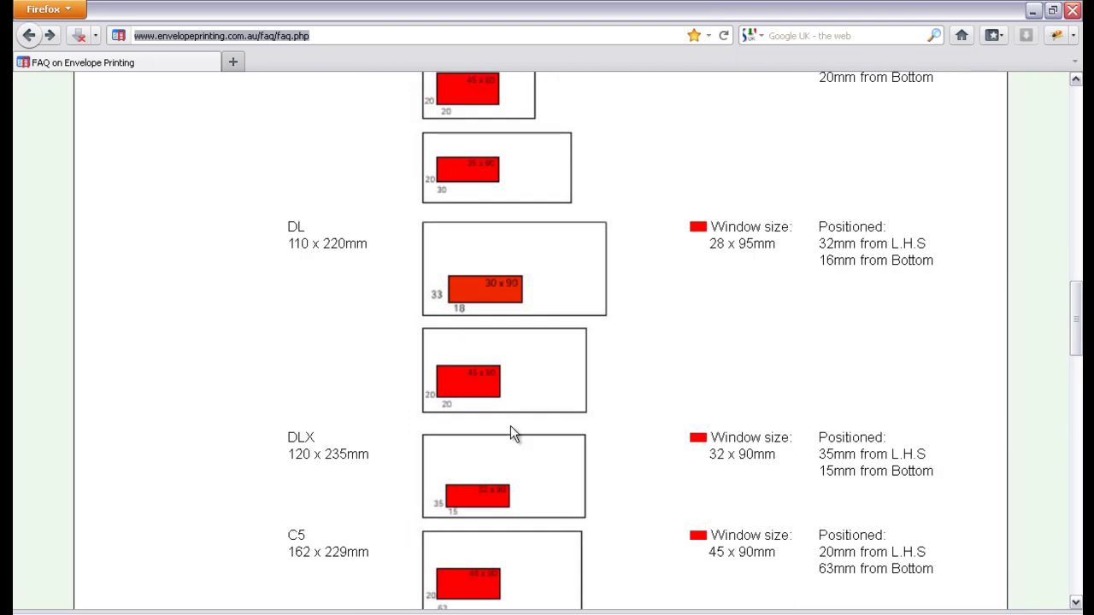
scroll(505, 412, "down", 1)
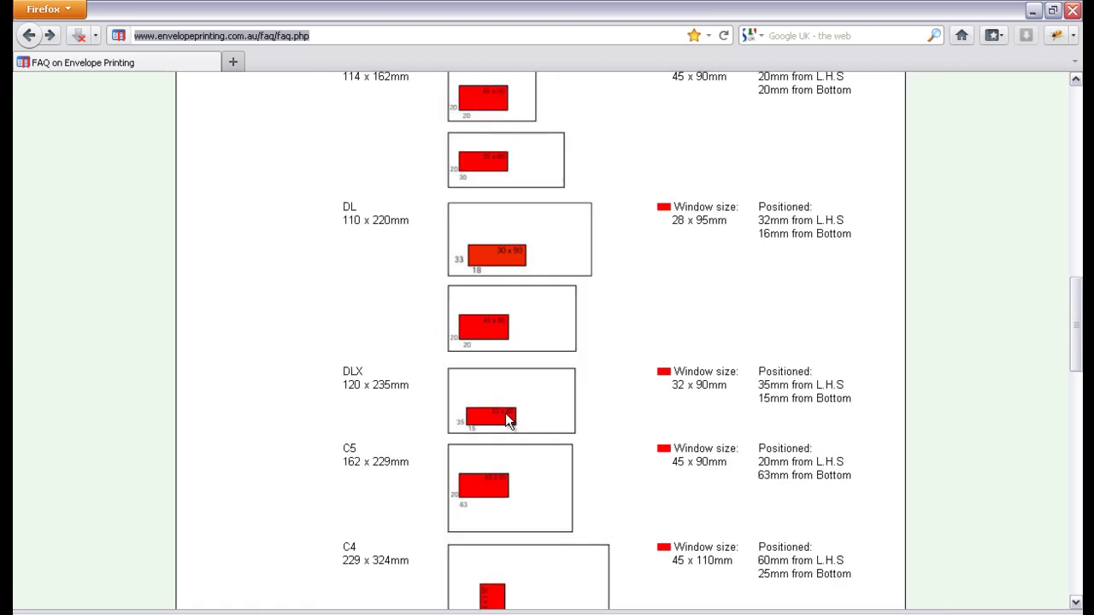
scroll(500, 404, "down", 1)
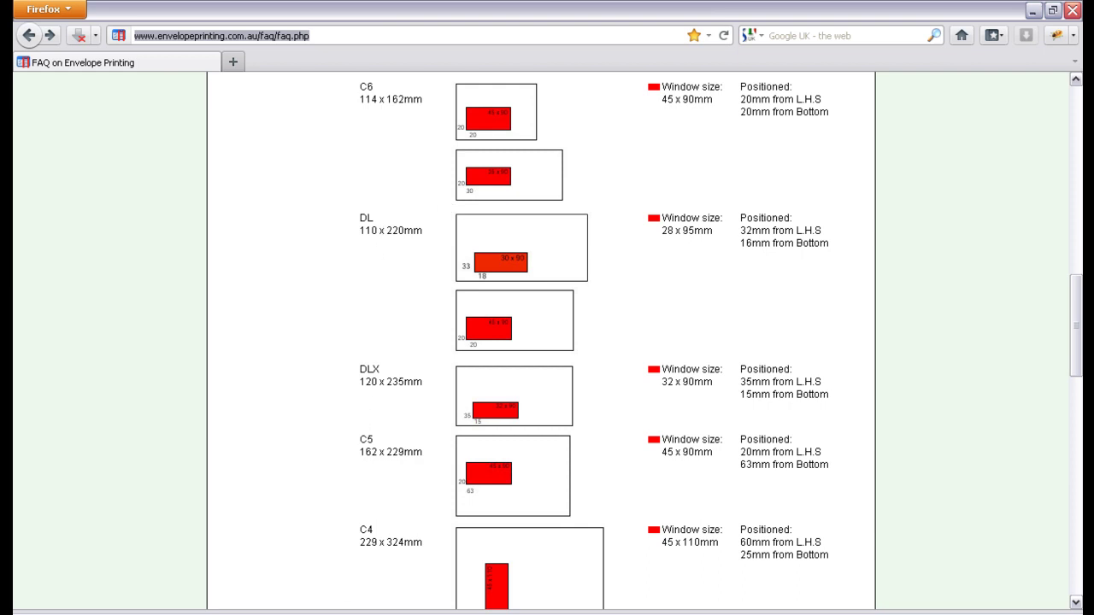
left_click(513, 608)
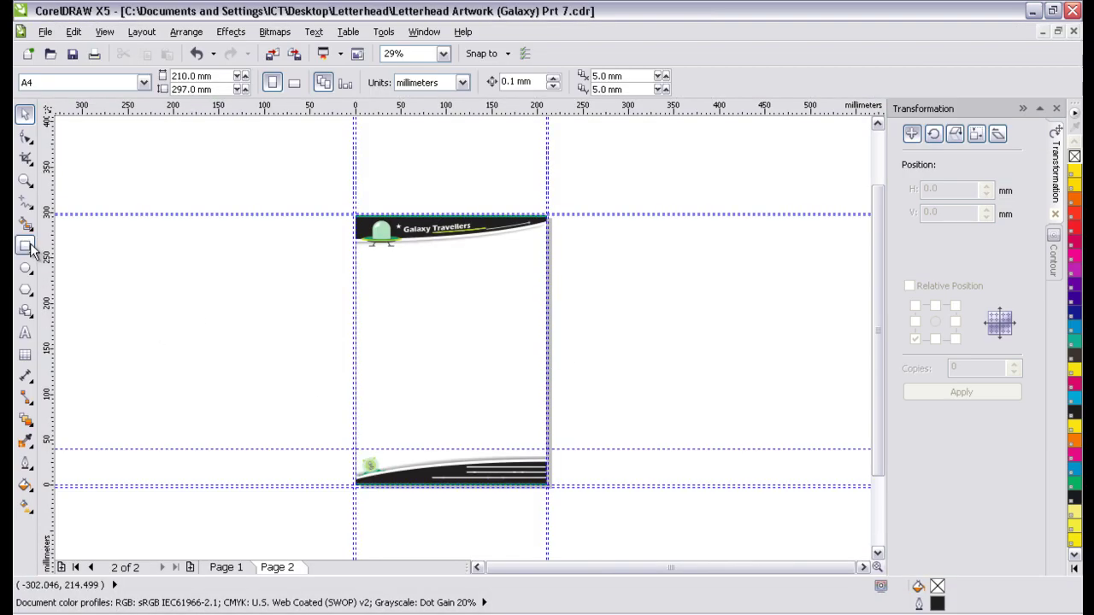
- Draw a rectangle and size it to 220 × 110 mm with proportional scaling turned off
left_click(26, 246)
mouse_move(179, 264)
left_mouse_down()
mouse_move(342, 347)
mouse_move(404, 347)
left_mouse_up()
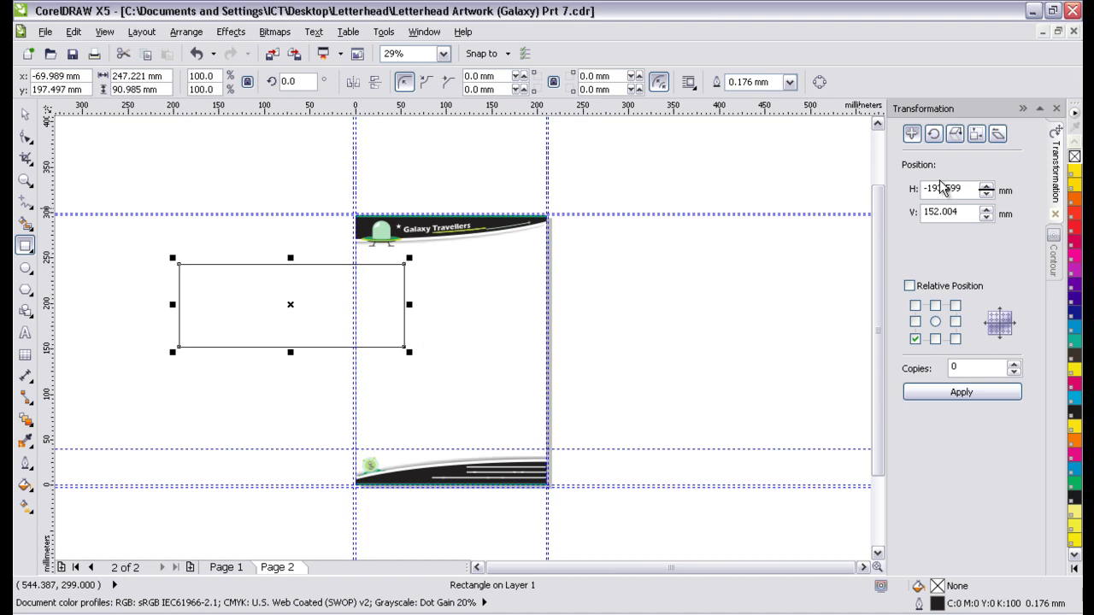
left_click(975, 133)
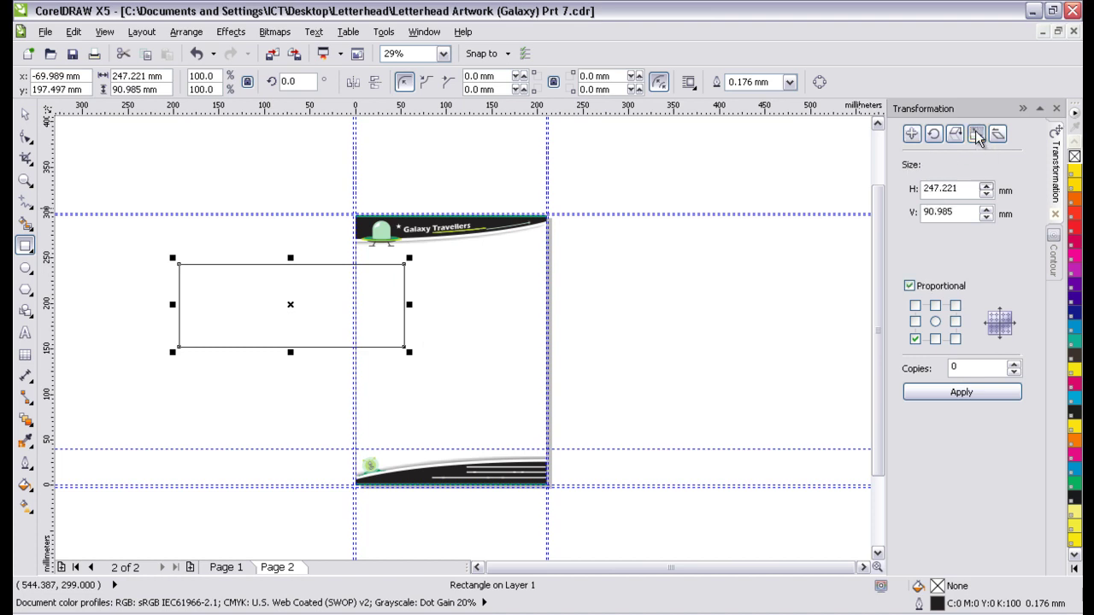
double_click(972, 190)
type("220")
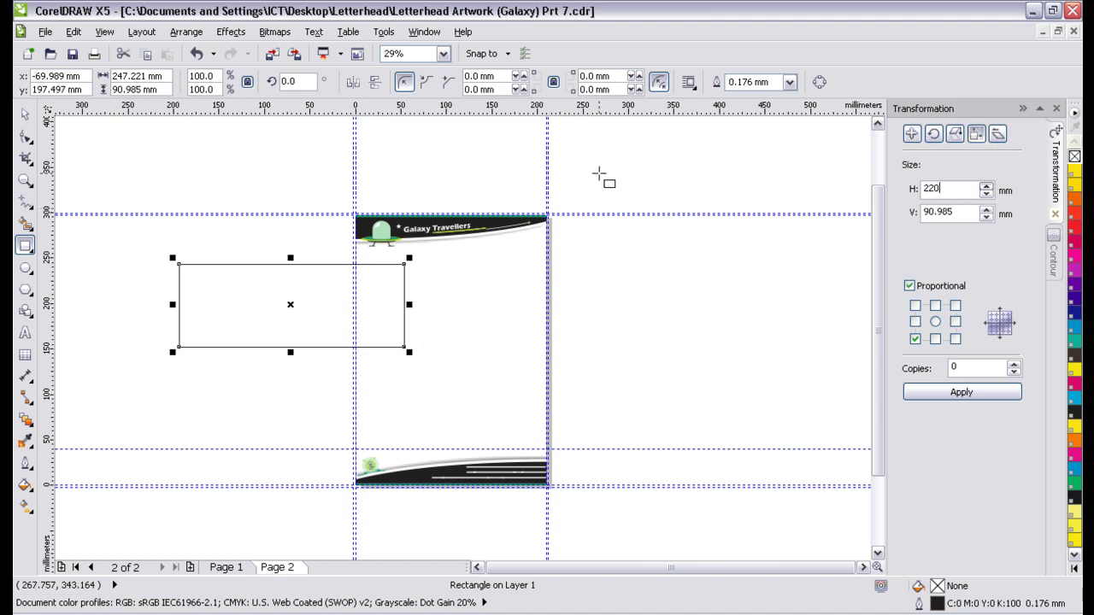
key("Tab")
type("11")
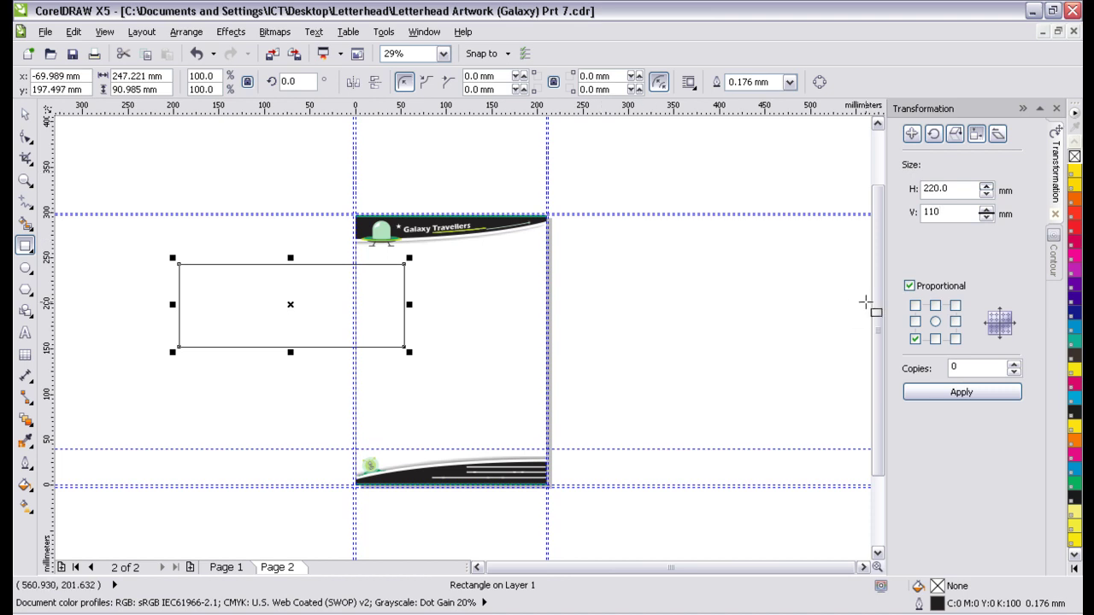
left_click(934, 286)
double_click(972, 190)
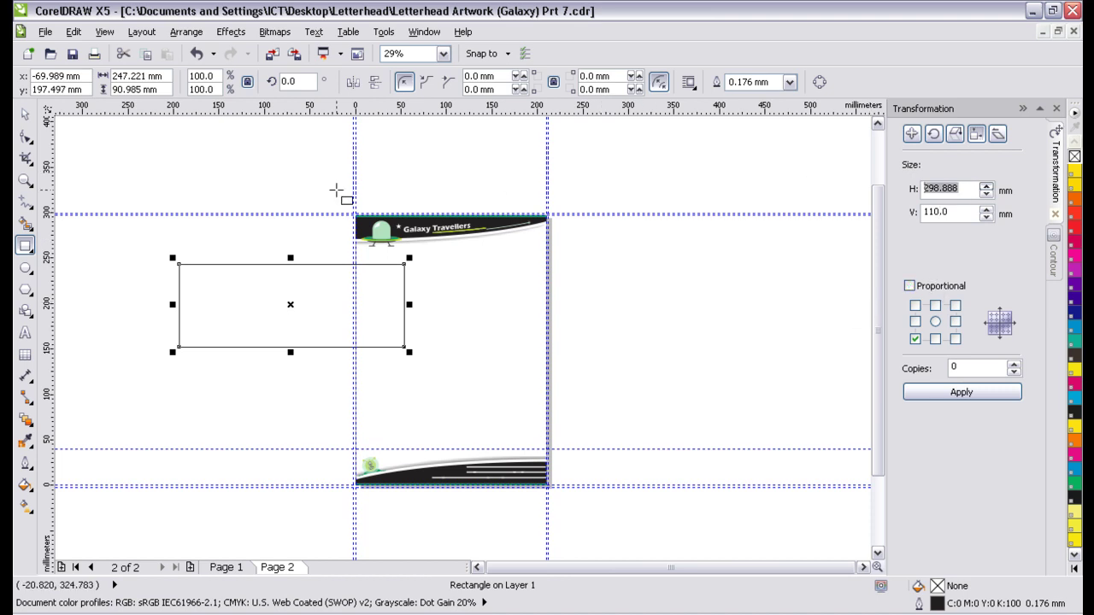
type("220")
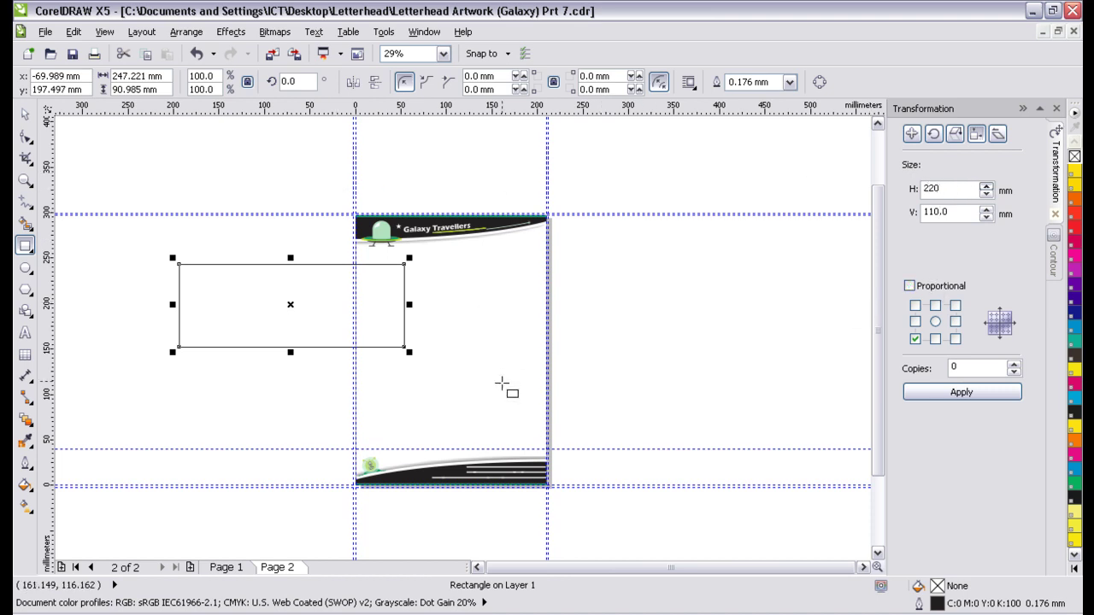
left_click(911, 393)
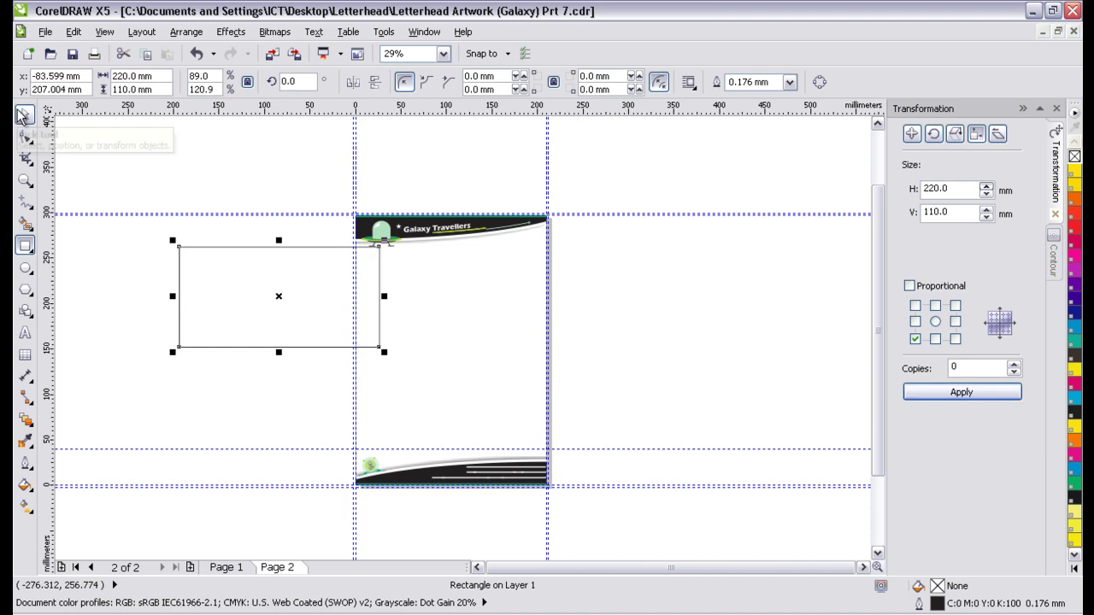
- Position the rectangle at H -5 mm and V 192.5 mm, then deselect it
left_click(24, 116)
left_click_drag(277, 294, 260, 271)
left_click(911, 134)
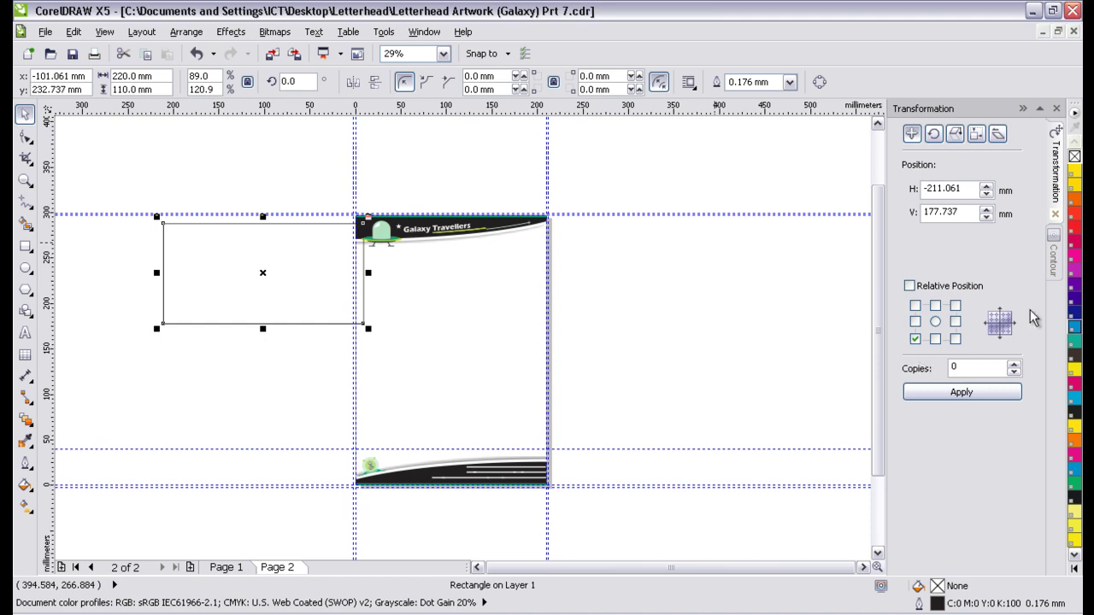
double_click(963, 188)
type("-5")
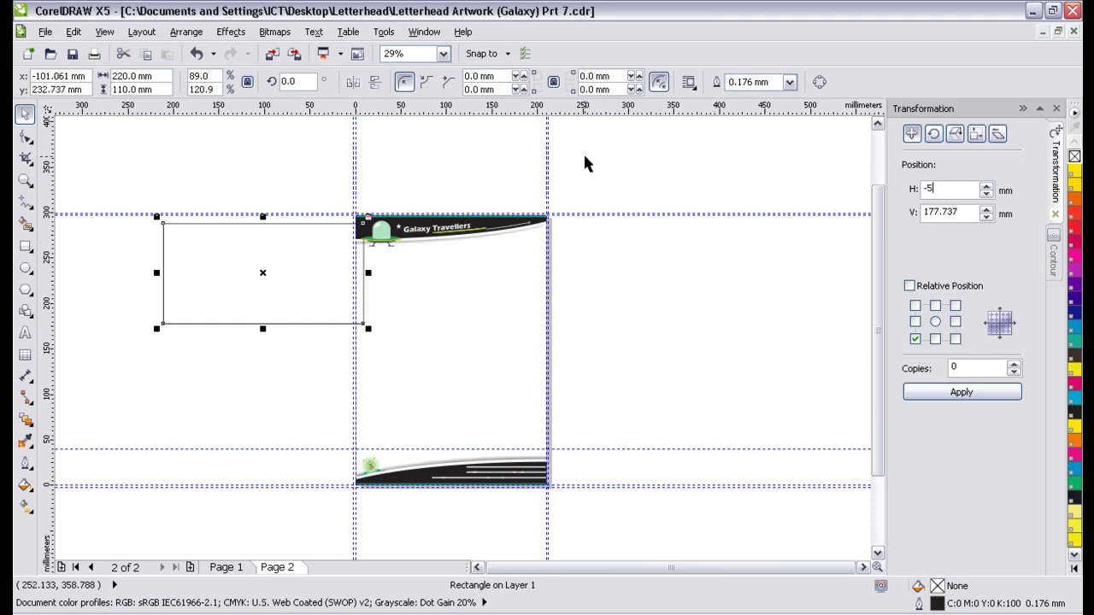
key("Return")
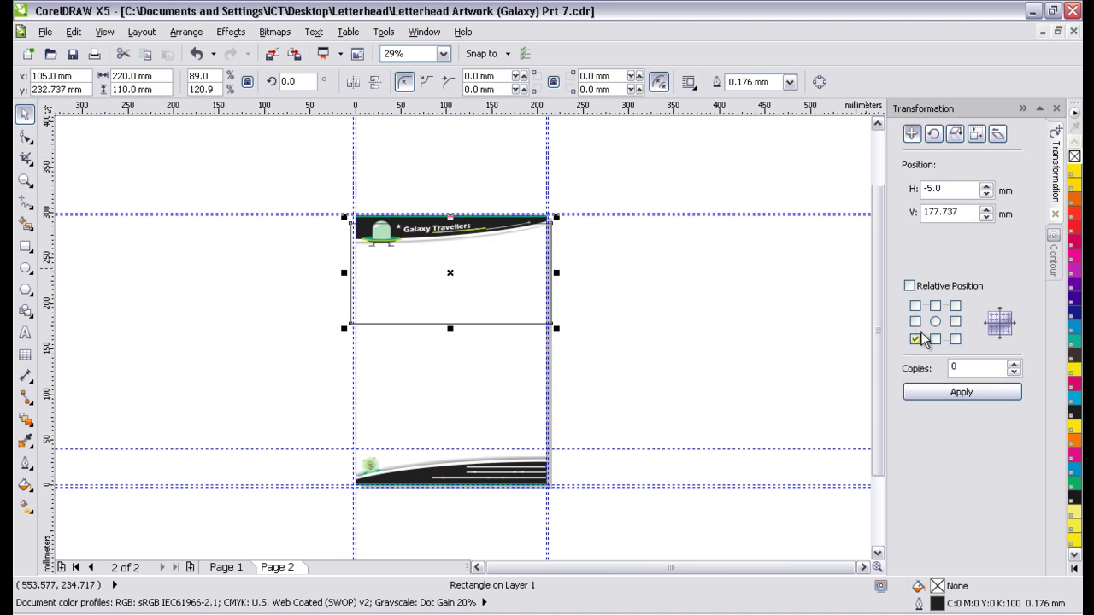
double_click(961, 211)
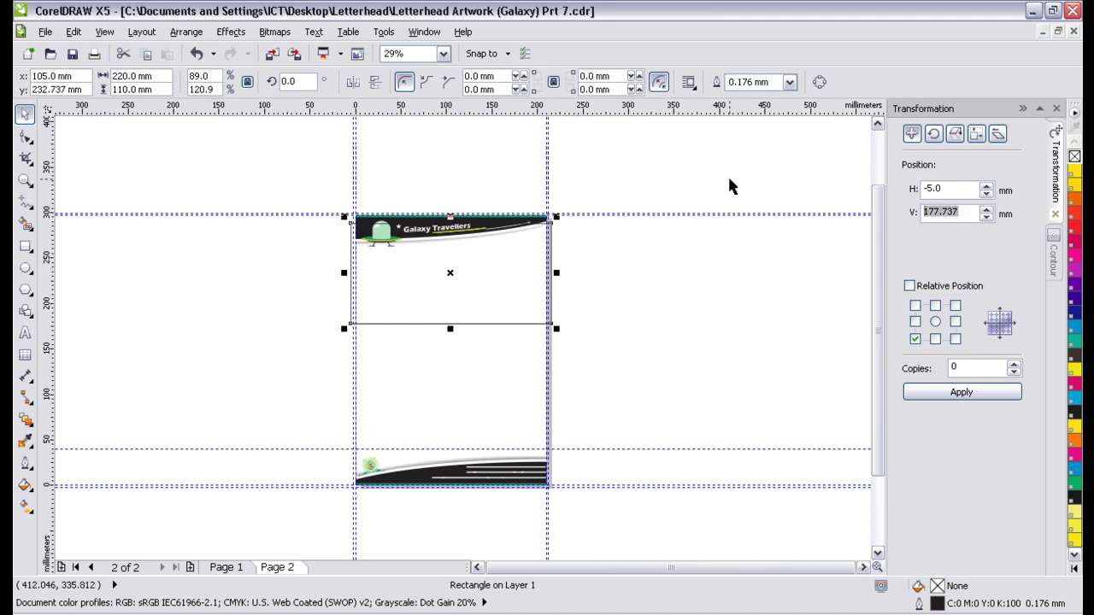
type("19")
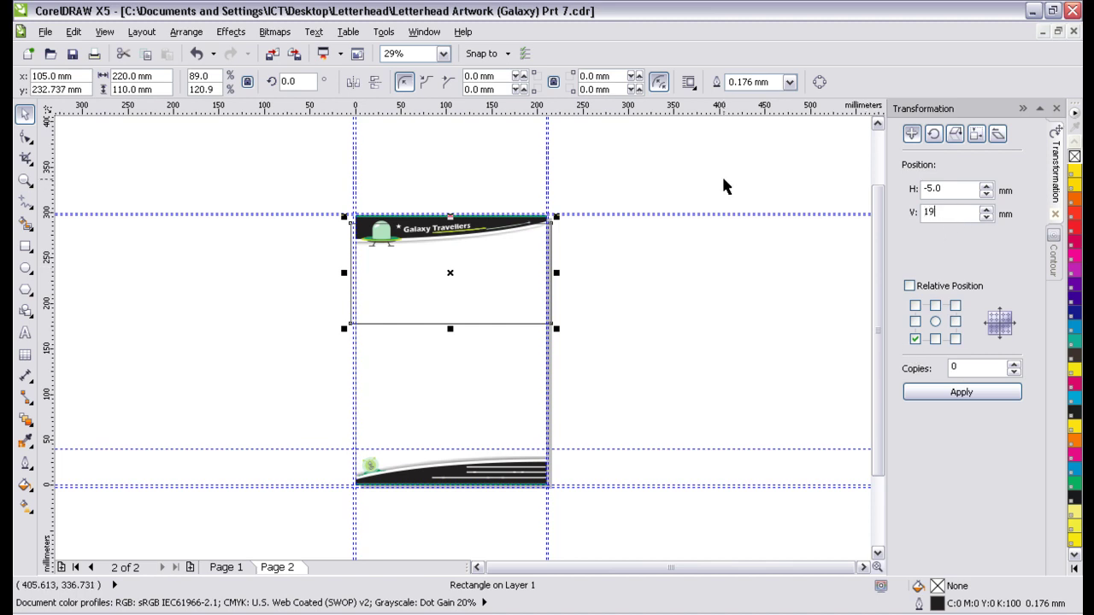
type("2.5")
key("Return")
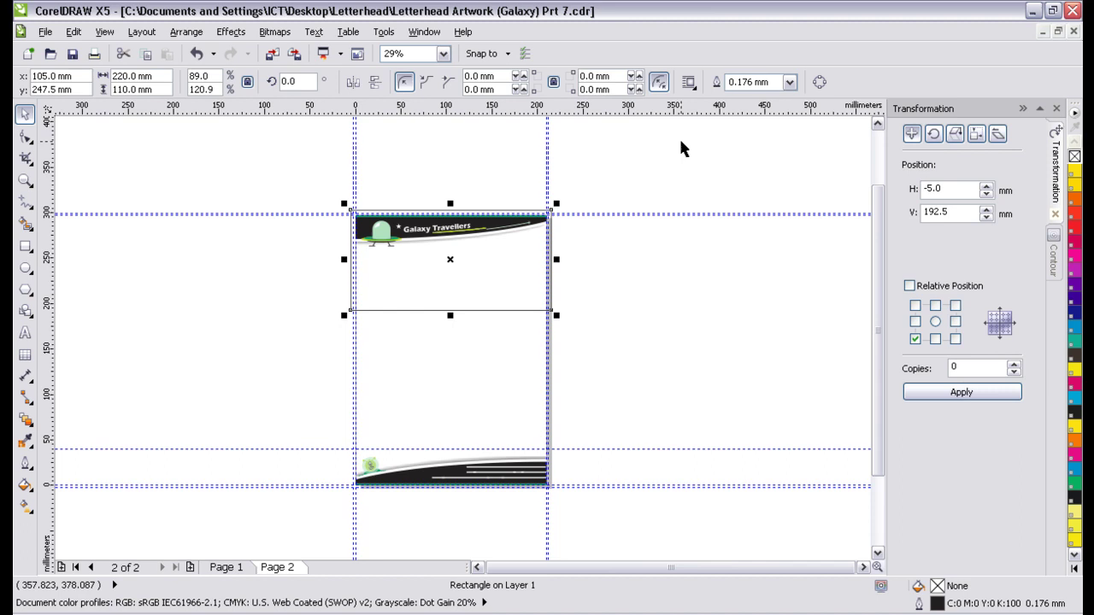
left_click(695, 331)
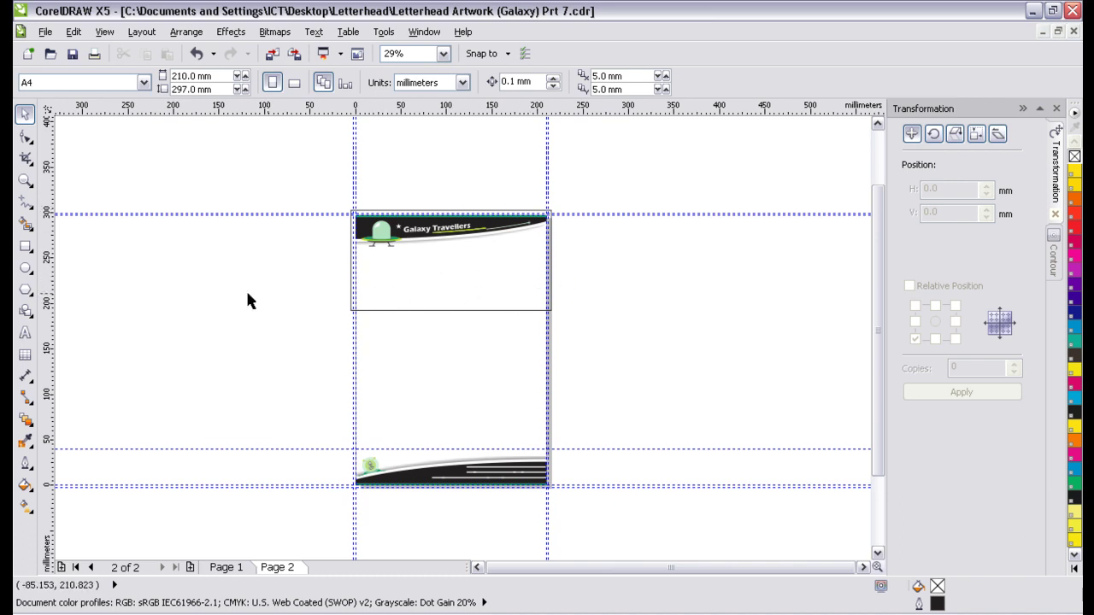
- Draw a rectangle mid-page and size it to 90 × 45 mm after checking the FAQ
left_click(24, 245)
mouse_move(376, 342)
left_mouse_down()
mouse_move(471, 393)
mouse_move(463, 387)
left_mouse_up()
left_click(978, 139)
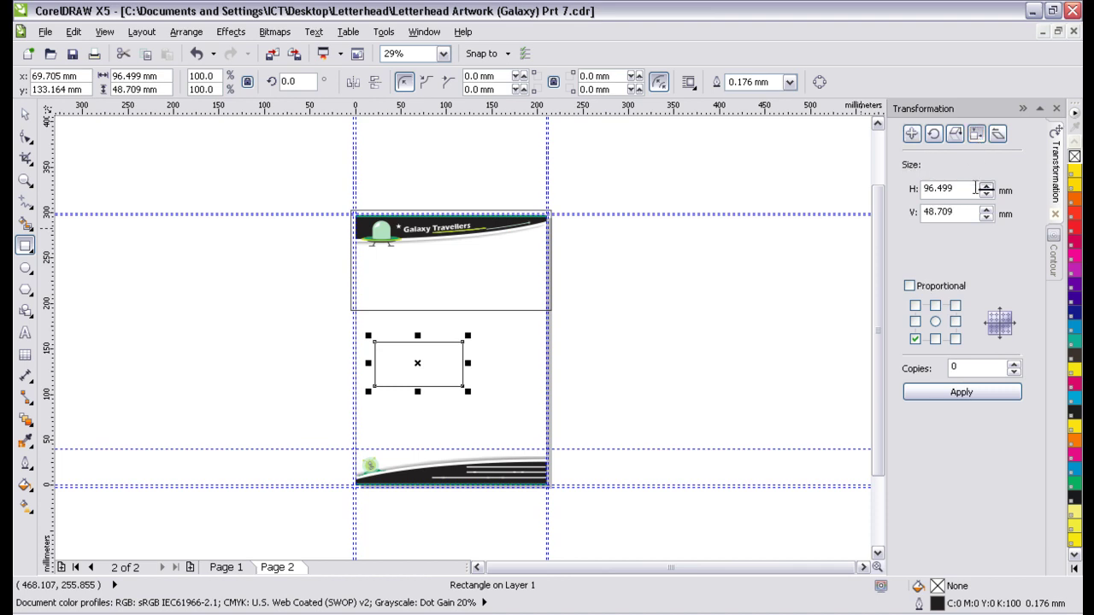
left_click(368, 613)
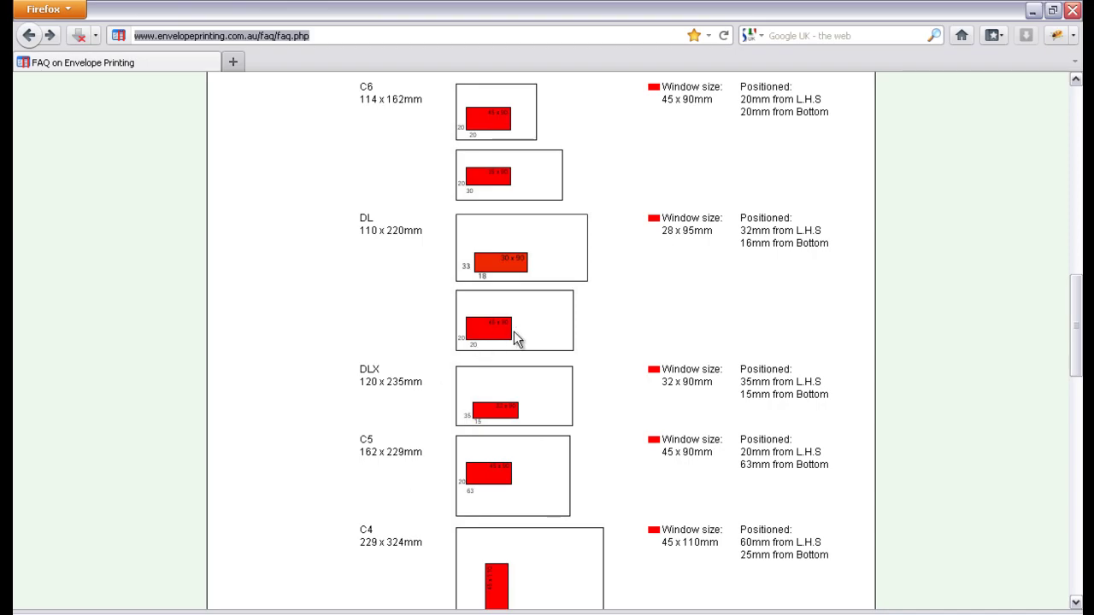
left_click(607, 611)
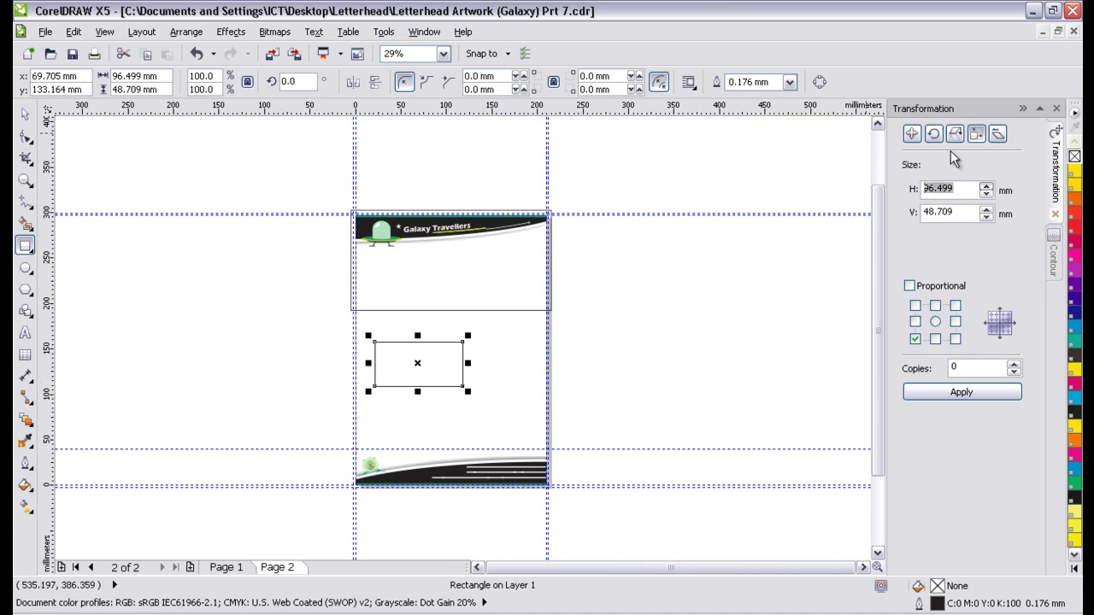
type("90")
key("Tab")
type("45")
key("Return")
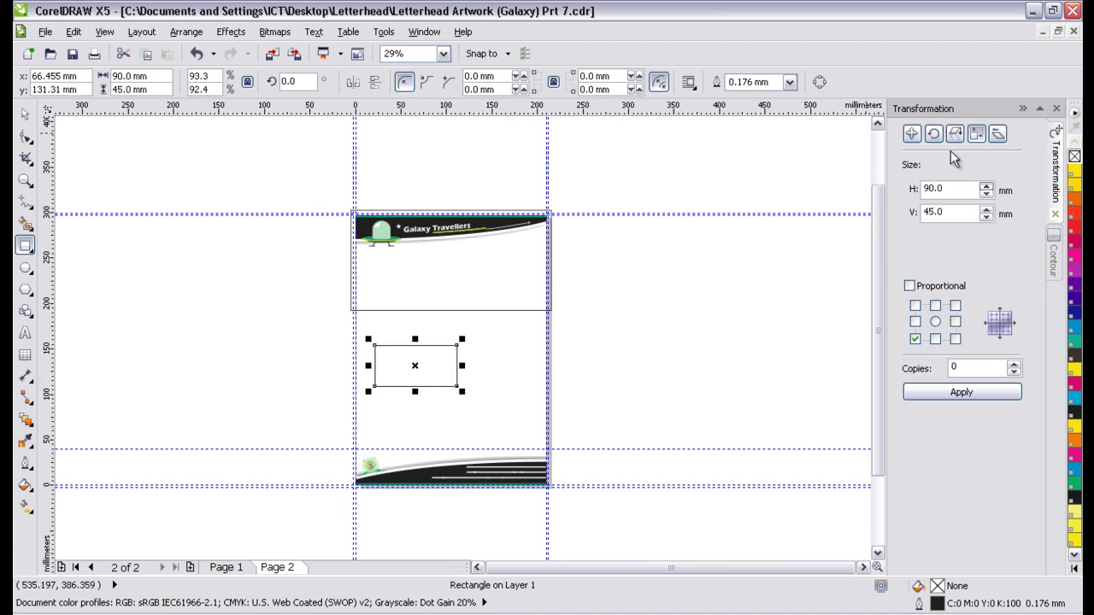
- Recheck the envelope window sizes in Firefox and reselect the 90 × 45 mm rectangle
left_click(25, 114)
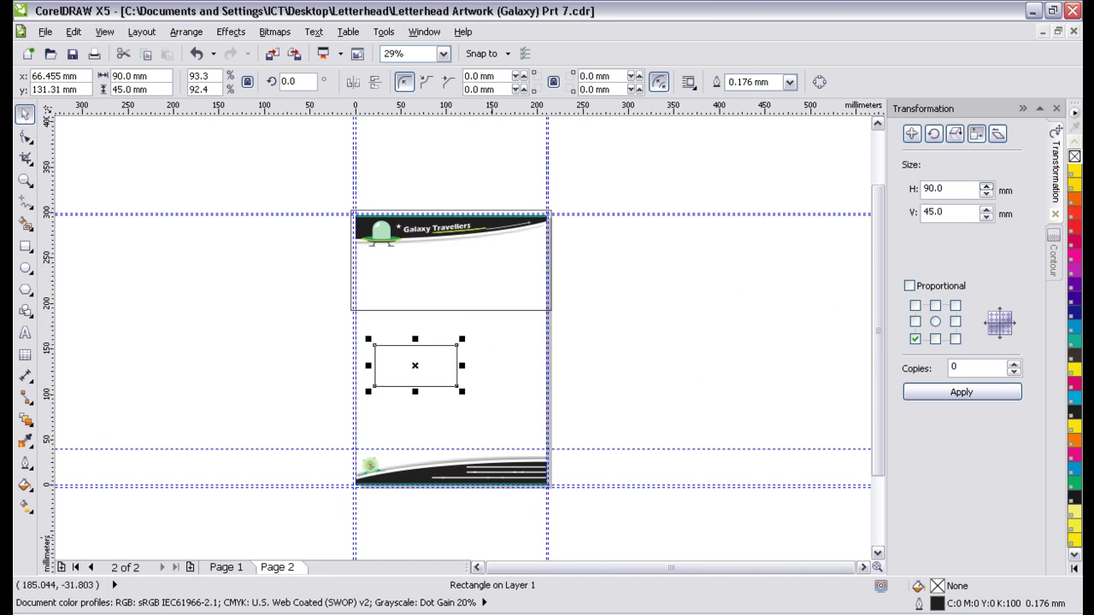
key("alt+Tab")
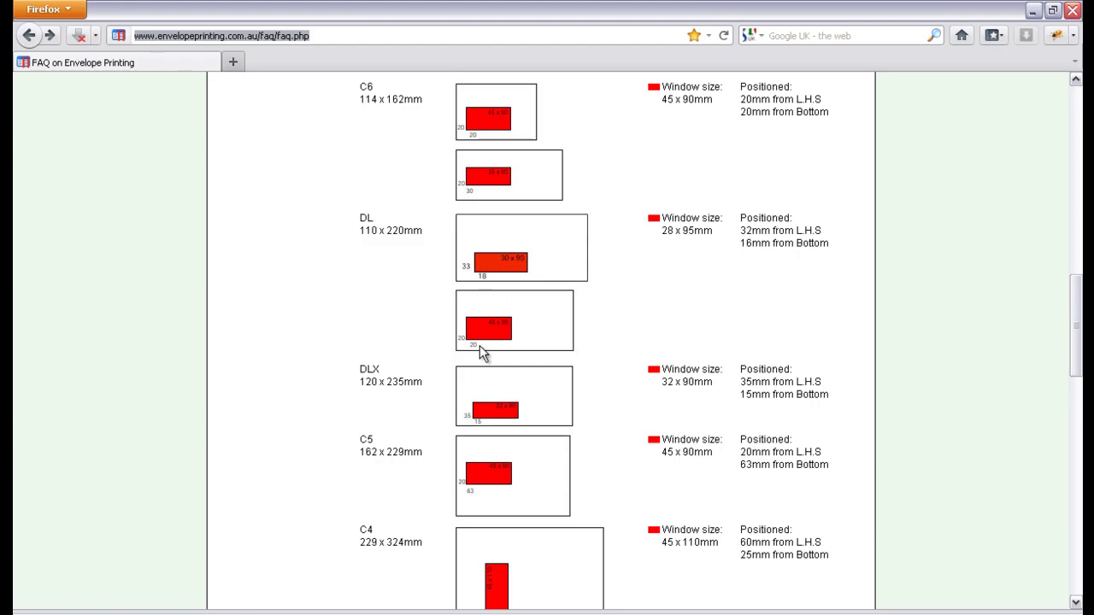
key("alt+Tab")
left_click(604, 352)
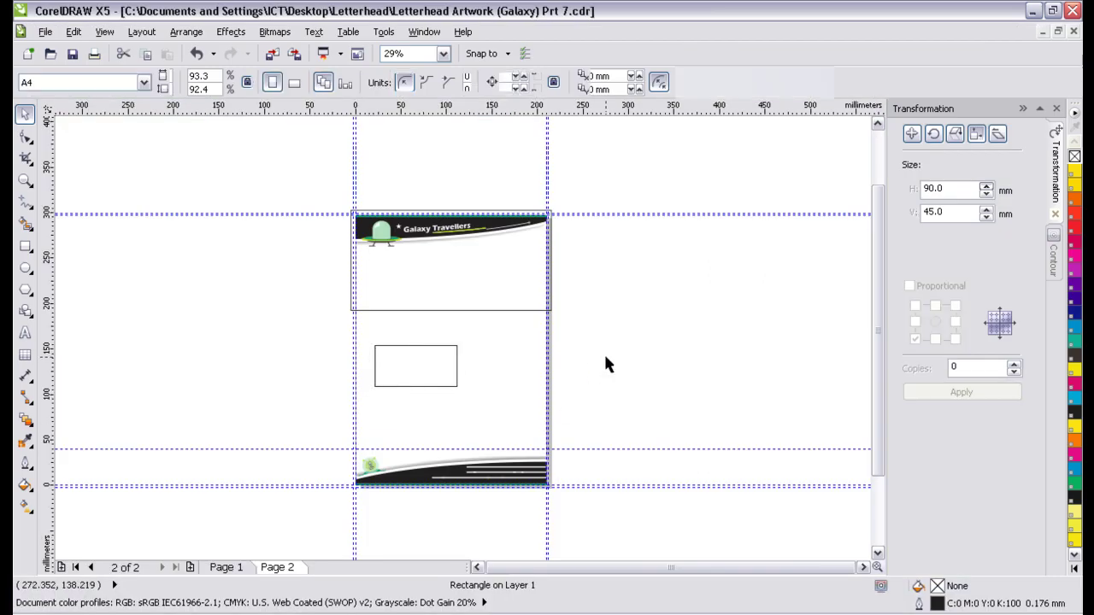
left_click(411, 359)
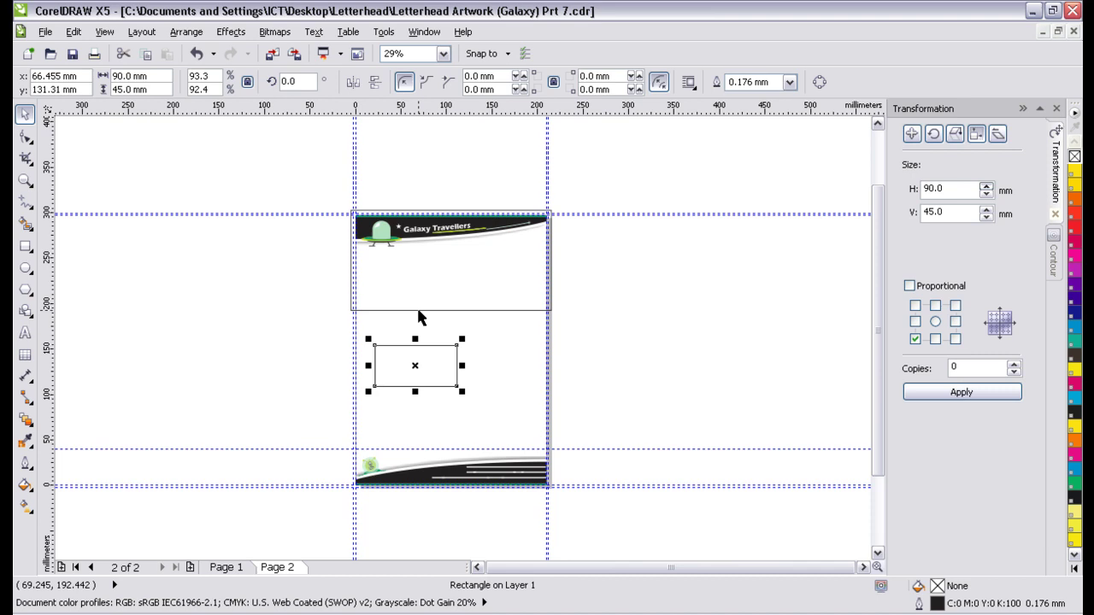
- Align the address rectangle to the left and bottom edges of the large header frame
left_click(417, 311, "shift")
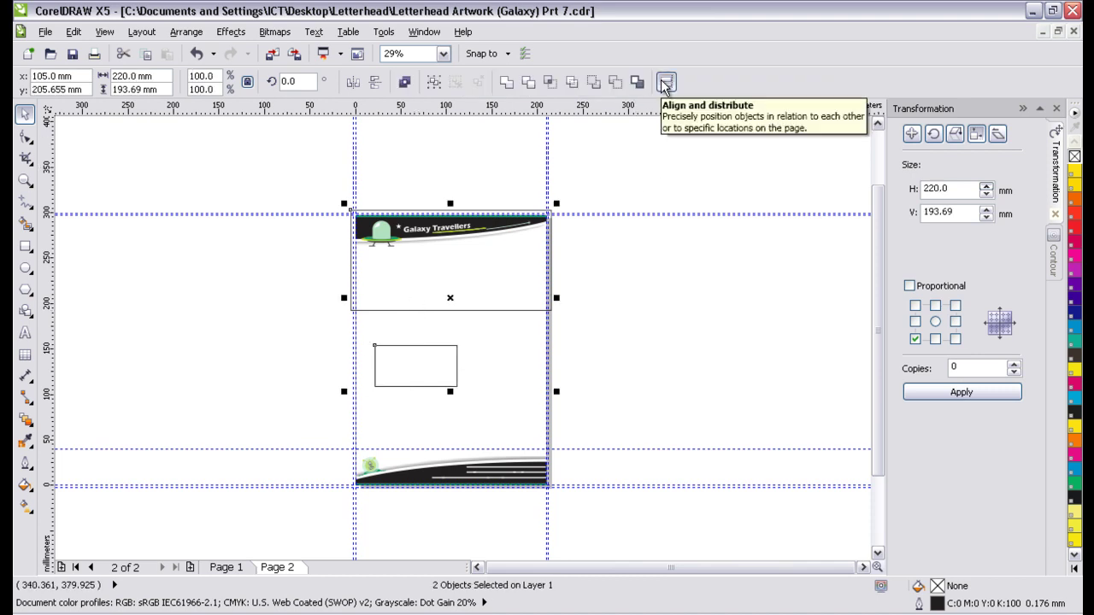
left_click(666, 81)
left_click(460, 372)
left_click(511, 289)
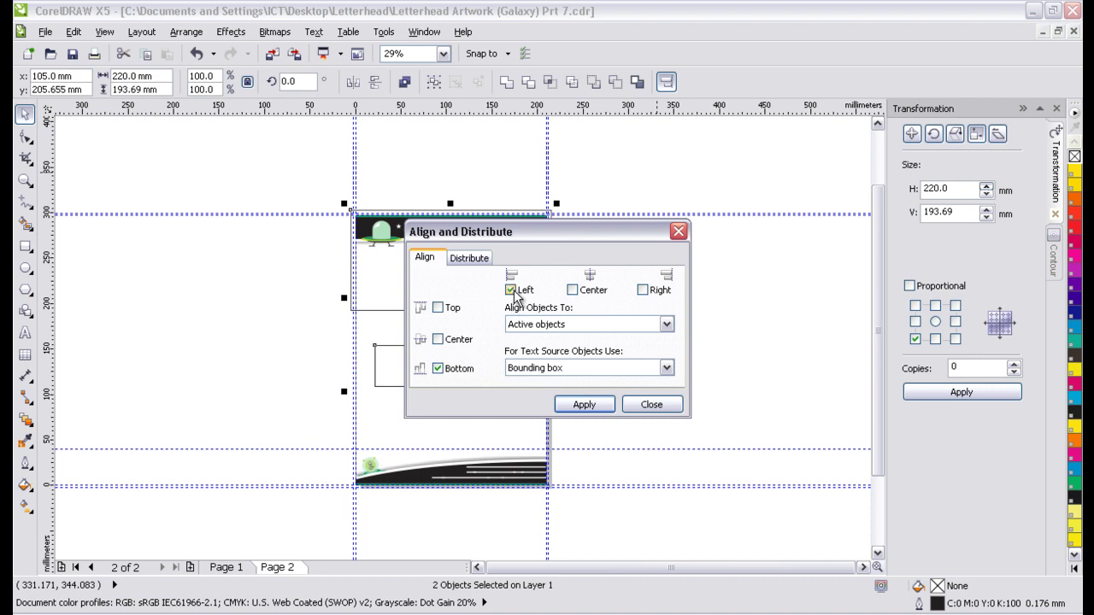
left_click(584, 405)
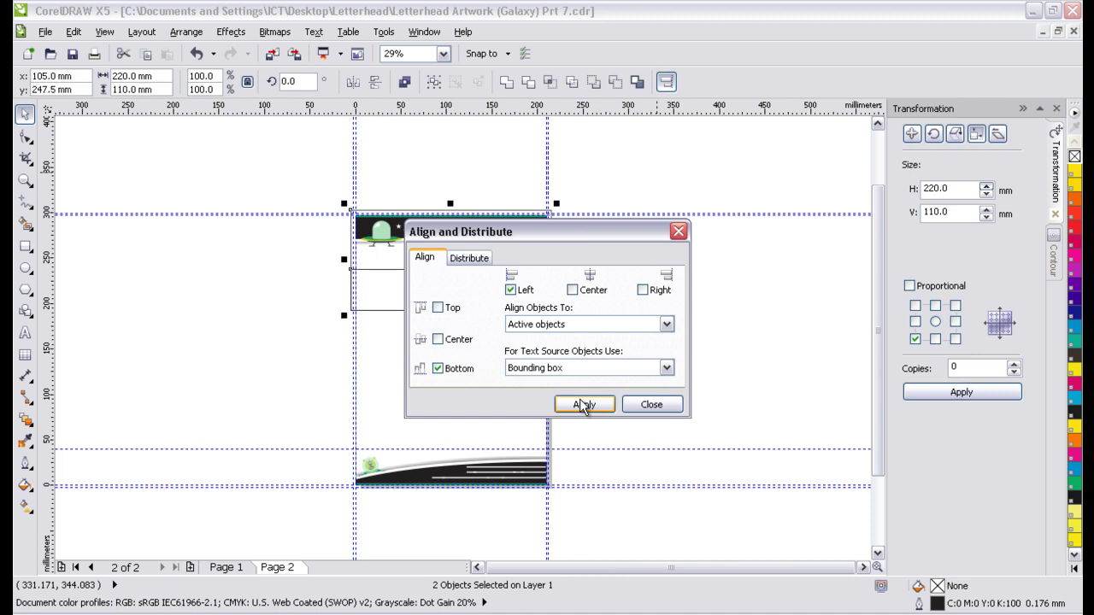
left_click(653, 403)
left_click(693, 328)
- Move the address rectangle 20 mm right and 20 mm up with relative position
left_click(424, 269)
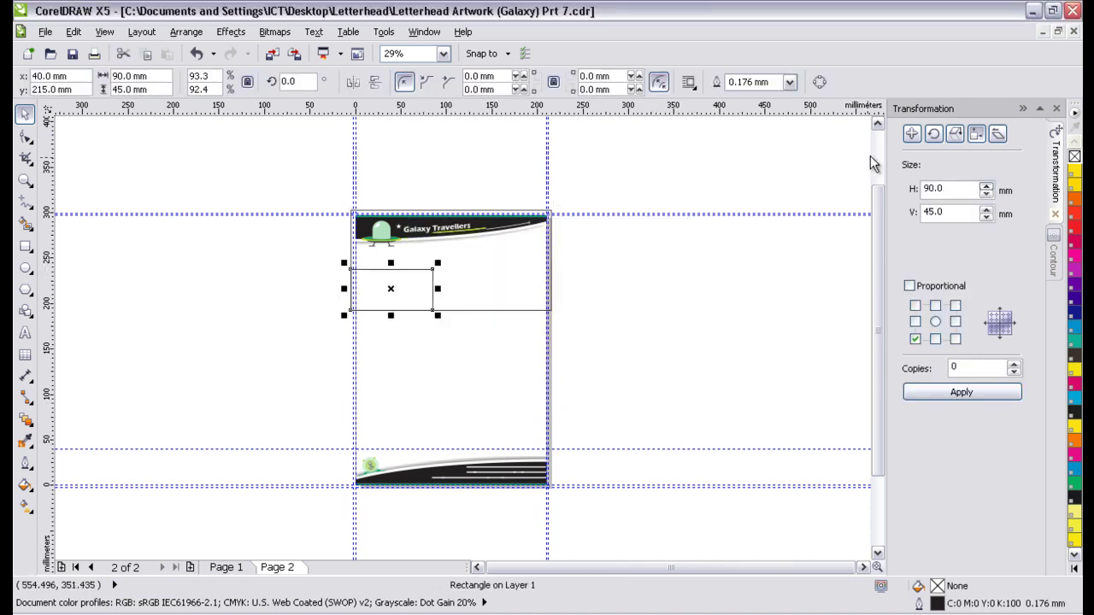
left_click(910, 134)
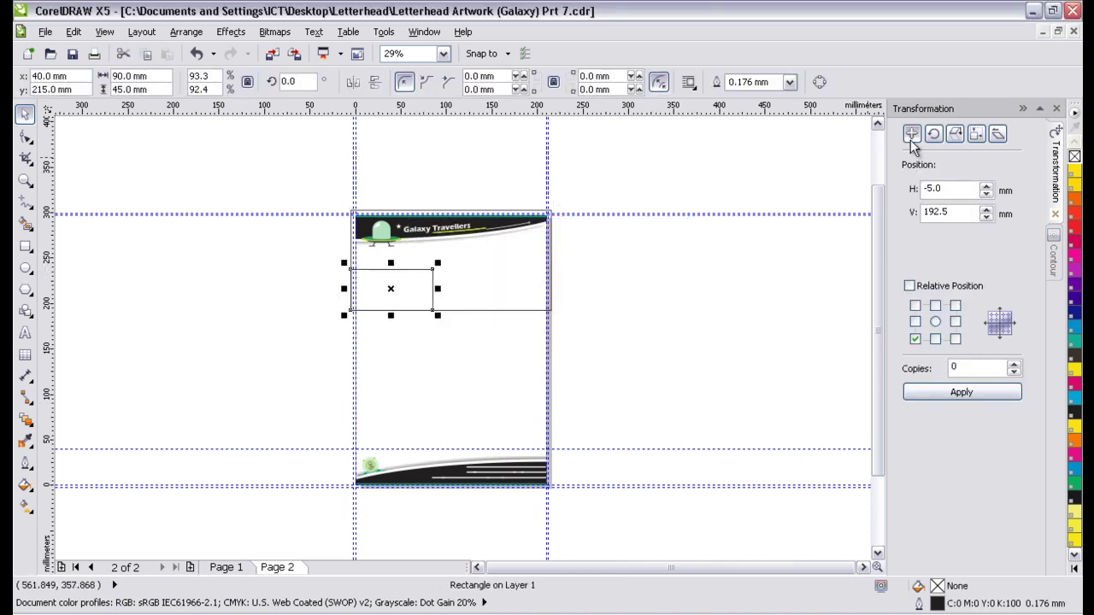
left_click(944, 283)
left_click(964, 188)
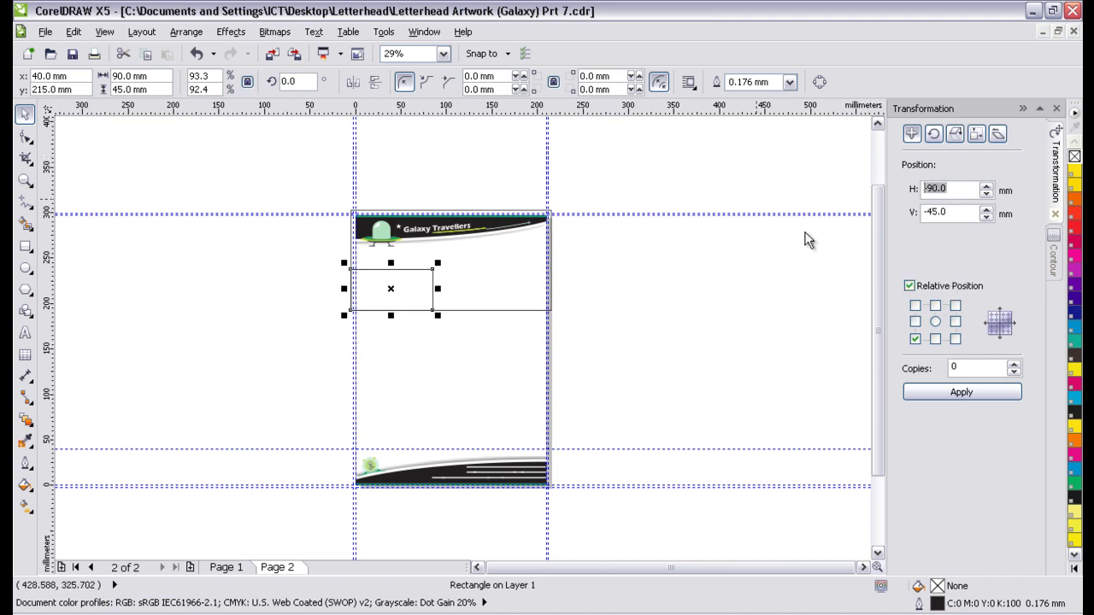
type("20")
key("Tab")
type("20")
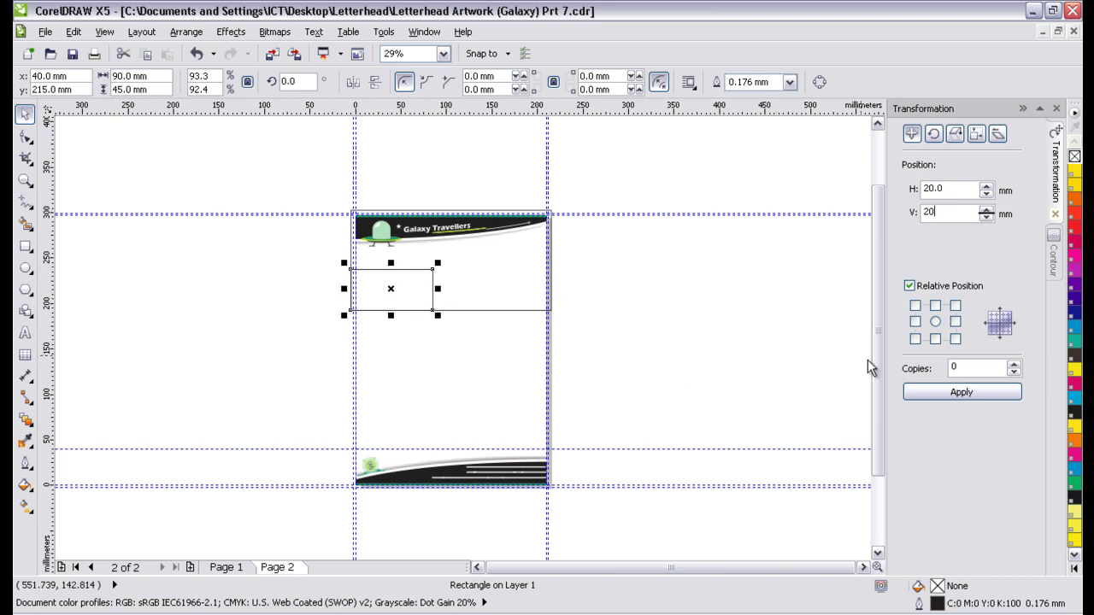
left_click(945, 392)
- Confirm the rectangle's lower-left corner sits at 15.0, 212.5 mm
left_click(335, 218)
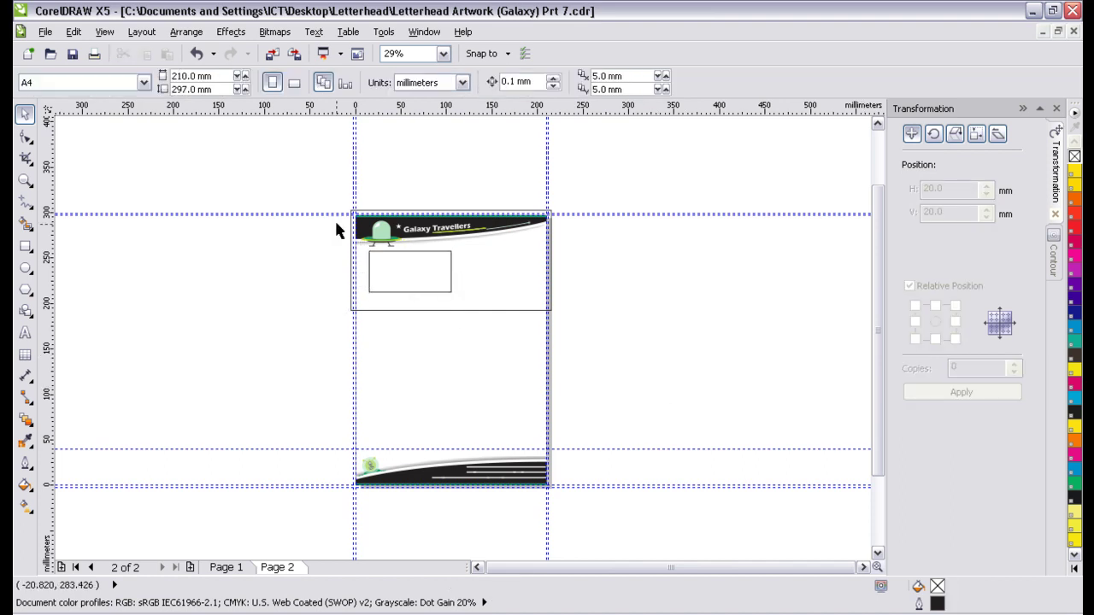
left_click(381, 251)
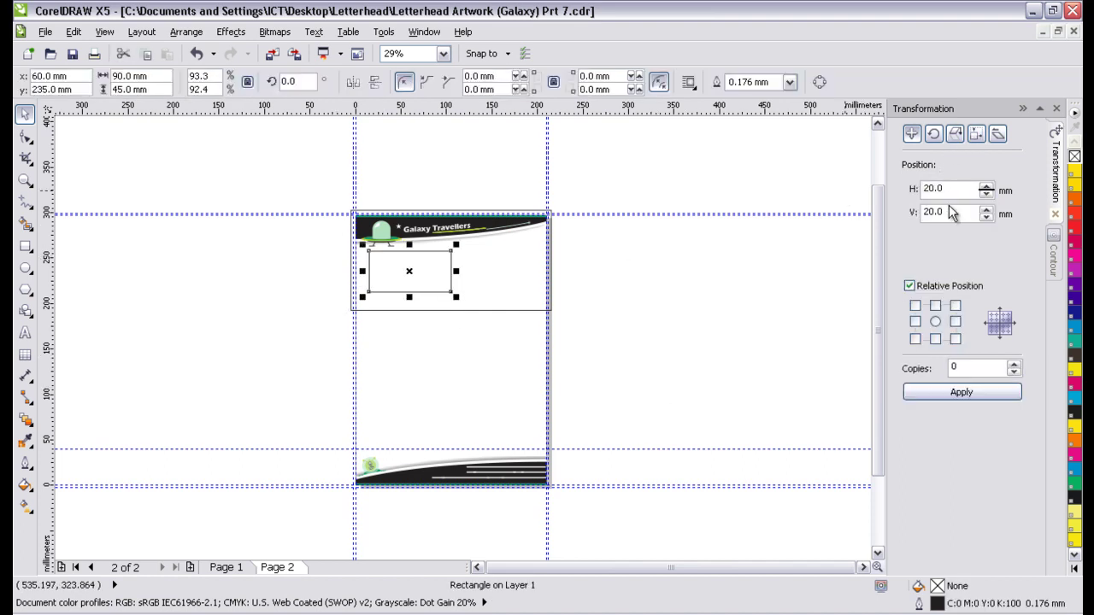
left_click(910, 286)
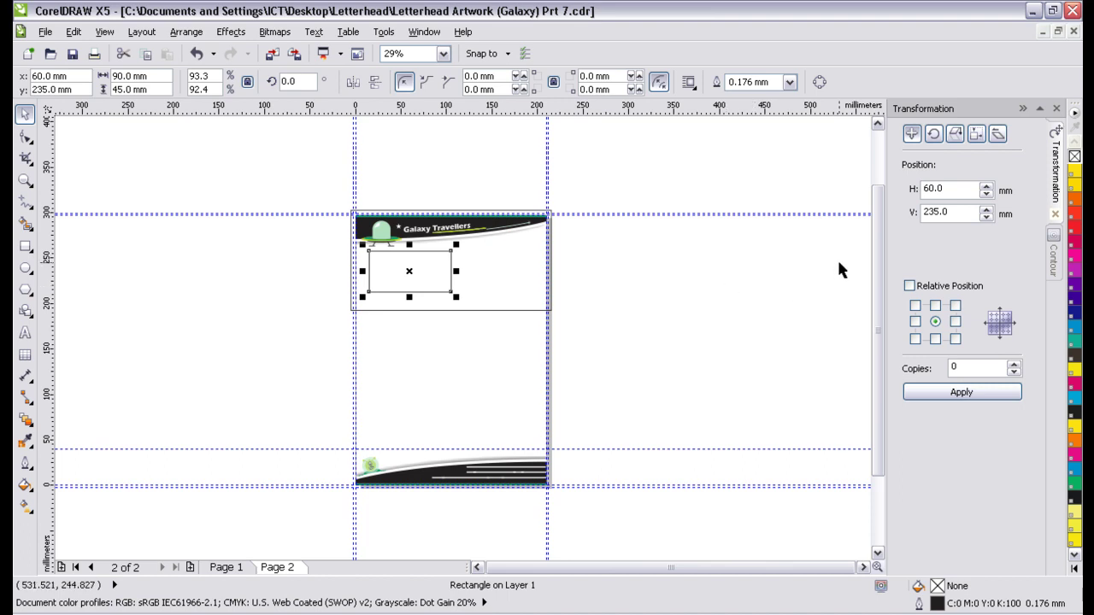
left_click(915, 339)
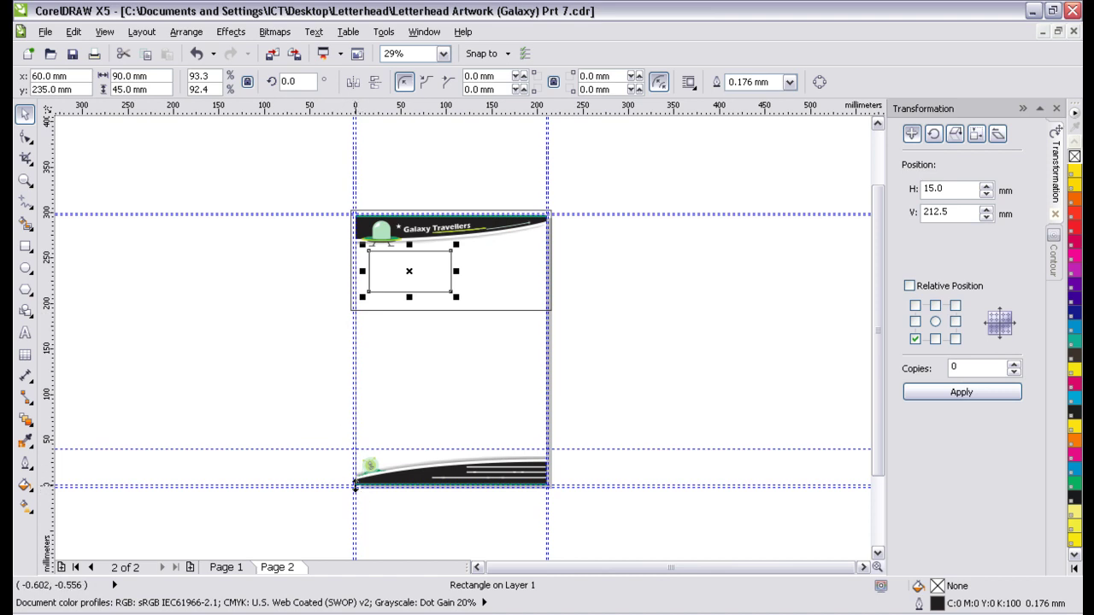
left_click(598, 294)
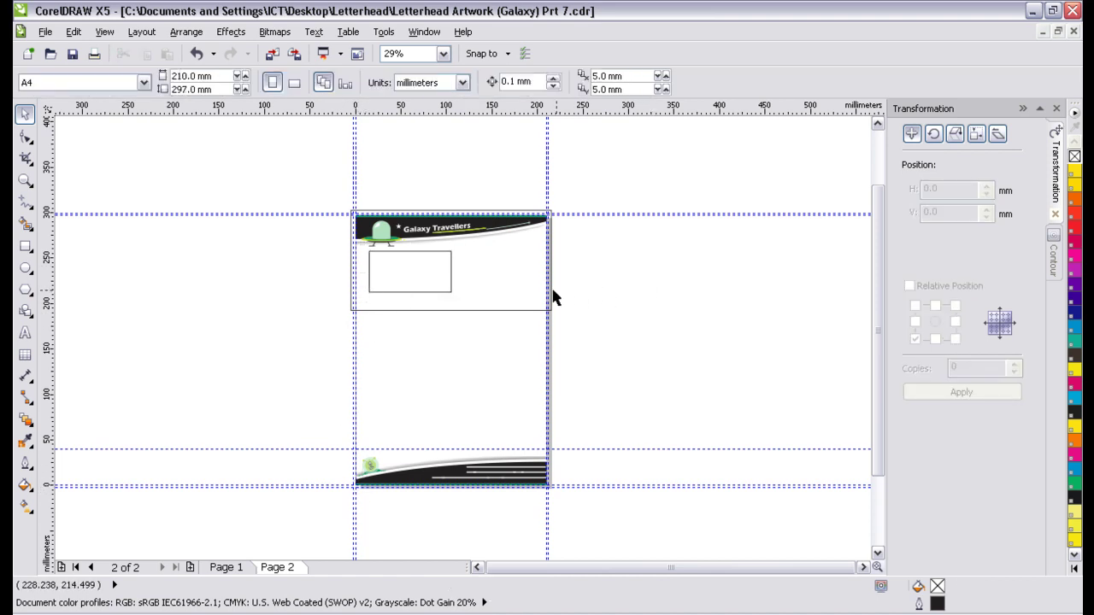
- Zoom into the header and fill the address rectangle with the UFO's pale green (PANTONE 344 CVC)
left_click(501, 296)
left_click(588, 386)
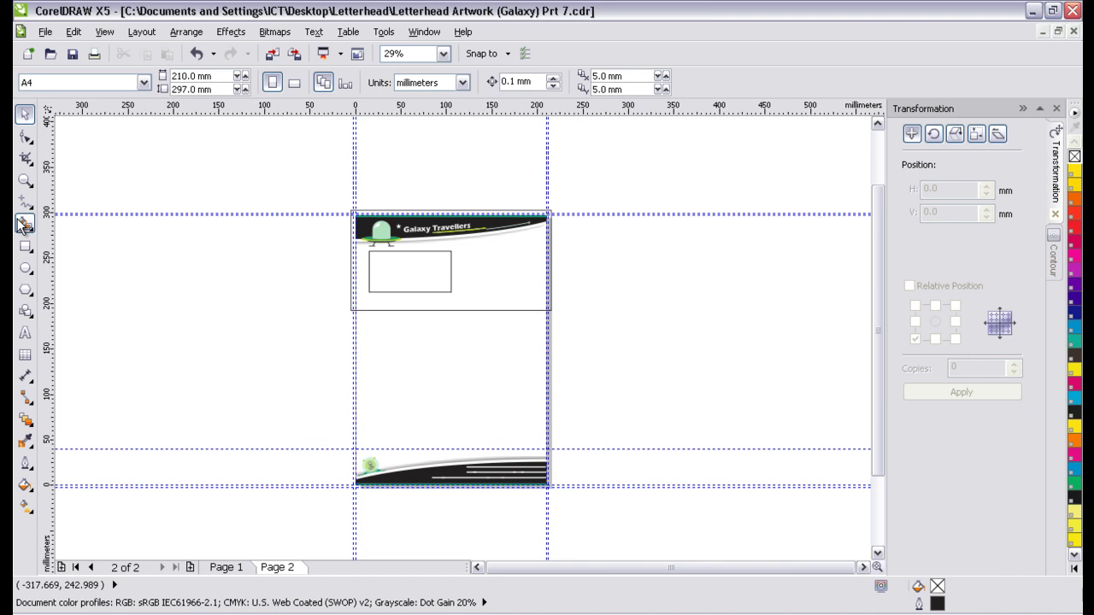
key("z")
left_click_drag(309, 372, 642, 191)
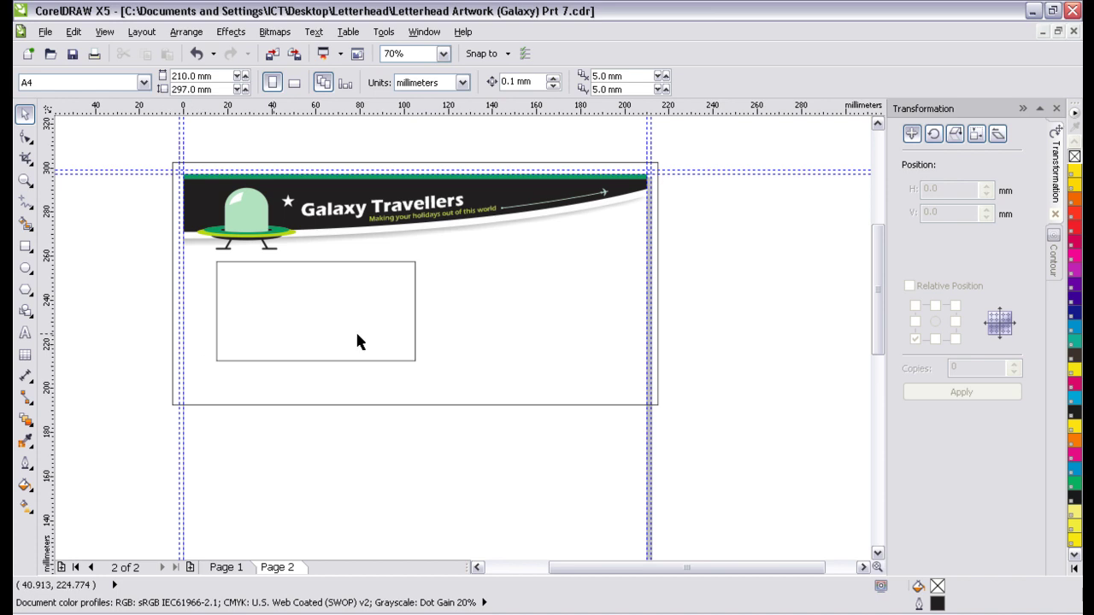
left_click(356, 300)
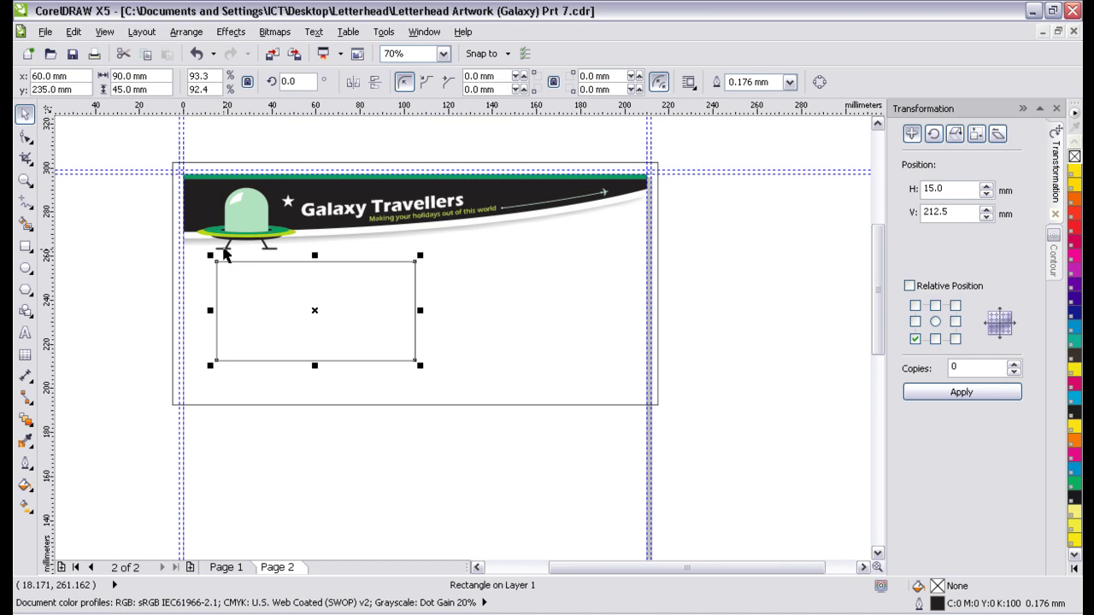
left_click(25, 441)
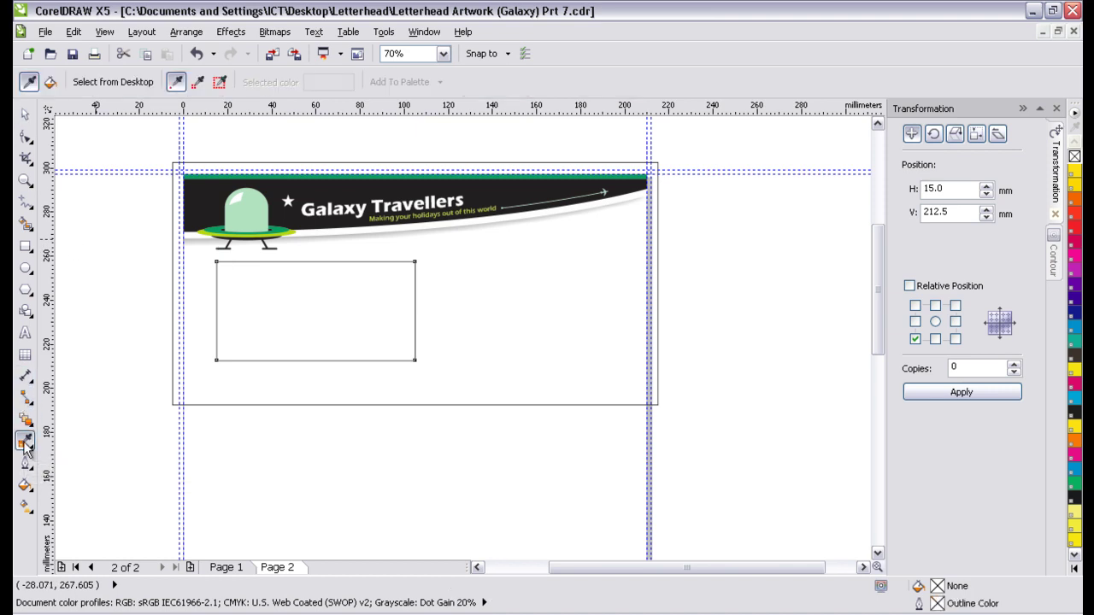
left_click(249, 206)
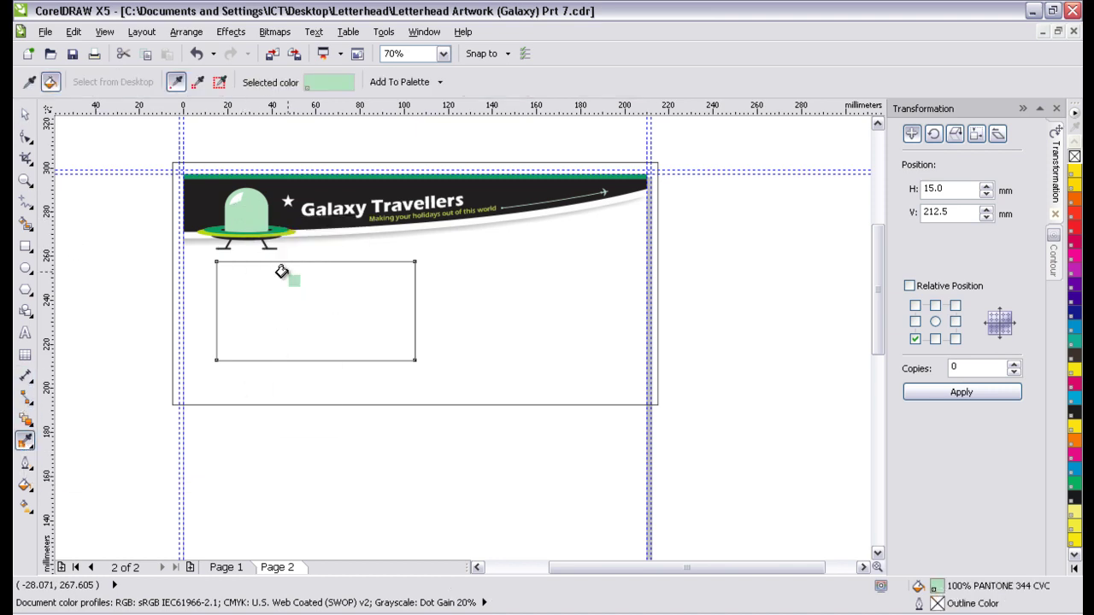
left_click(282, 286)
- Give the green rectangle slightly rounded corners of about 3.171 mm
left_click(24, 116)
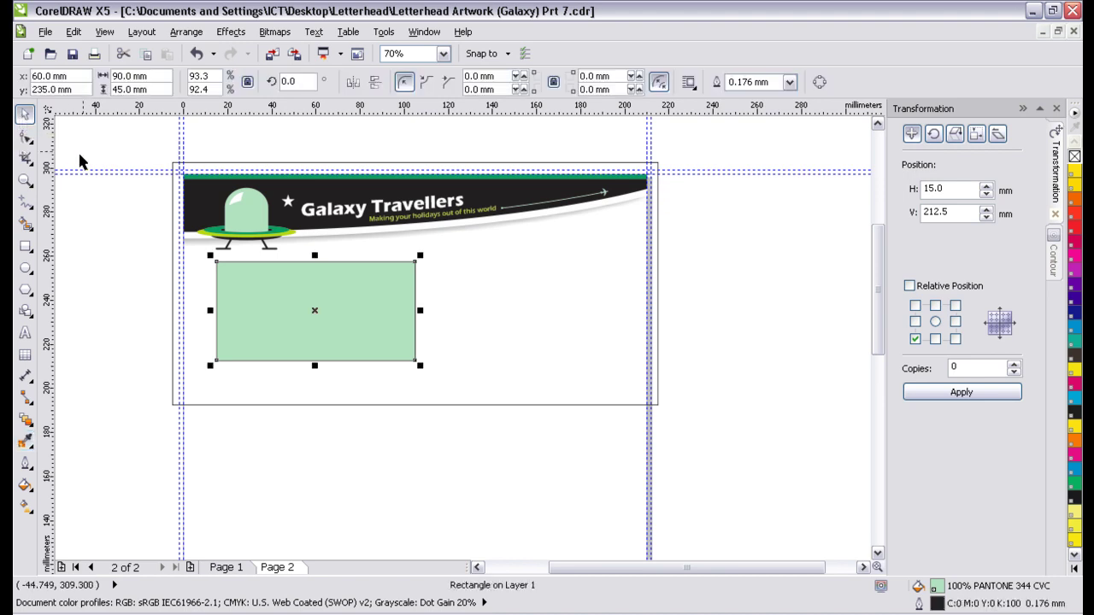
left_click(24, 137)
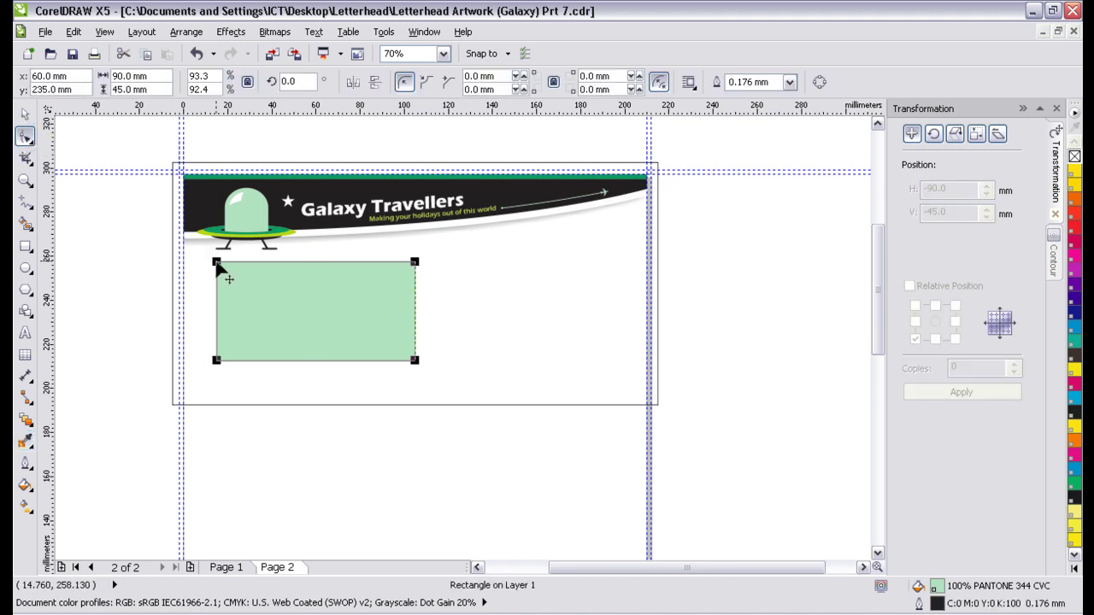
left_click_drag(216, 267, 219, 267)
- Set the green rectangle's corner radius to exactly 3 mm
left_click(24, 114)
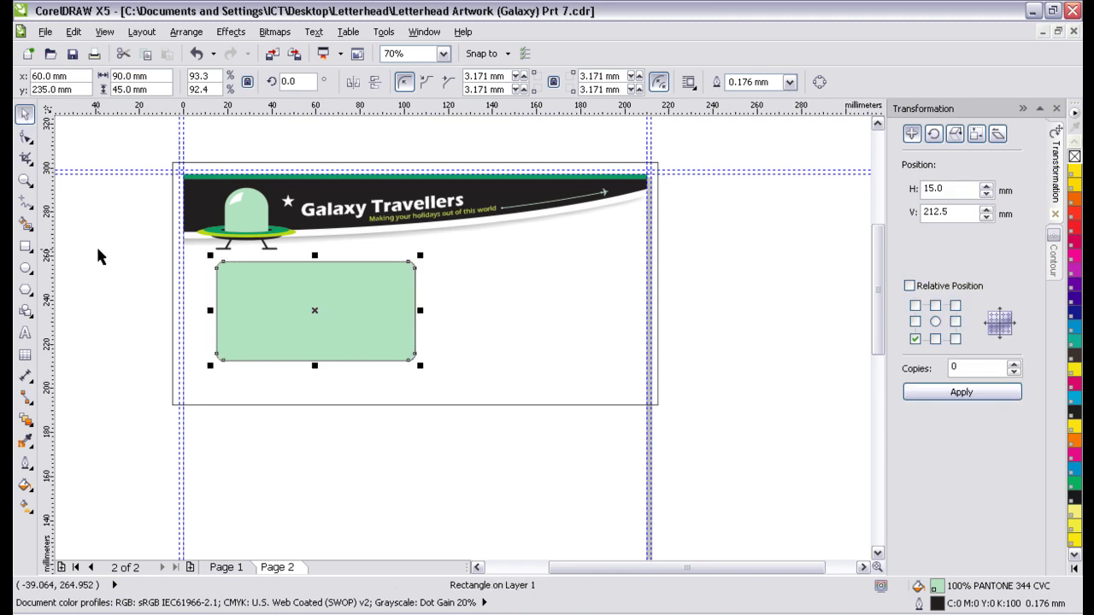
triple_click(487, 76)
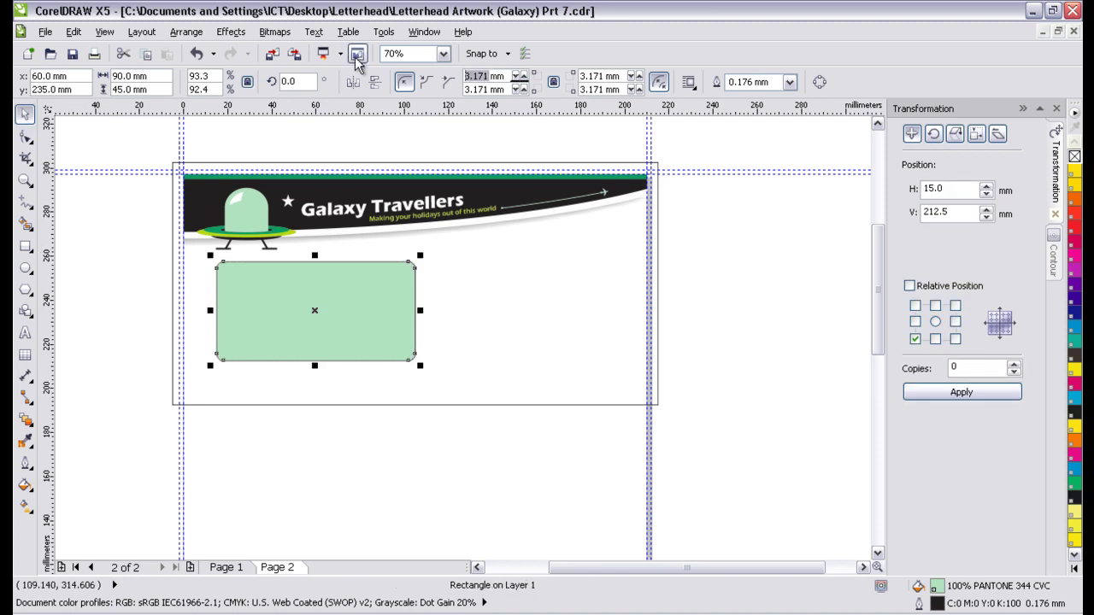
type("3")
key("Return")
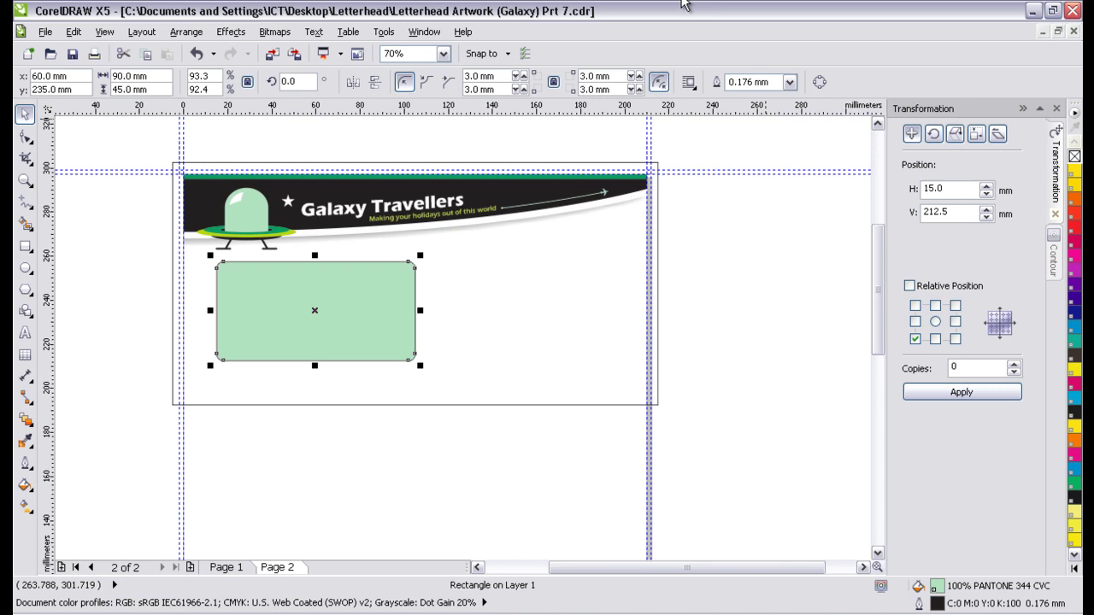
- Remove the green rectangle's outline and delete the large 220 × 110 mm frame
left_click(732, 370)
left_click(378, 305)
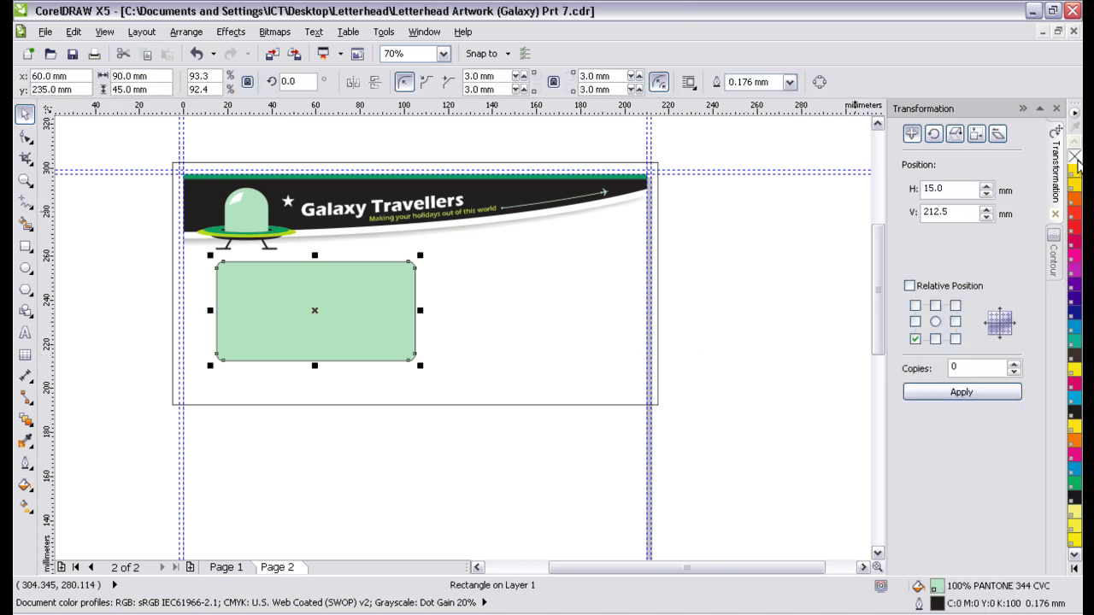
right_click(1075, 159)
left_click(751, 333)
key("Tab")
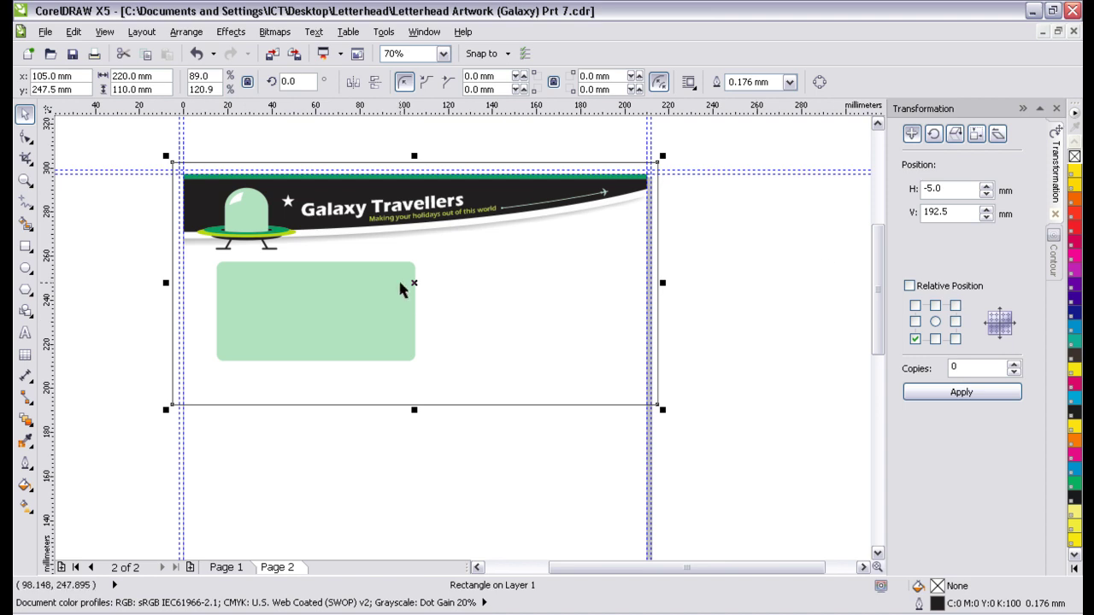
key("Delete")
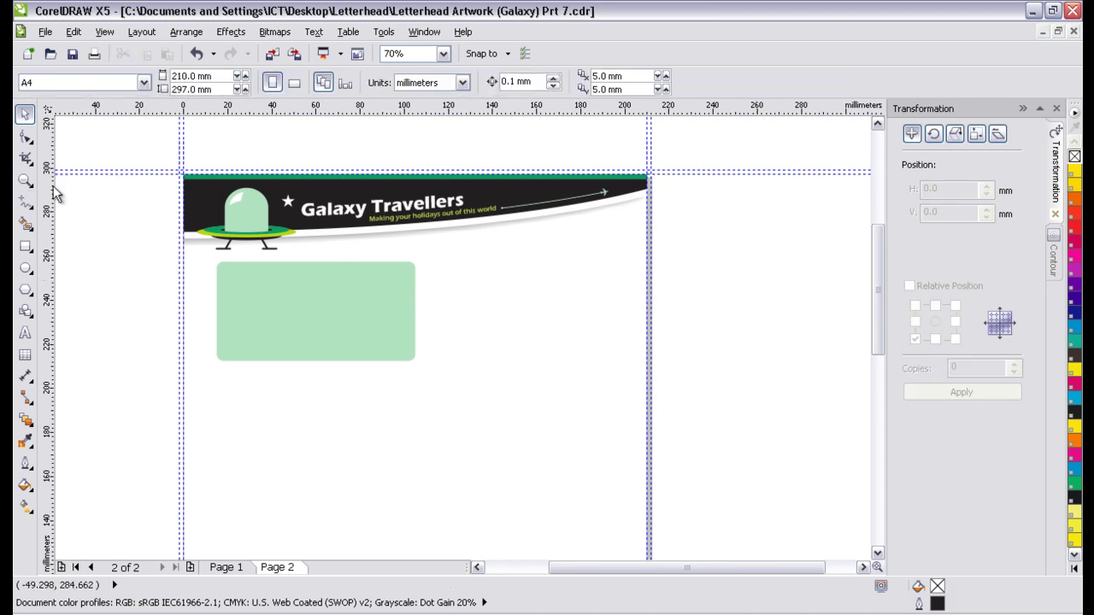
- Zoom out to the full letterhead page and marquee-select all 19 objects
left_click(25, 179)
scroll(474, 243, "down", 4)
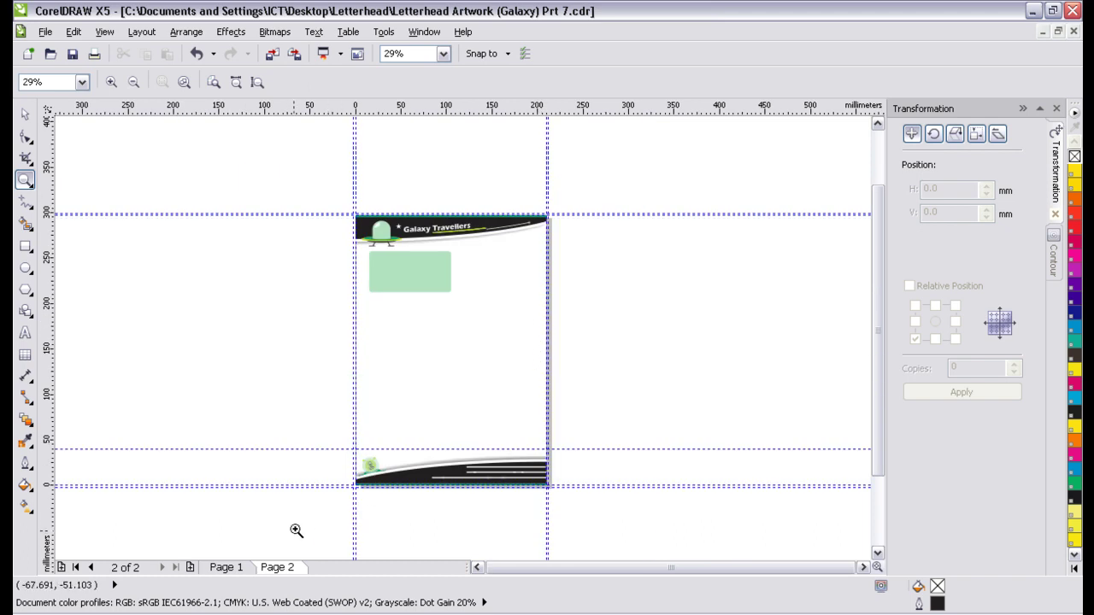
left_click(25, 114)
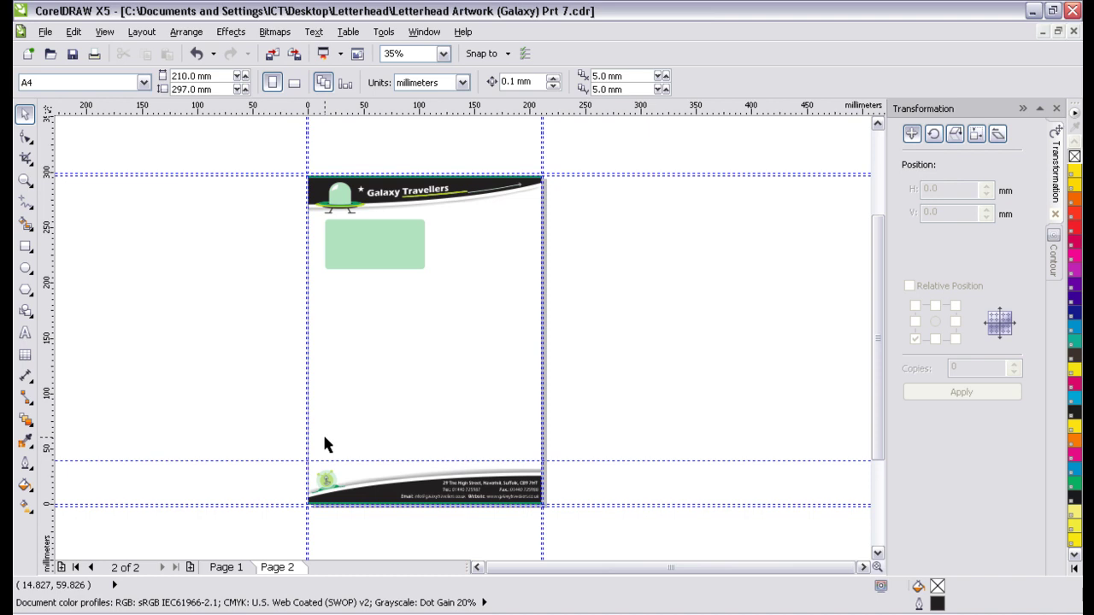
left_click_drag(260, 529, 593, 141)
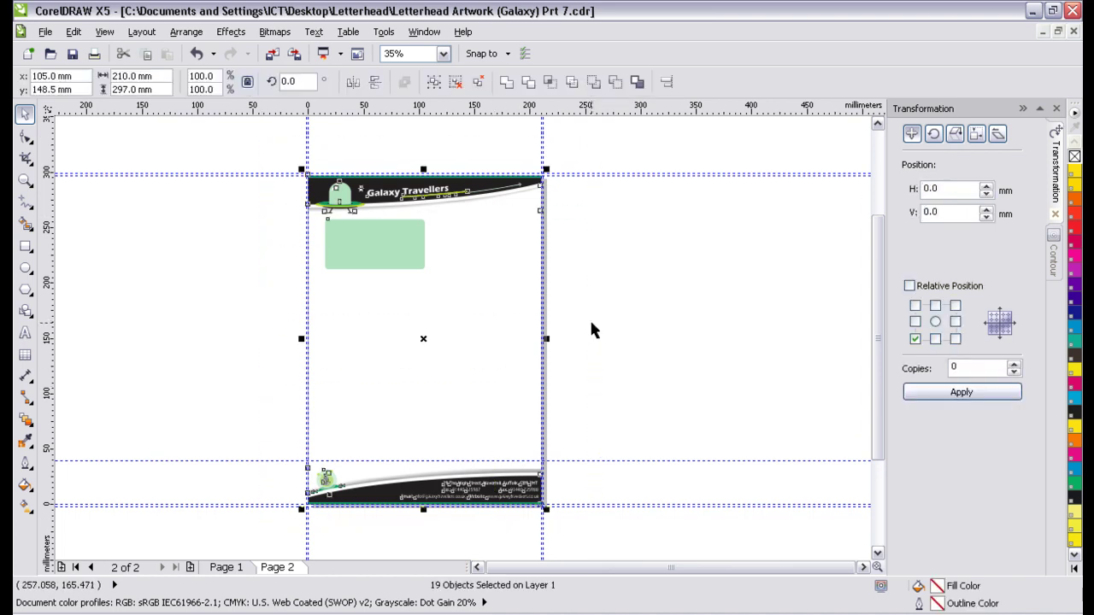
left_click(976, 133)
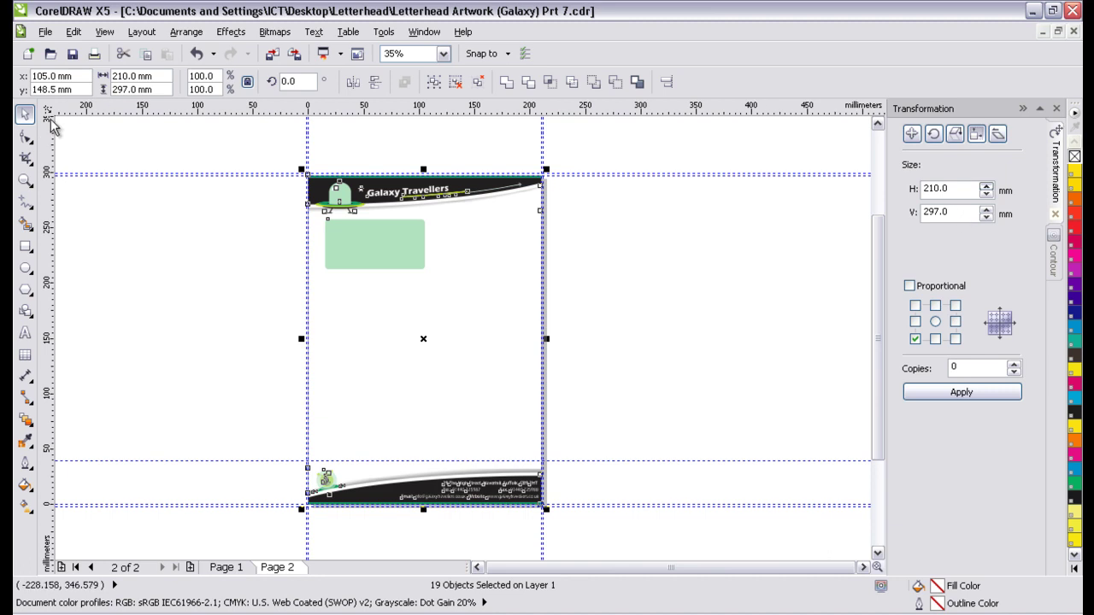
left_click(44, 33)
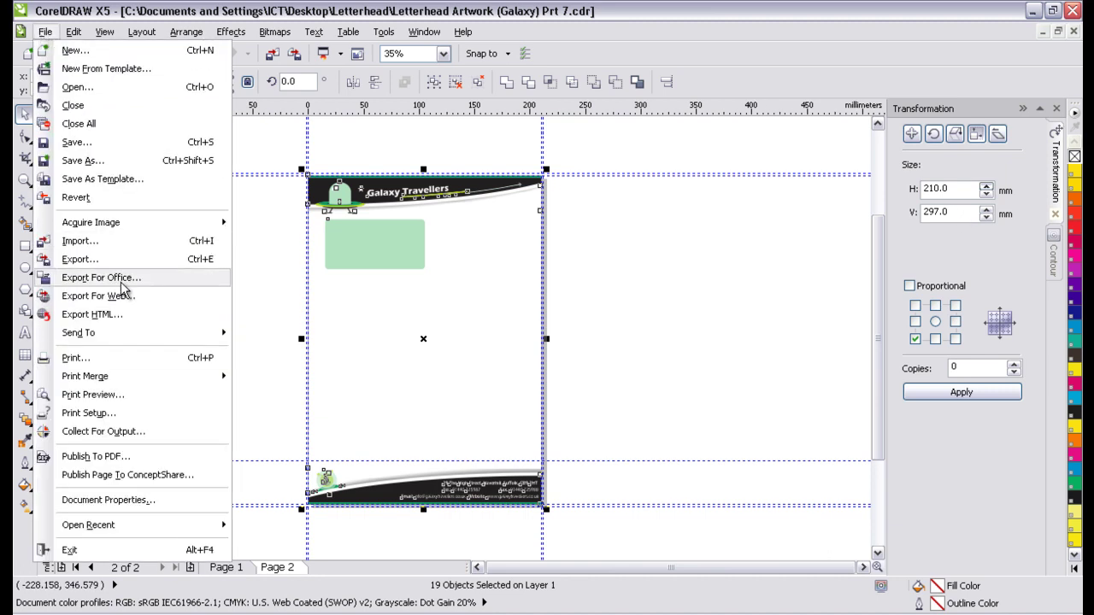
- Open Export For Web and choose the PNG 24-bit preset
left_click(524, 296)
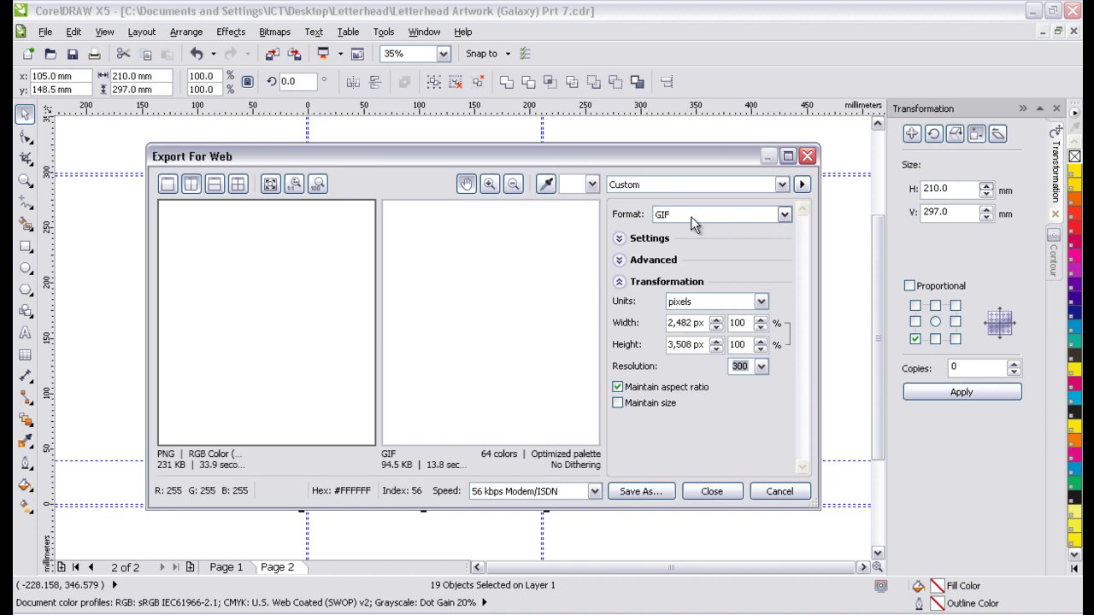
left_click(692, 184)
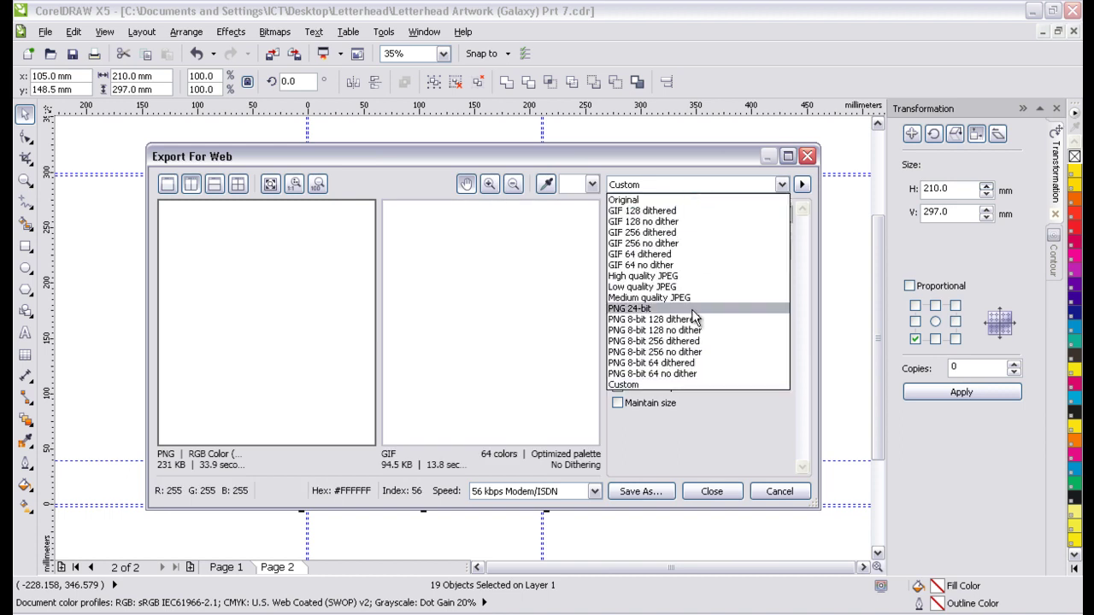
left_click(691, 309)
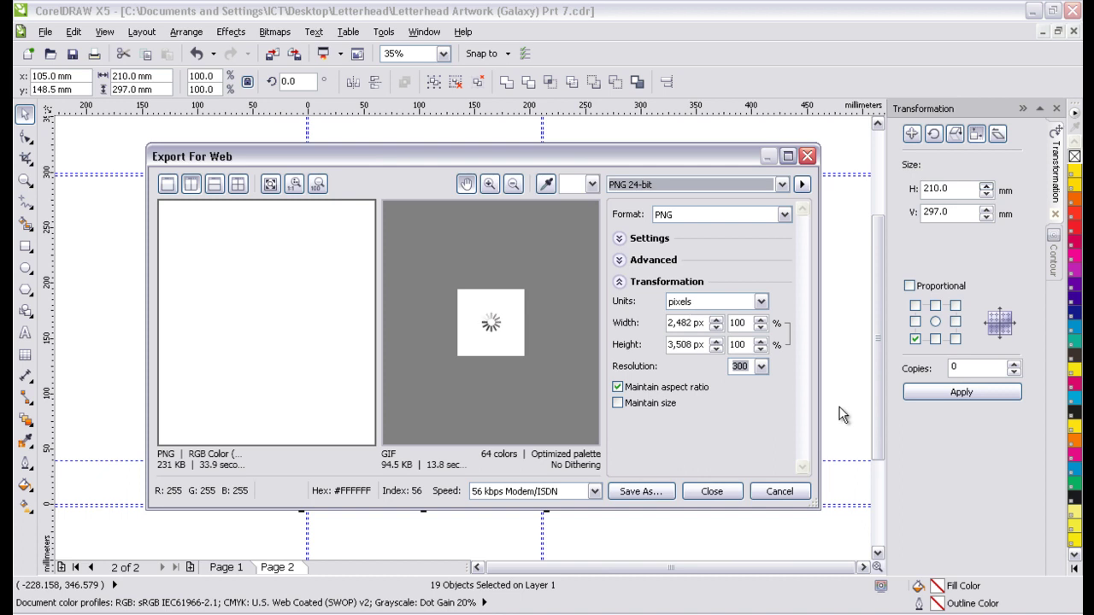
- Set the export size units to millimetres and the height to 297 mm
left_click(760, 303)
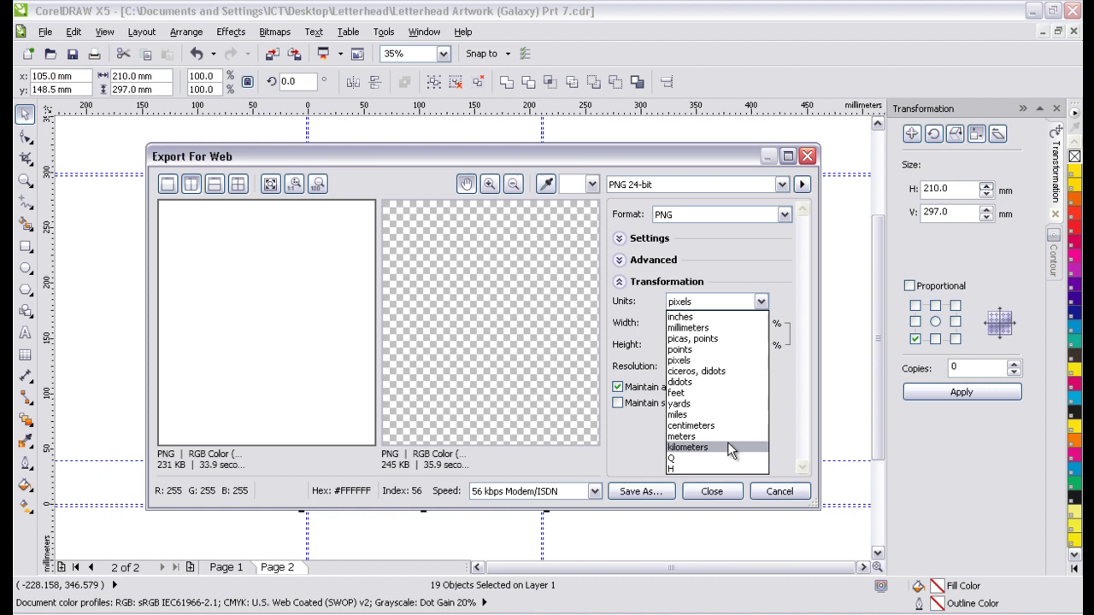
left_click(703, 330)
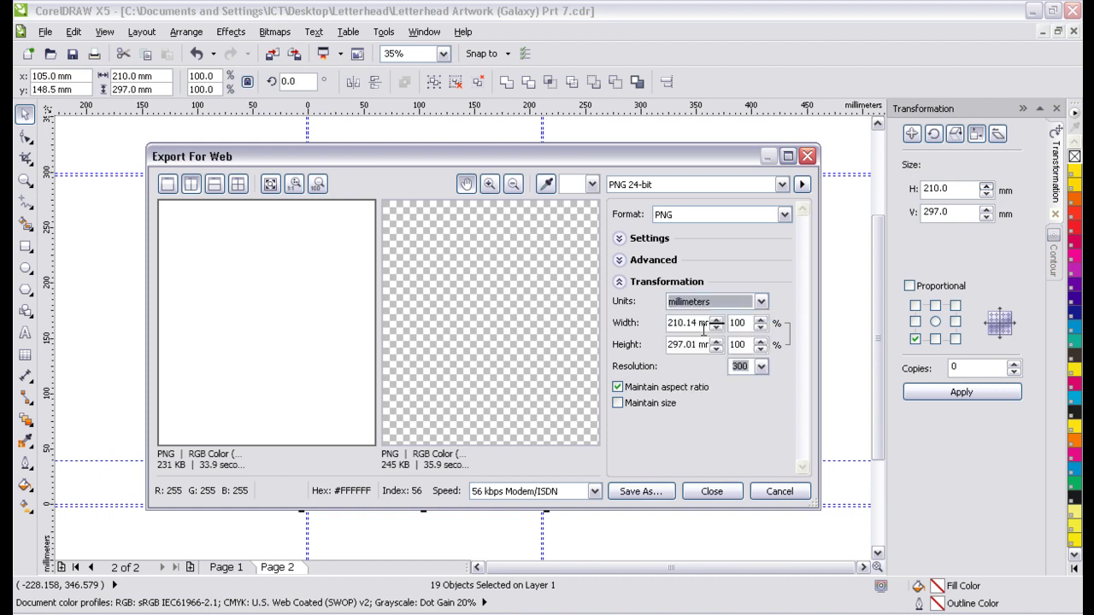
left_click(683, 318)
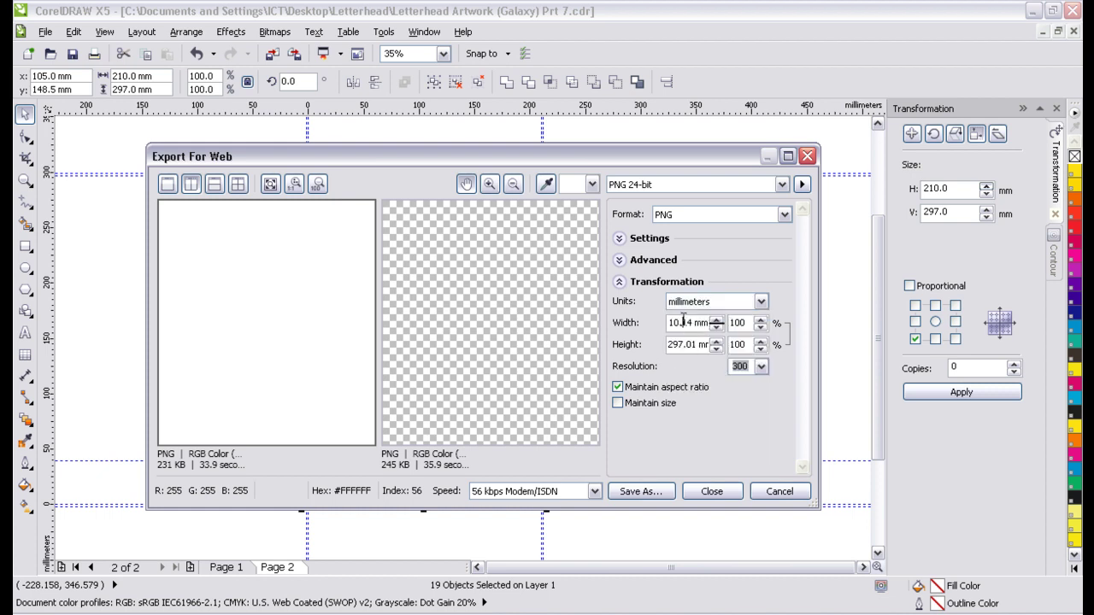
left_click_drag(682, 318, 816, 325)
key("BackSpace")
left_click(688, 345)
double_click(688, 344)
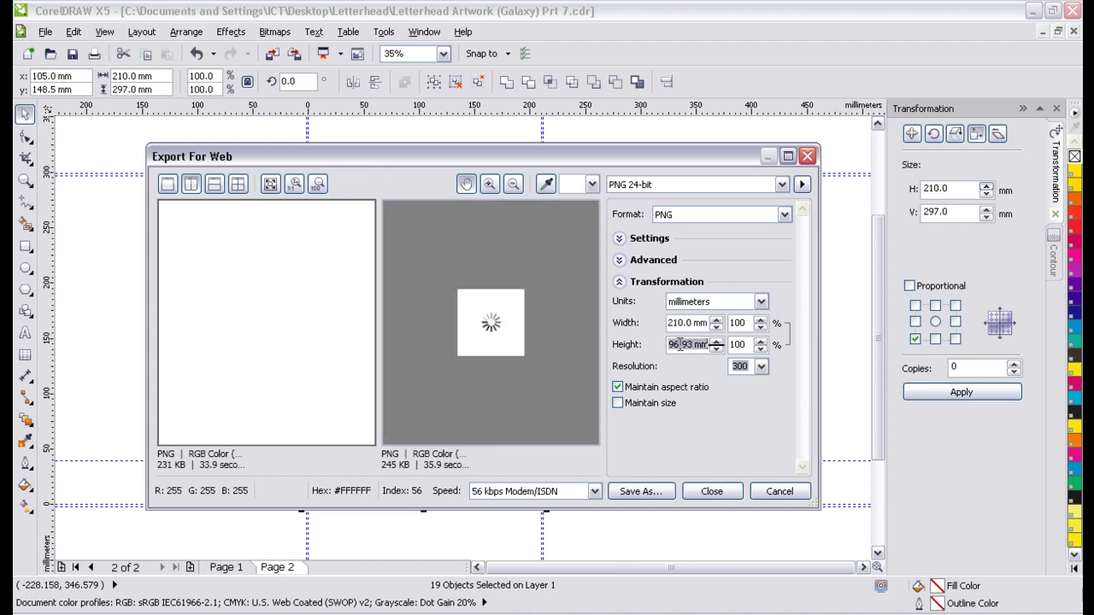
key("BackSpace")
type("92")
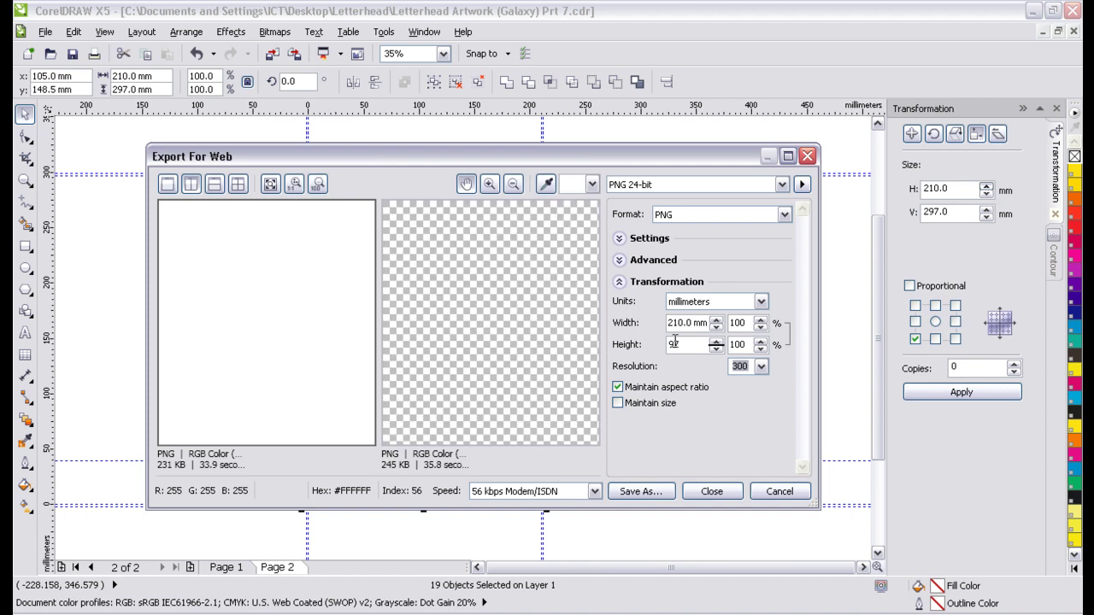
key("BackSpace")
key("BackSpace")
type("297")
key("Tab")
- Unlock the aspect ratio, set the width to 210 mm and keep resolution 300
left_click(616, 387)
left_click(673, 323)
key("BackSpace")
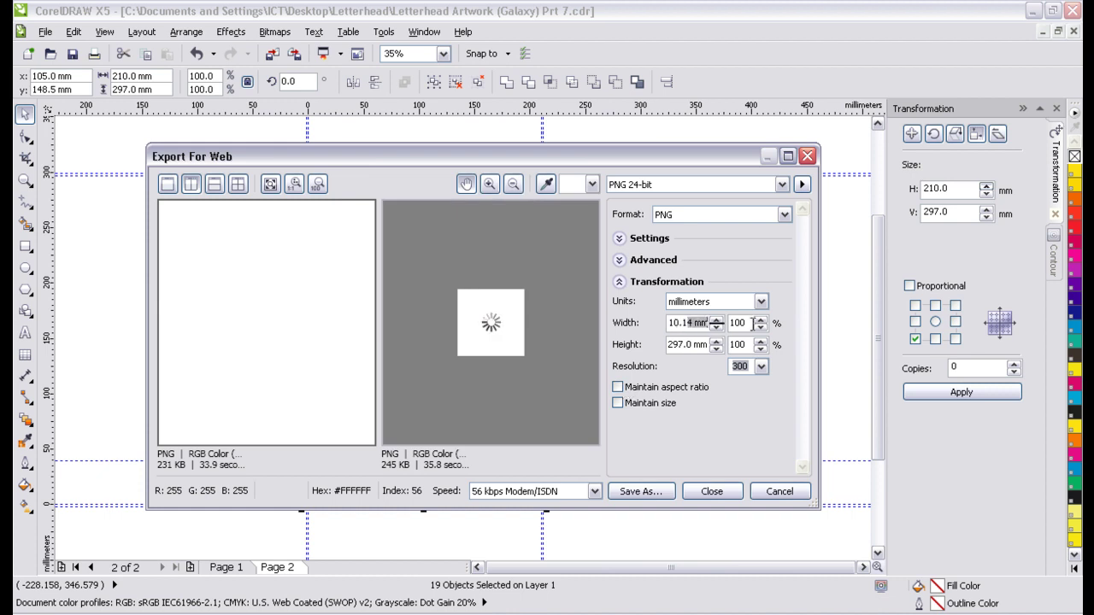
key("Delete")
key("Delete")
key("Delete")
key("Delete")
key("Delete")
key("Delete")
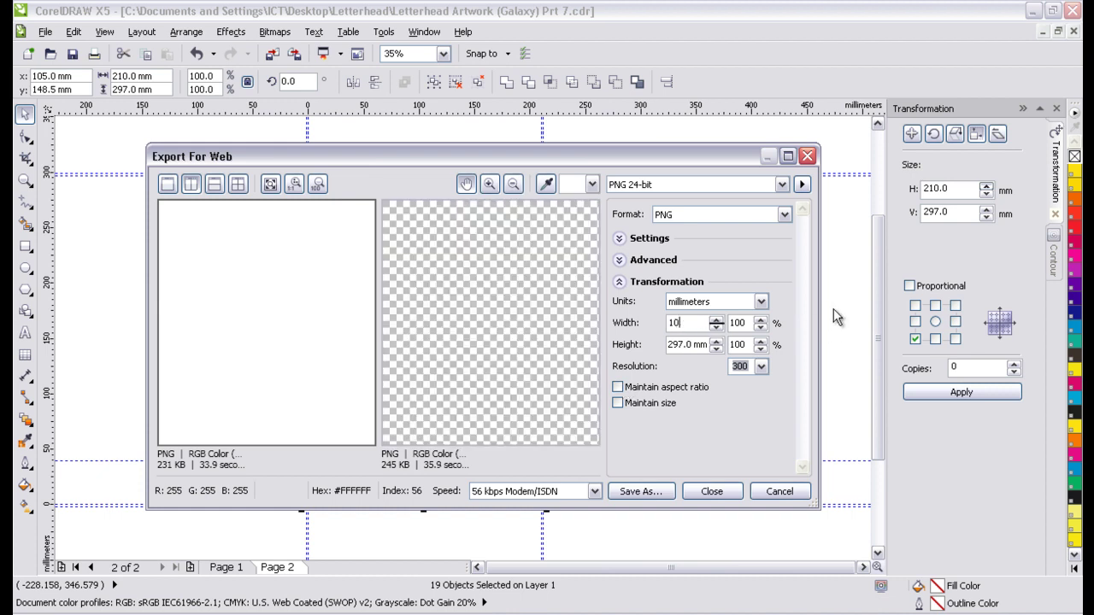
key("Tab")
double_click(740, 368)
- Turn off PNG transparency and view the whole letterhead page in the previews
left_click(620, 259)
left_click(621, 240)
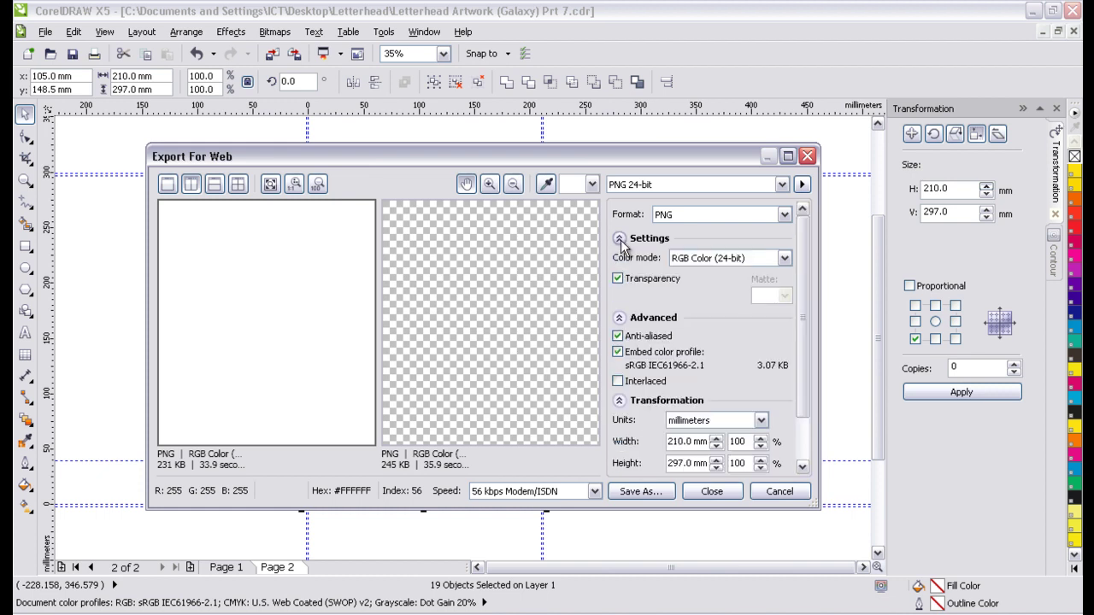
left_click(617, 279)
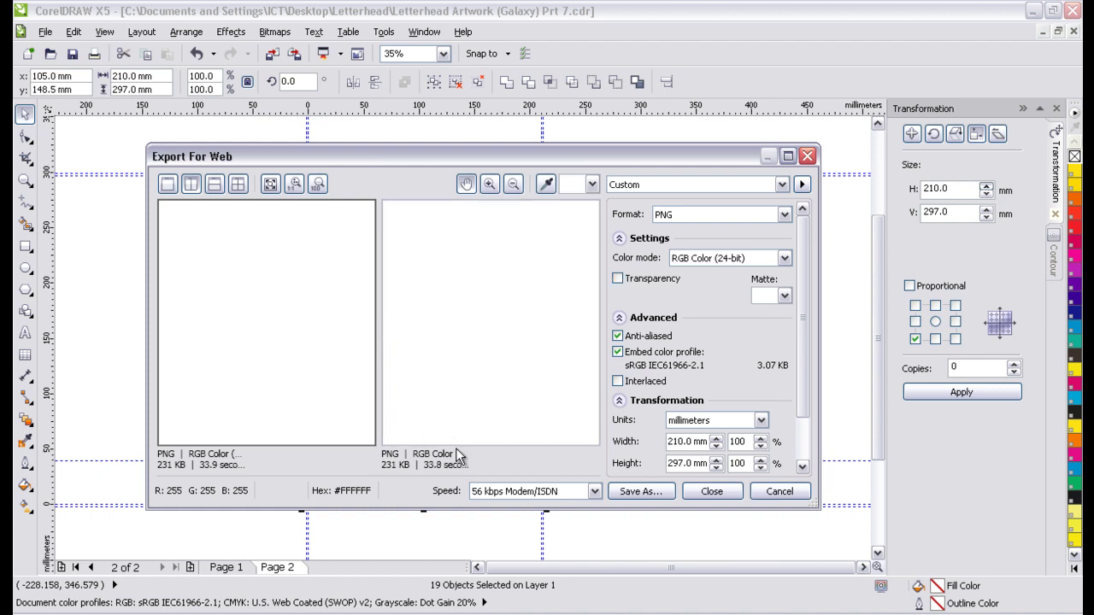
left_click(512, 184)
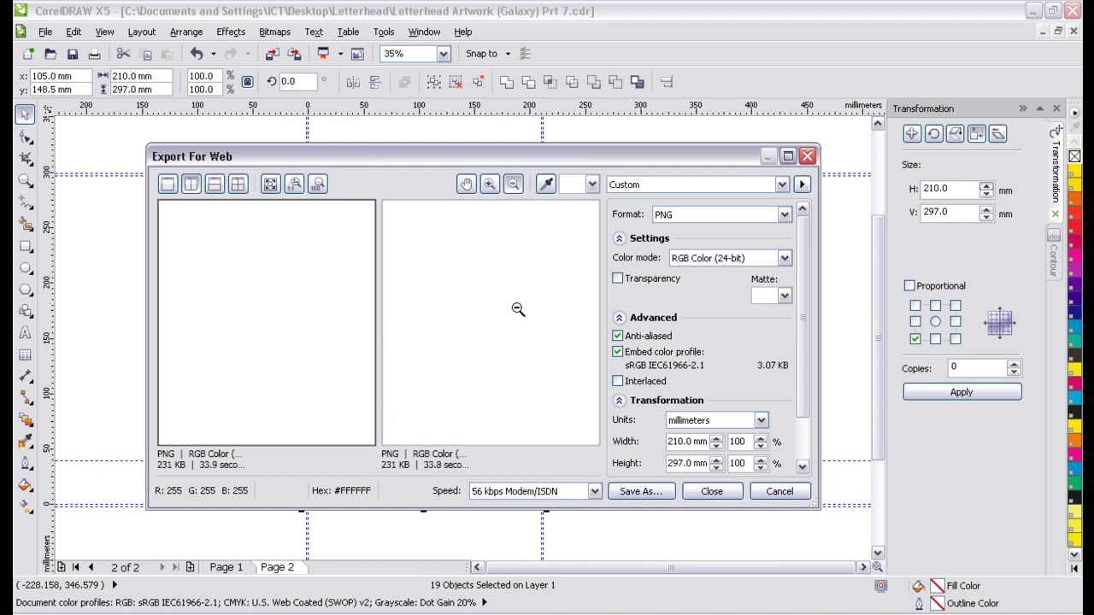
left_click(482, 245)
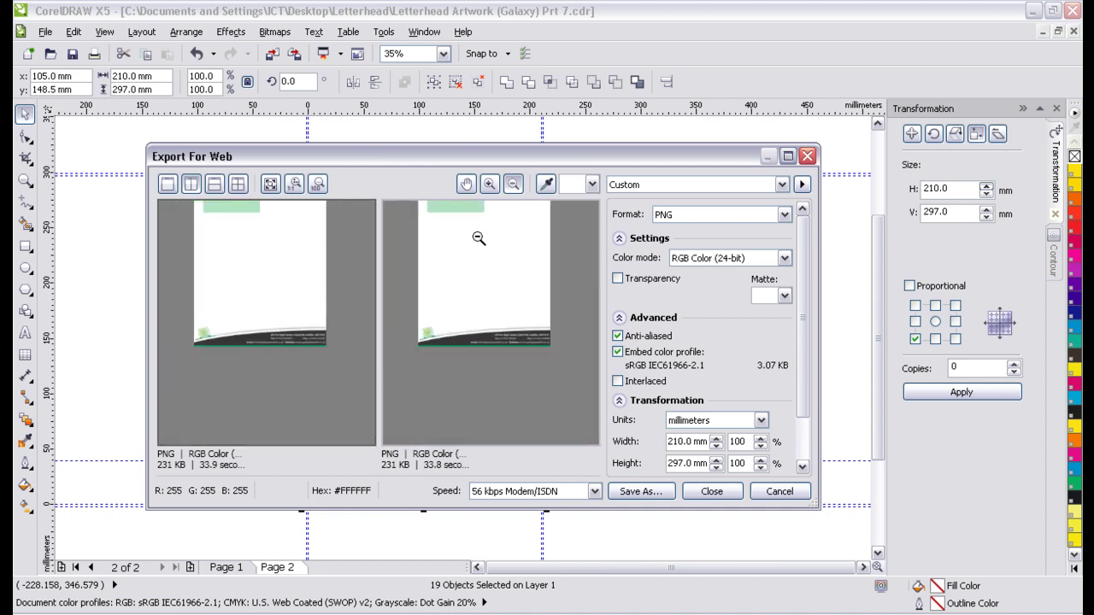
left_click(466, 184)
left_click_drag(466, 215, 476, 284)
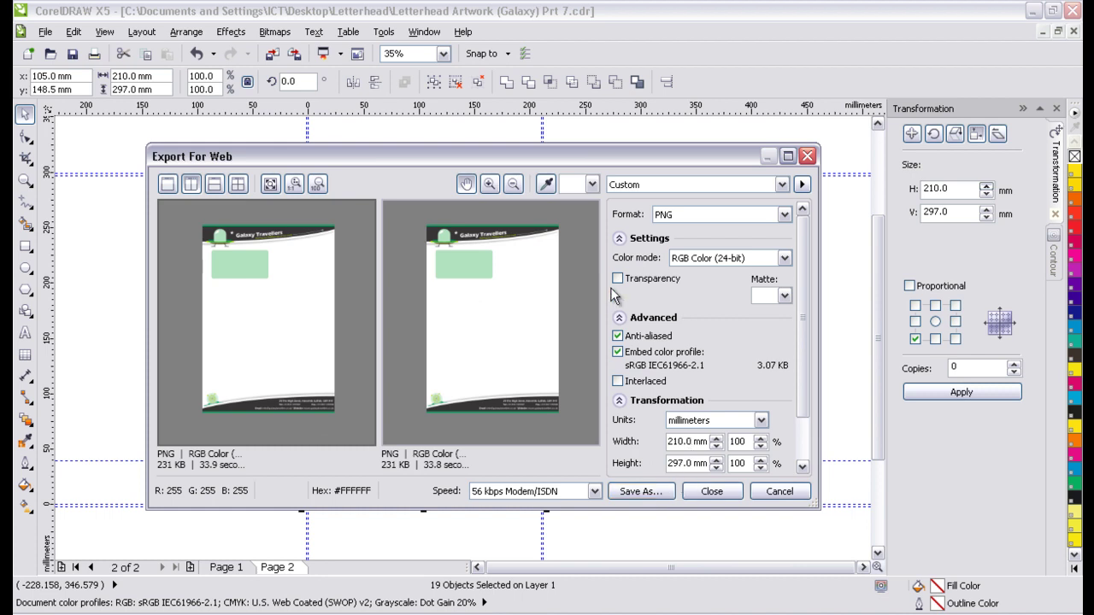
- Collapse the export settings sections and proceed to Save As
left_click(619, 238)
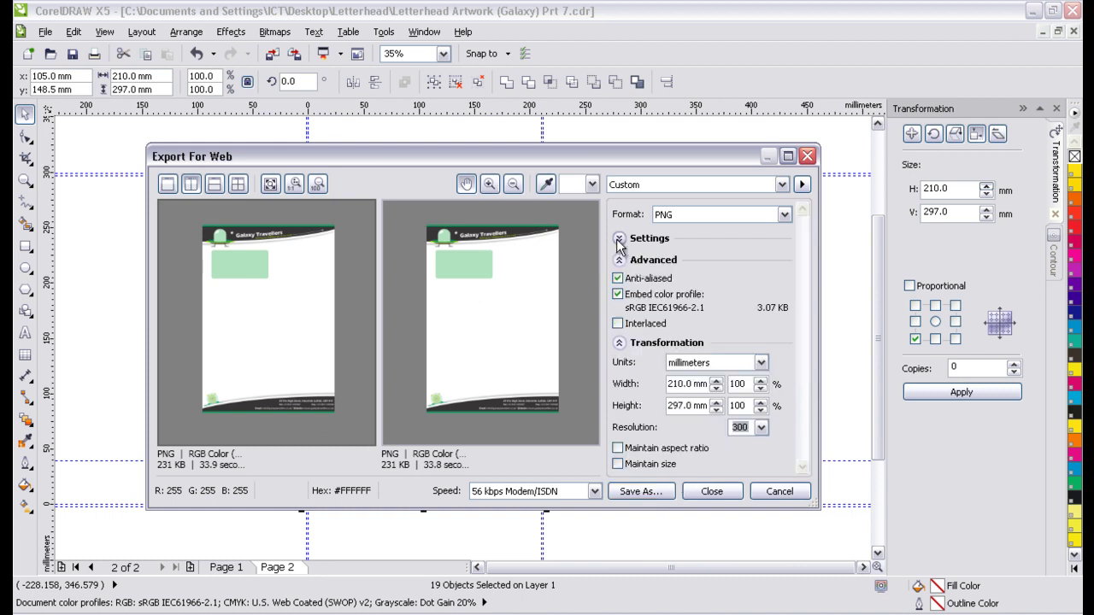
left_click(619, 261)
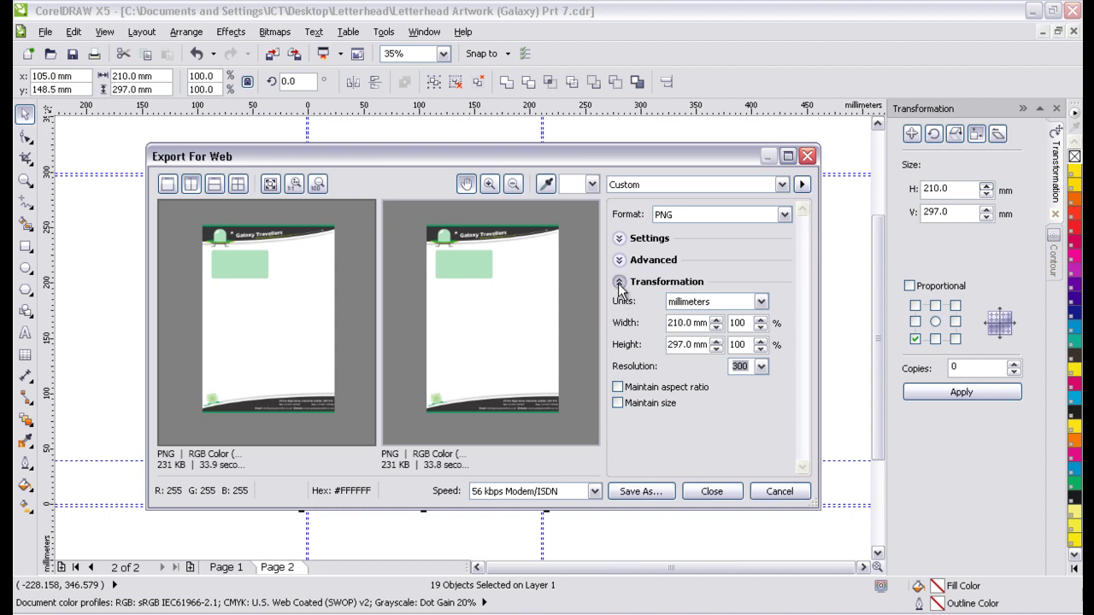
left_click(619, 282)
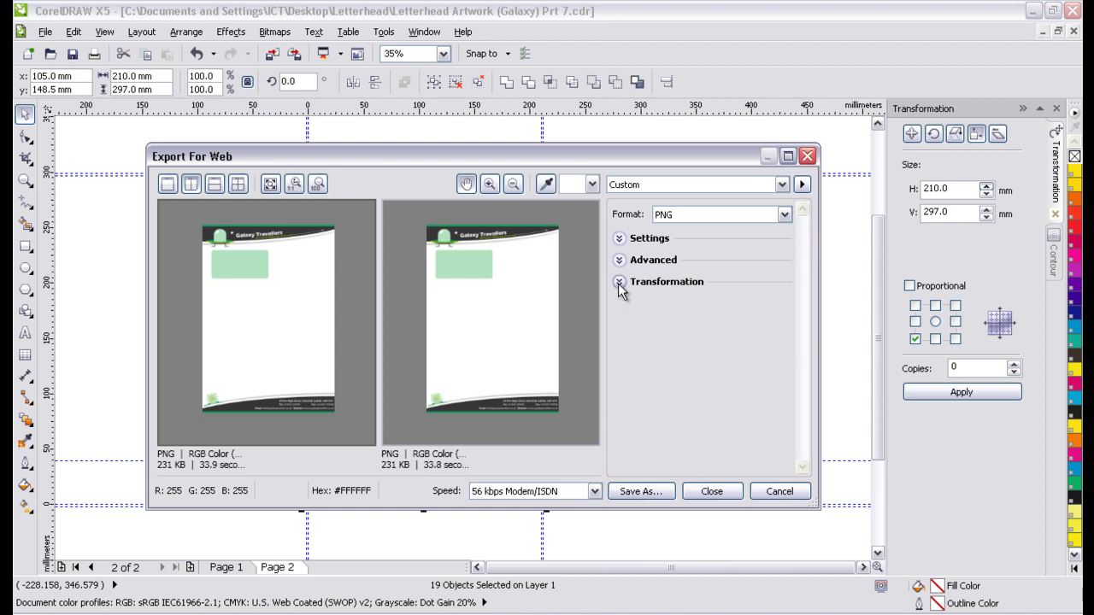
left_click(649, 493)
left_click(647, 493)
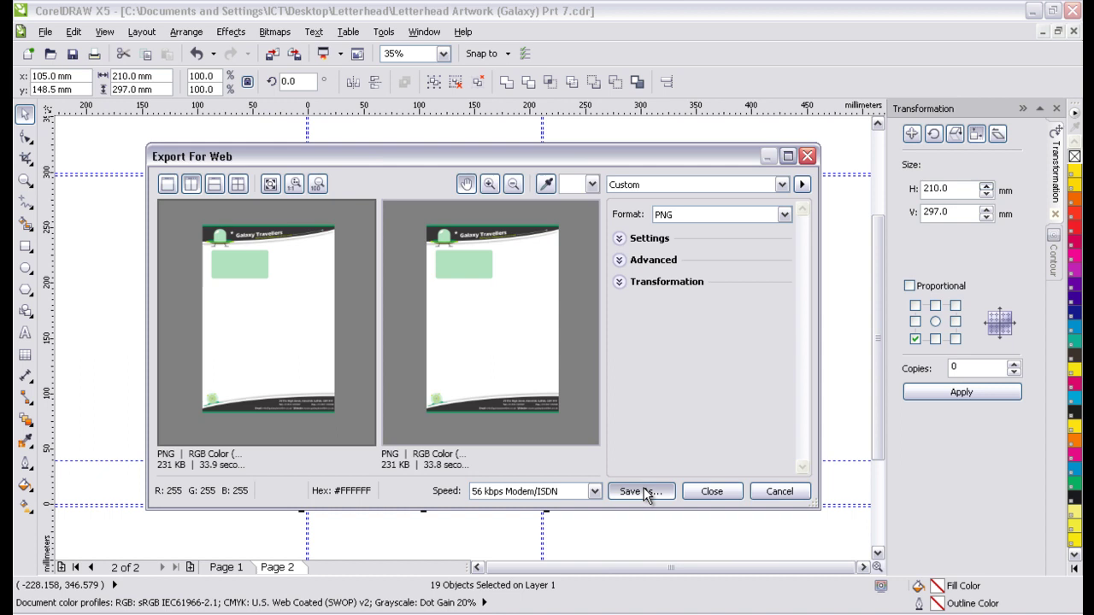
- Save the export as 'Letter Mock-up.png' in the Desktop Letterhead folder
left_click(362, 280)
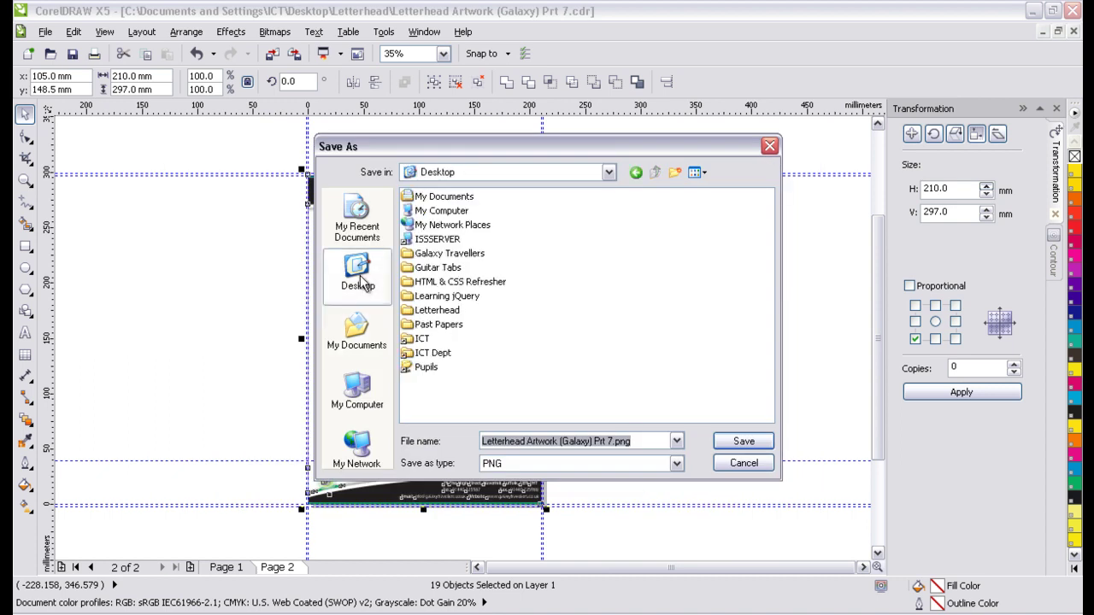
double_click(422, 312)
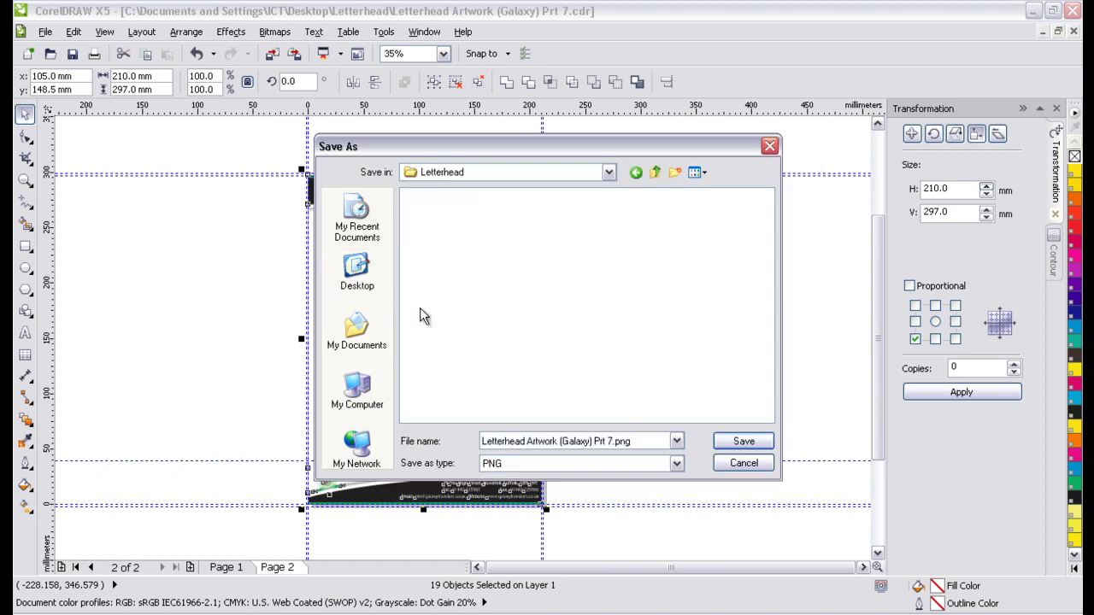
left_click(612, 441)
left_click(612, 441)
left_click_drag(612, 441, 101, 400)
type("Letter")
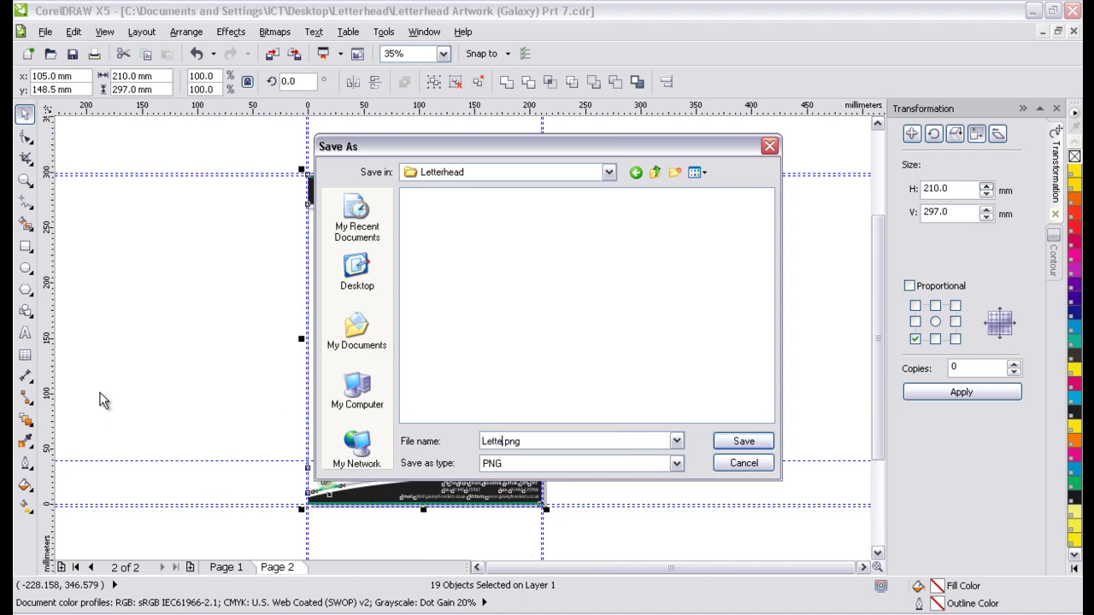
key("alt+space")
key("Escape")
type("-mode")
key("BackSpace")
type("ckup")
left_click(514, 441)
key("BackSpace")
key("BackSpace")
type("M")
key("Right")
key("Right")
key("Right")
type("-")
left_click(743, 442)
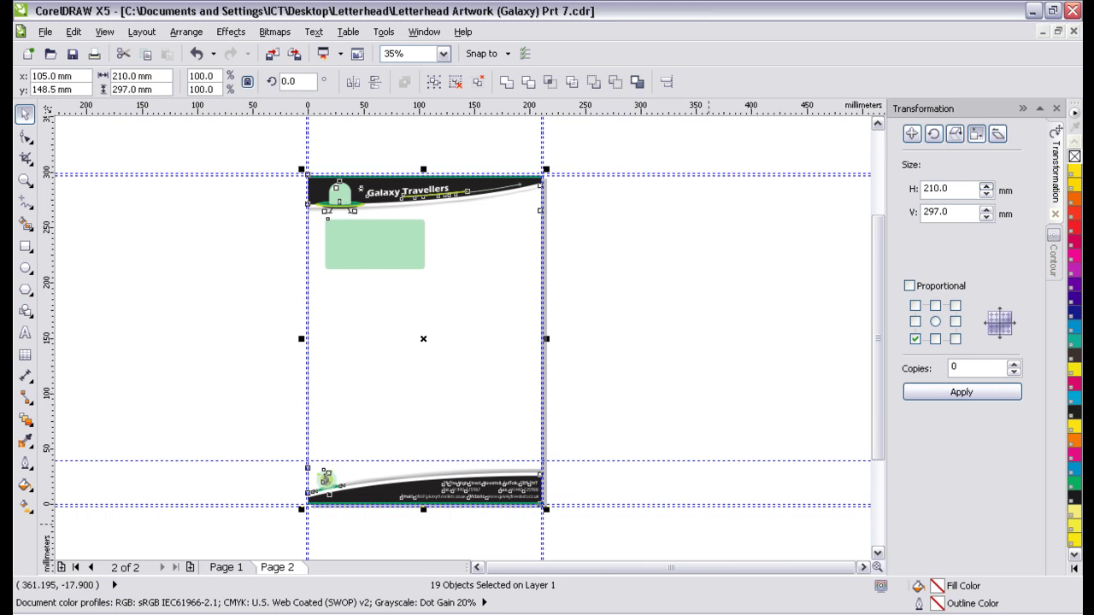
- Open Letter Mock-up.png from the Letterhead folder in the image previewer
left_click(423, 608)
scroll(908, 508, "down", 1)
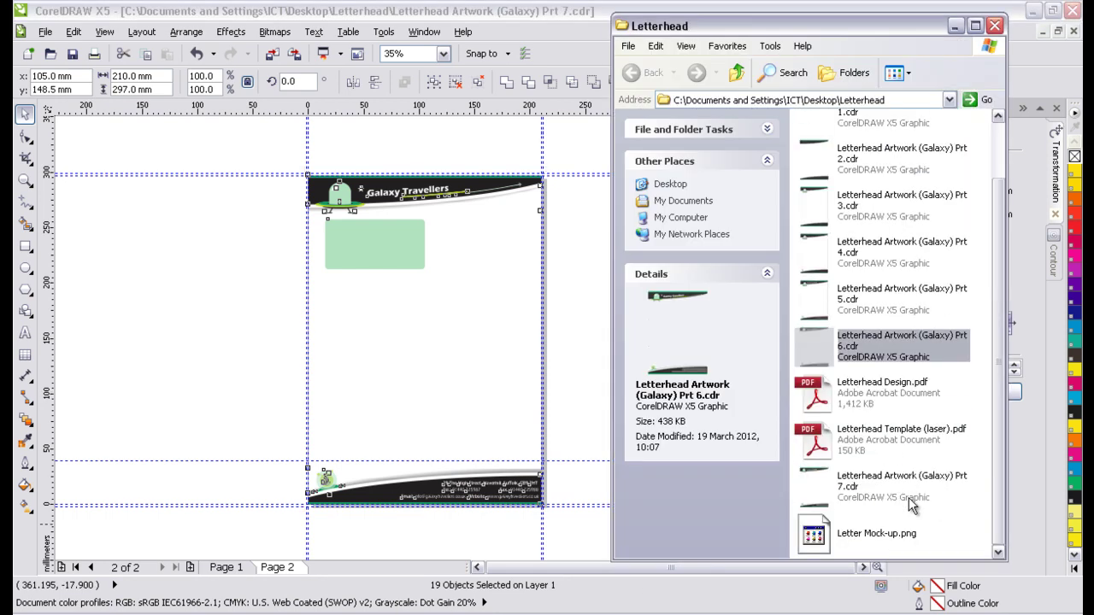
left_click(816, 534)
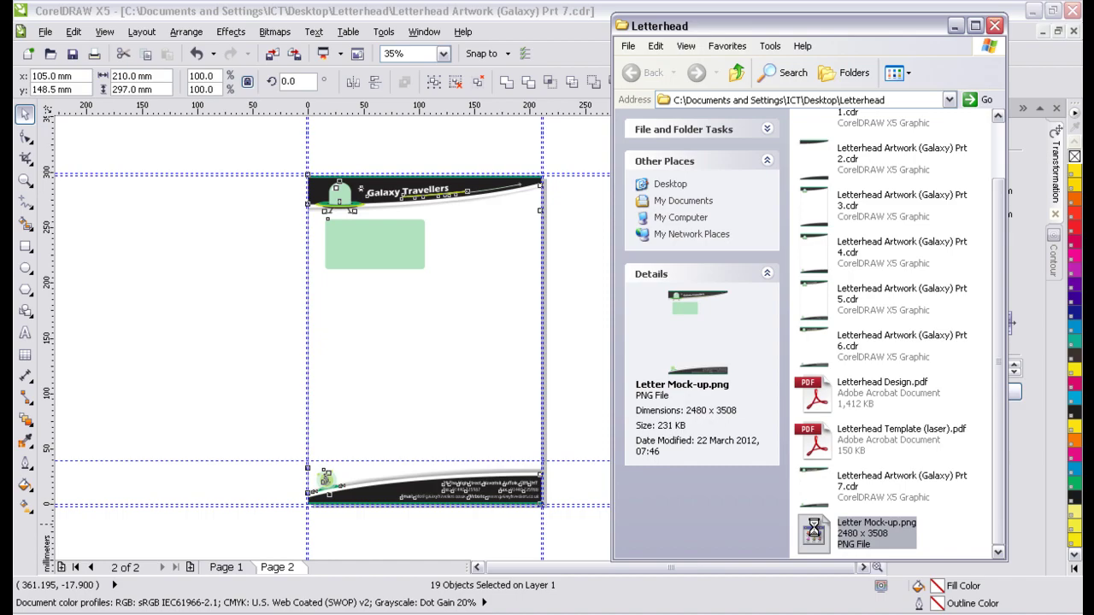
right_click(816, 534)
left_click(884, 253)
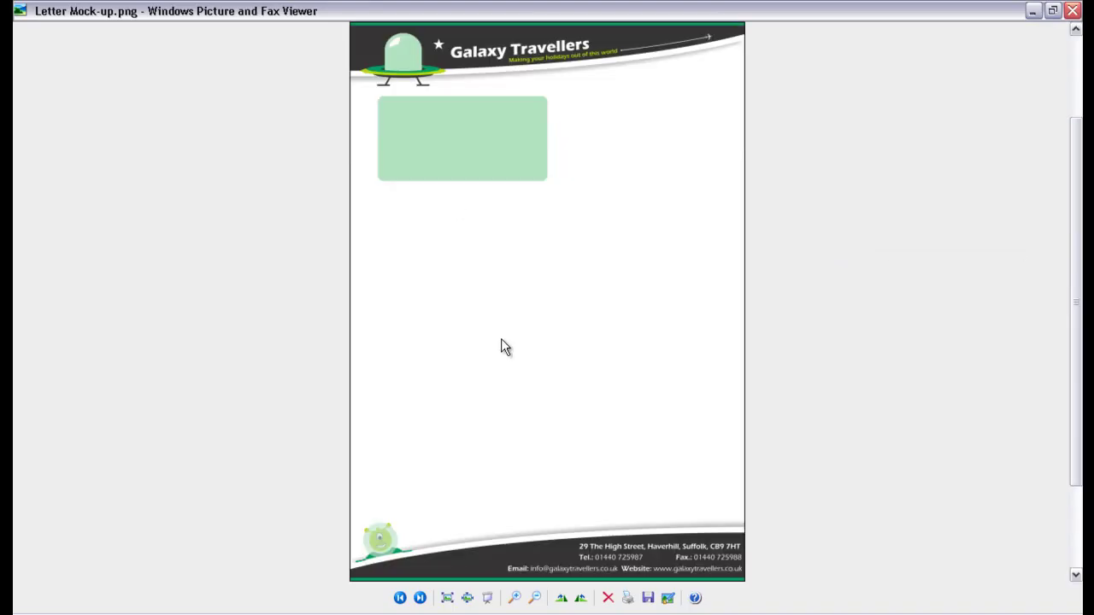
- Fit the whole letter mock-up in view, then close the viewer and Letterhead folder
scroll(501, 346, "up", 1)
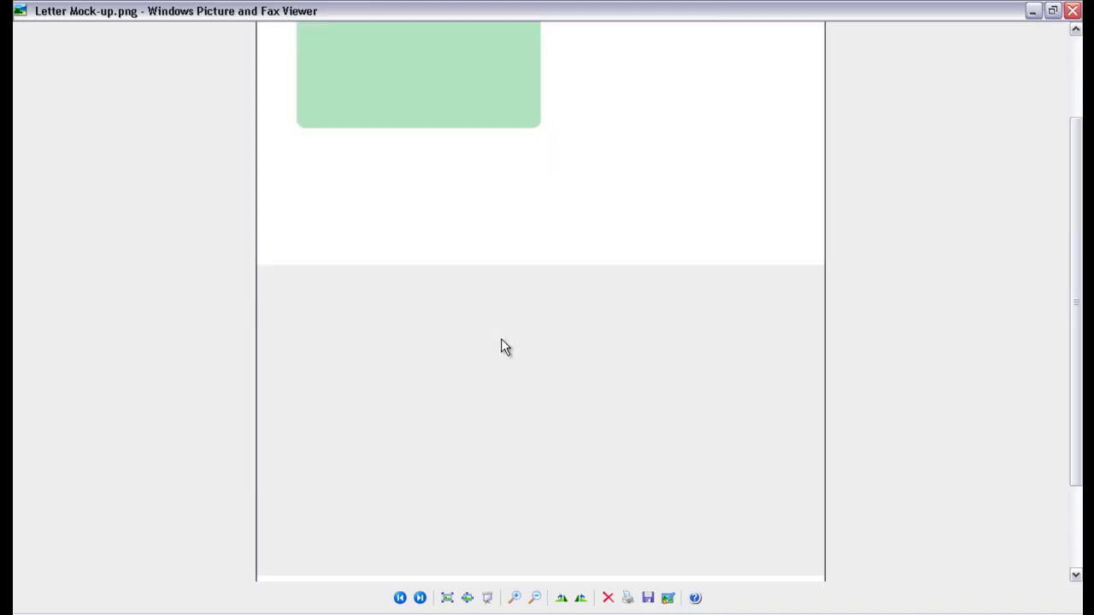
left_click(536, 598)
left_click(536, 601)
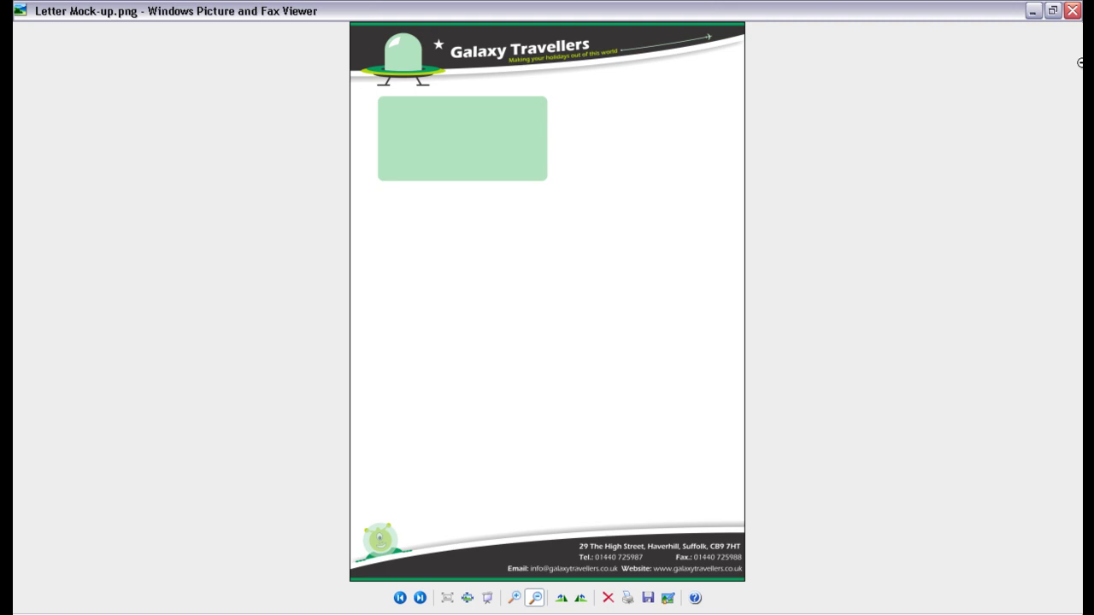
left_click(1070, 11)
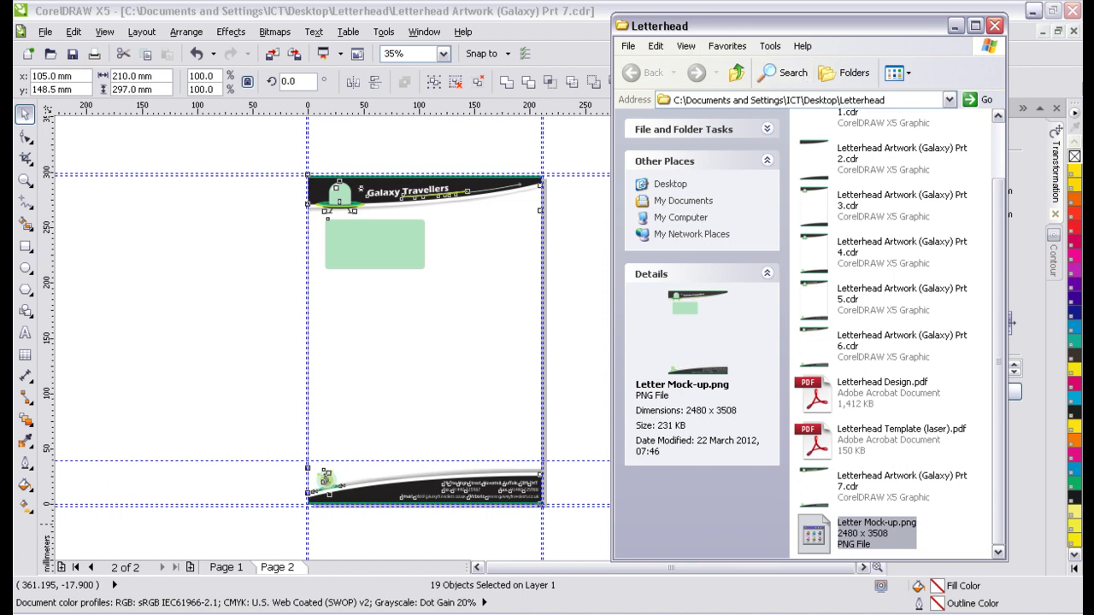
left_click(995, 26)
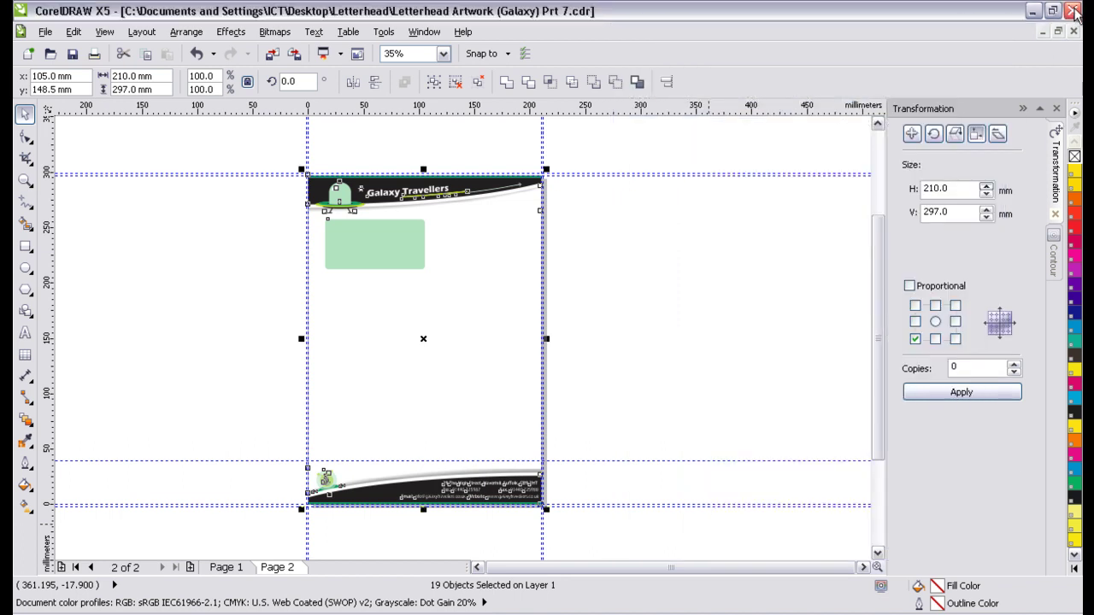